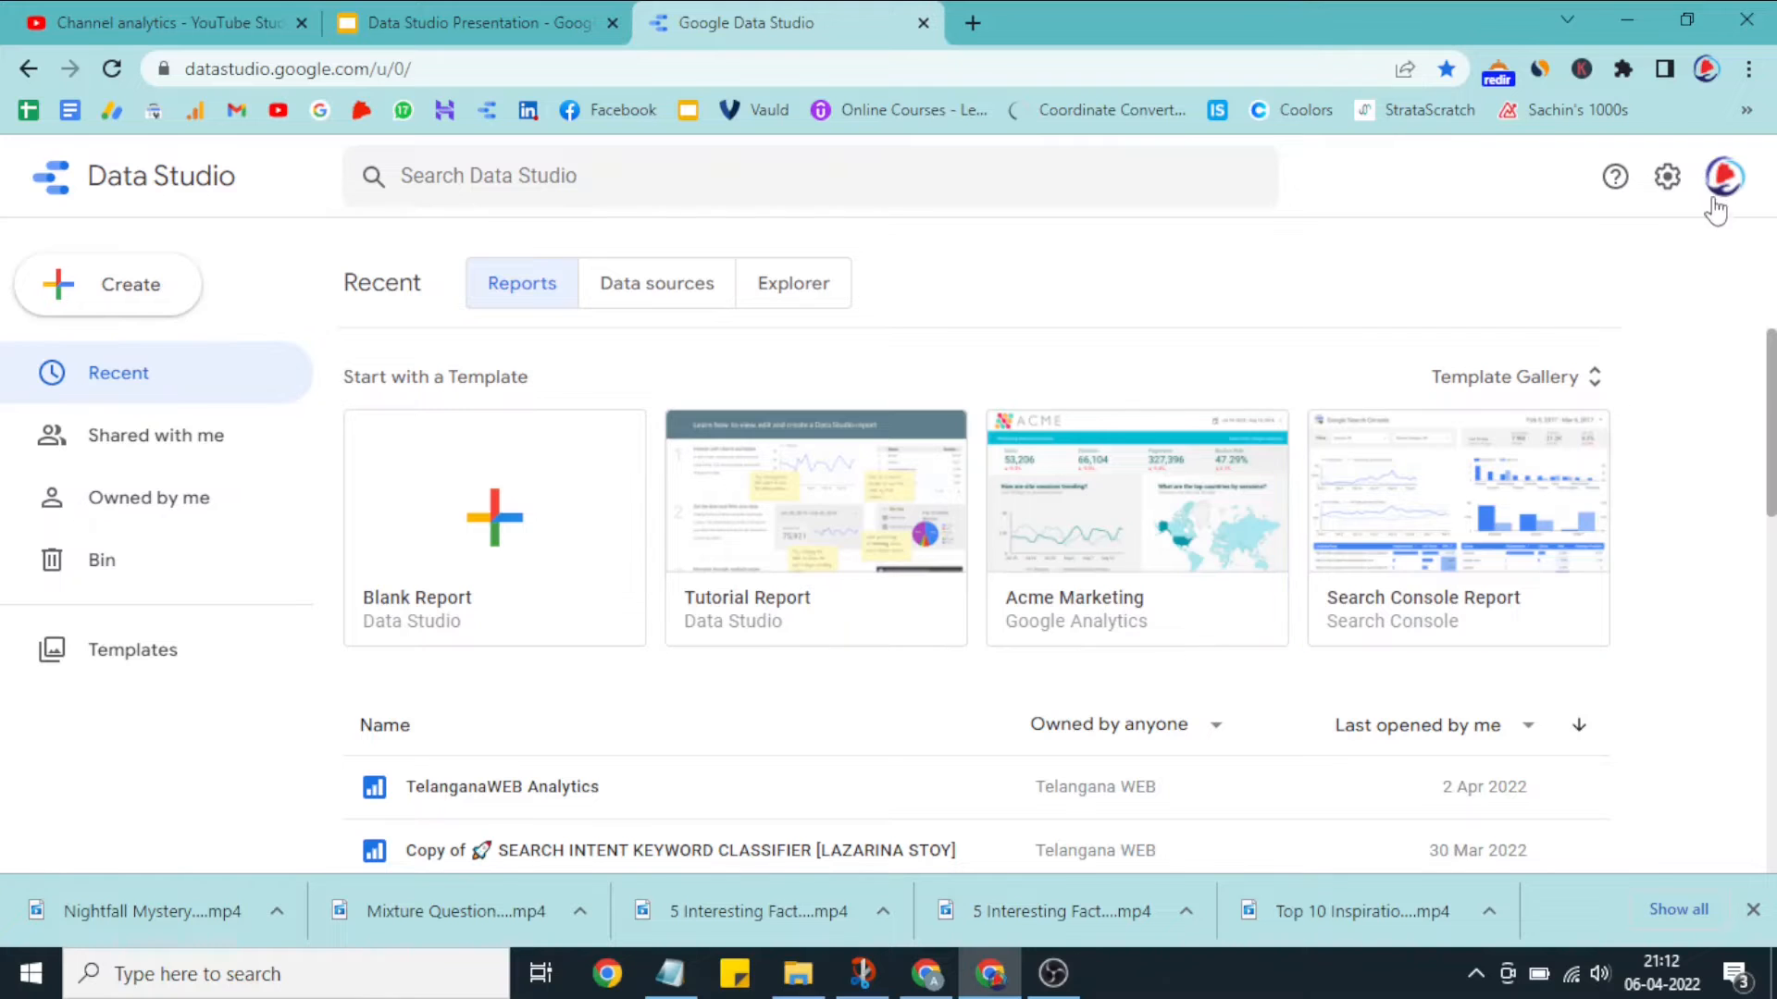
Step: Check which Google account is signed in and start creating a new data source
click(1723, 177)
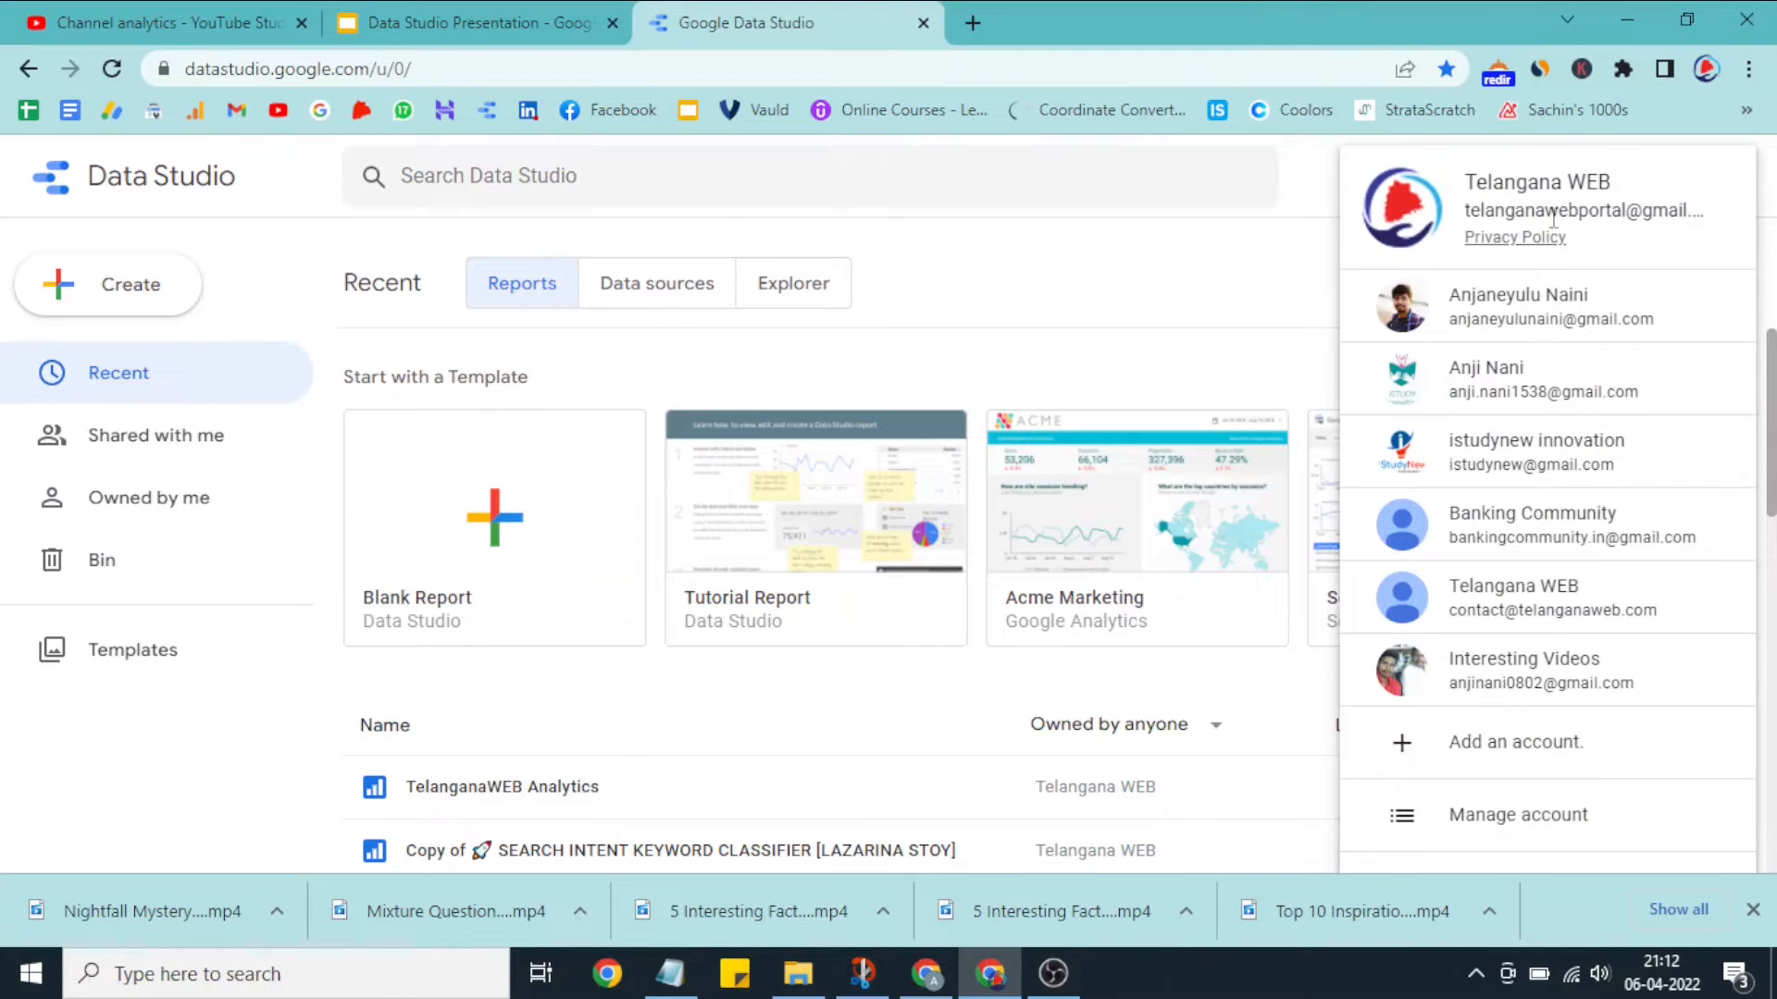
click(1285, 285)
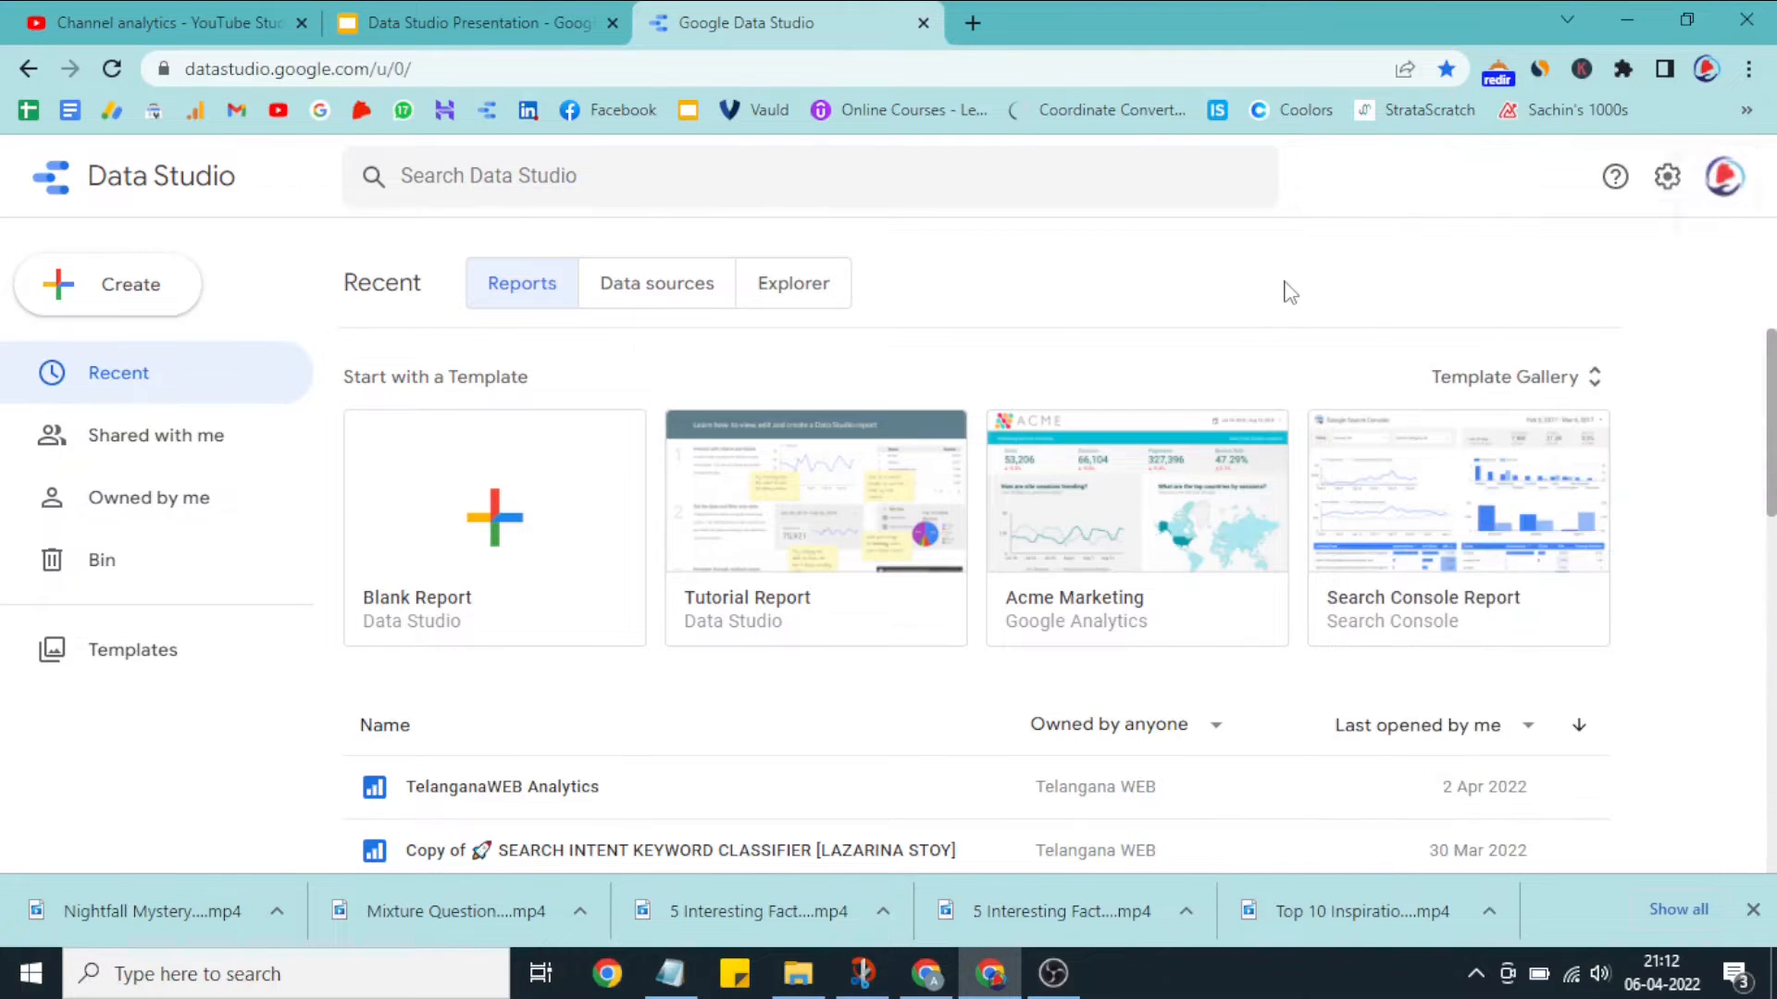
click(122, 308)
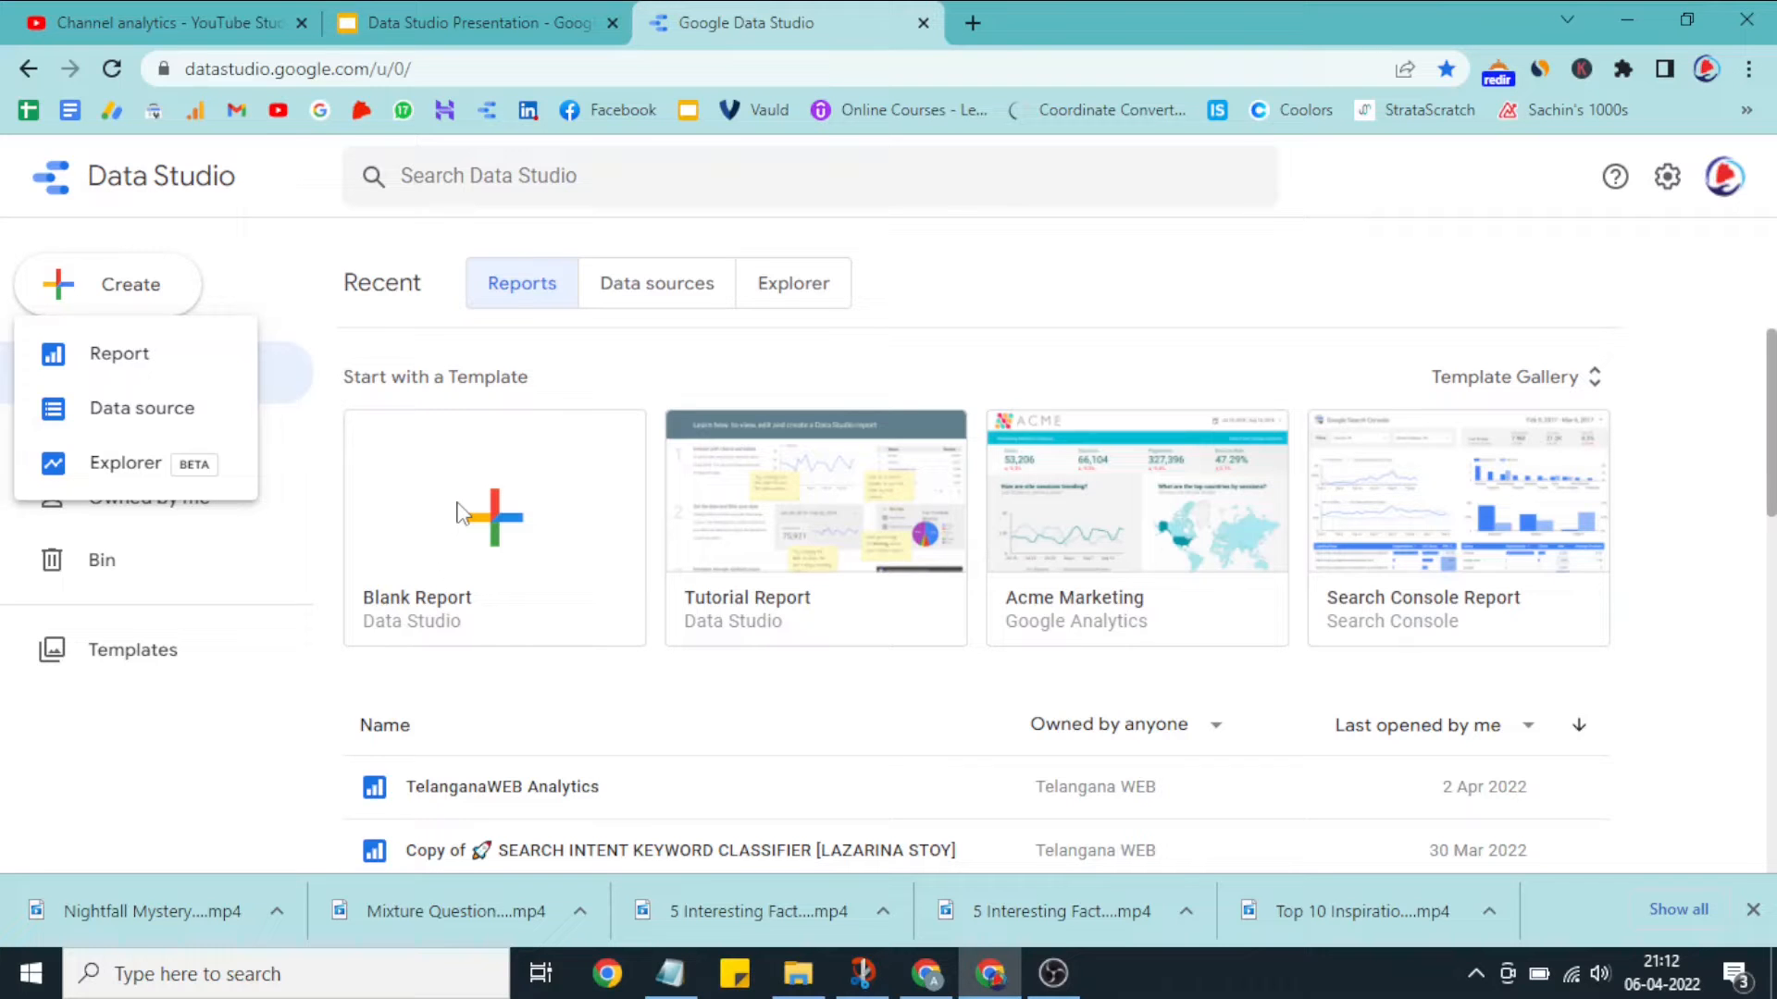
click(179, 417)
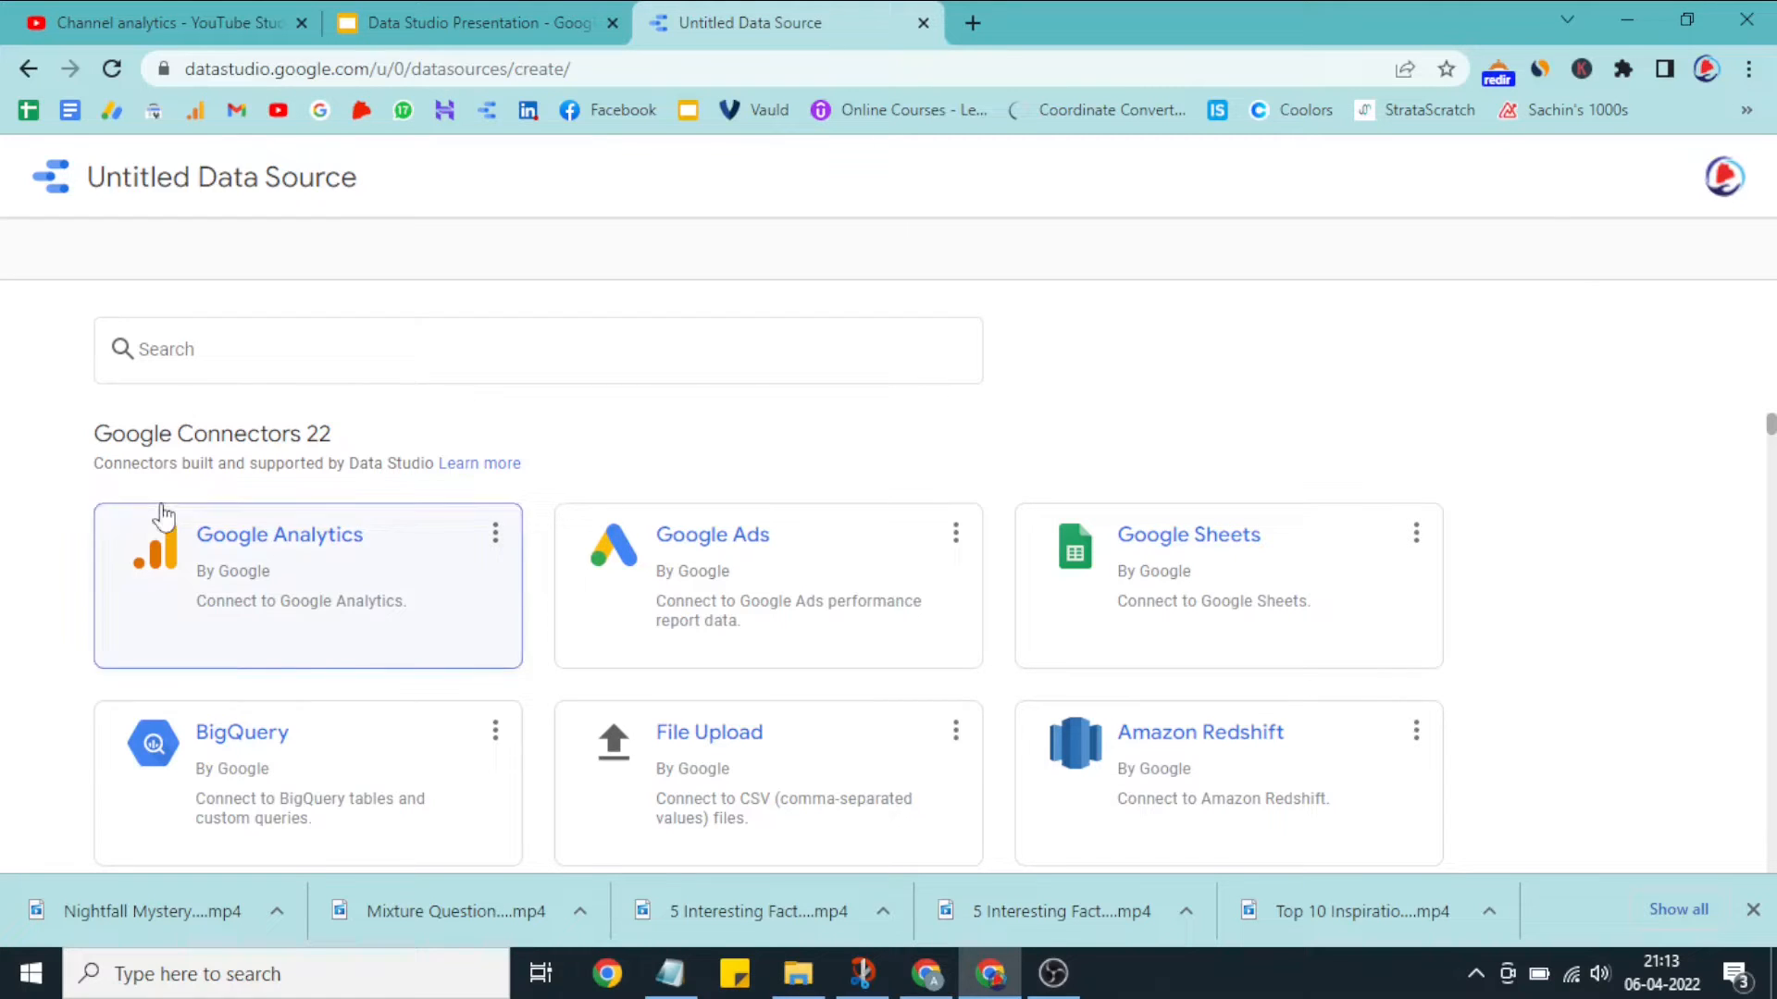
Step: Look over the Google connectors and connect the data source to the GA4 property TelanganaWEB through Google Analytics
double_click(312, 437)
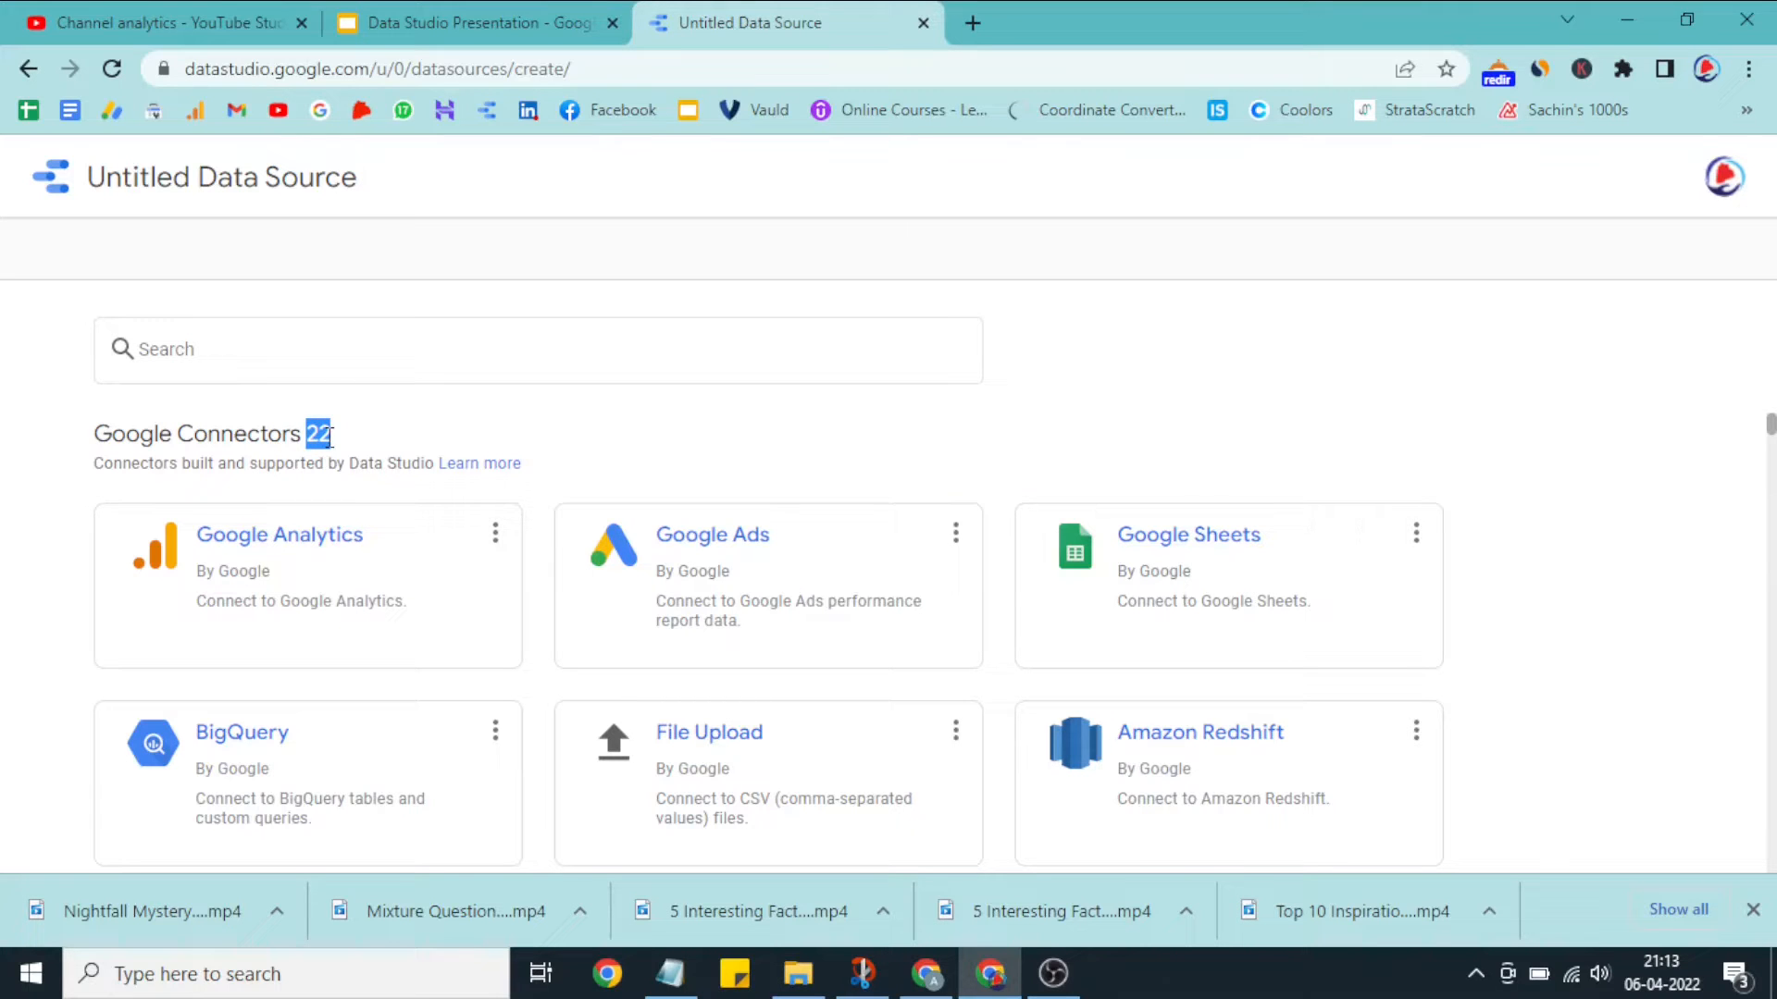
scroll(647, 575, down, 3)
scroll(472, 578, up, 3)
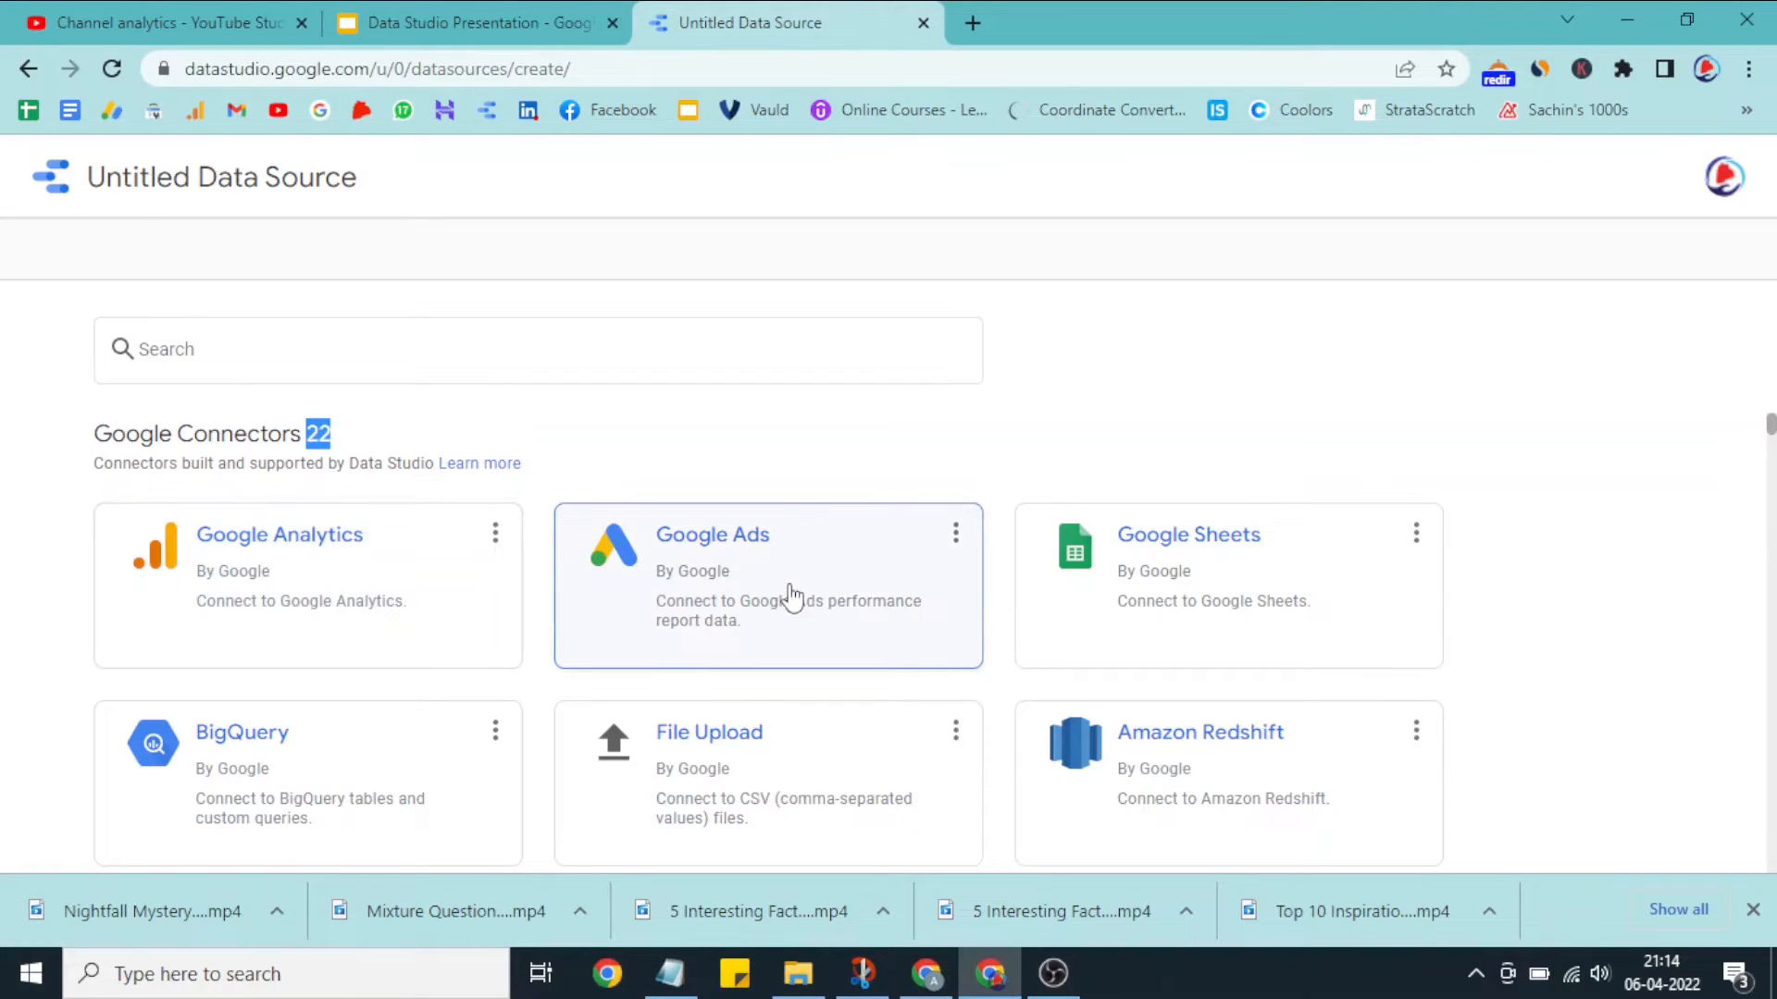
scroll(1203, 601, down, 1)
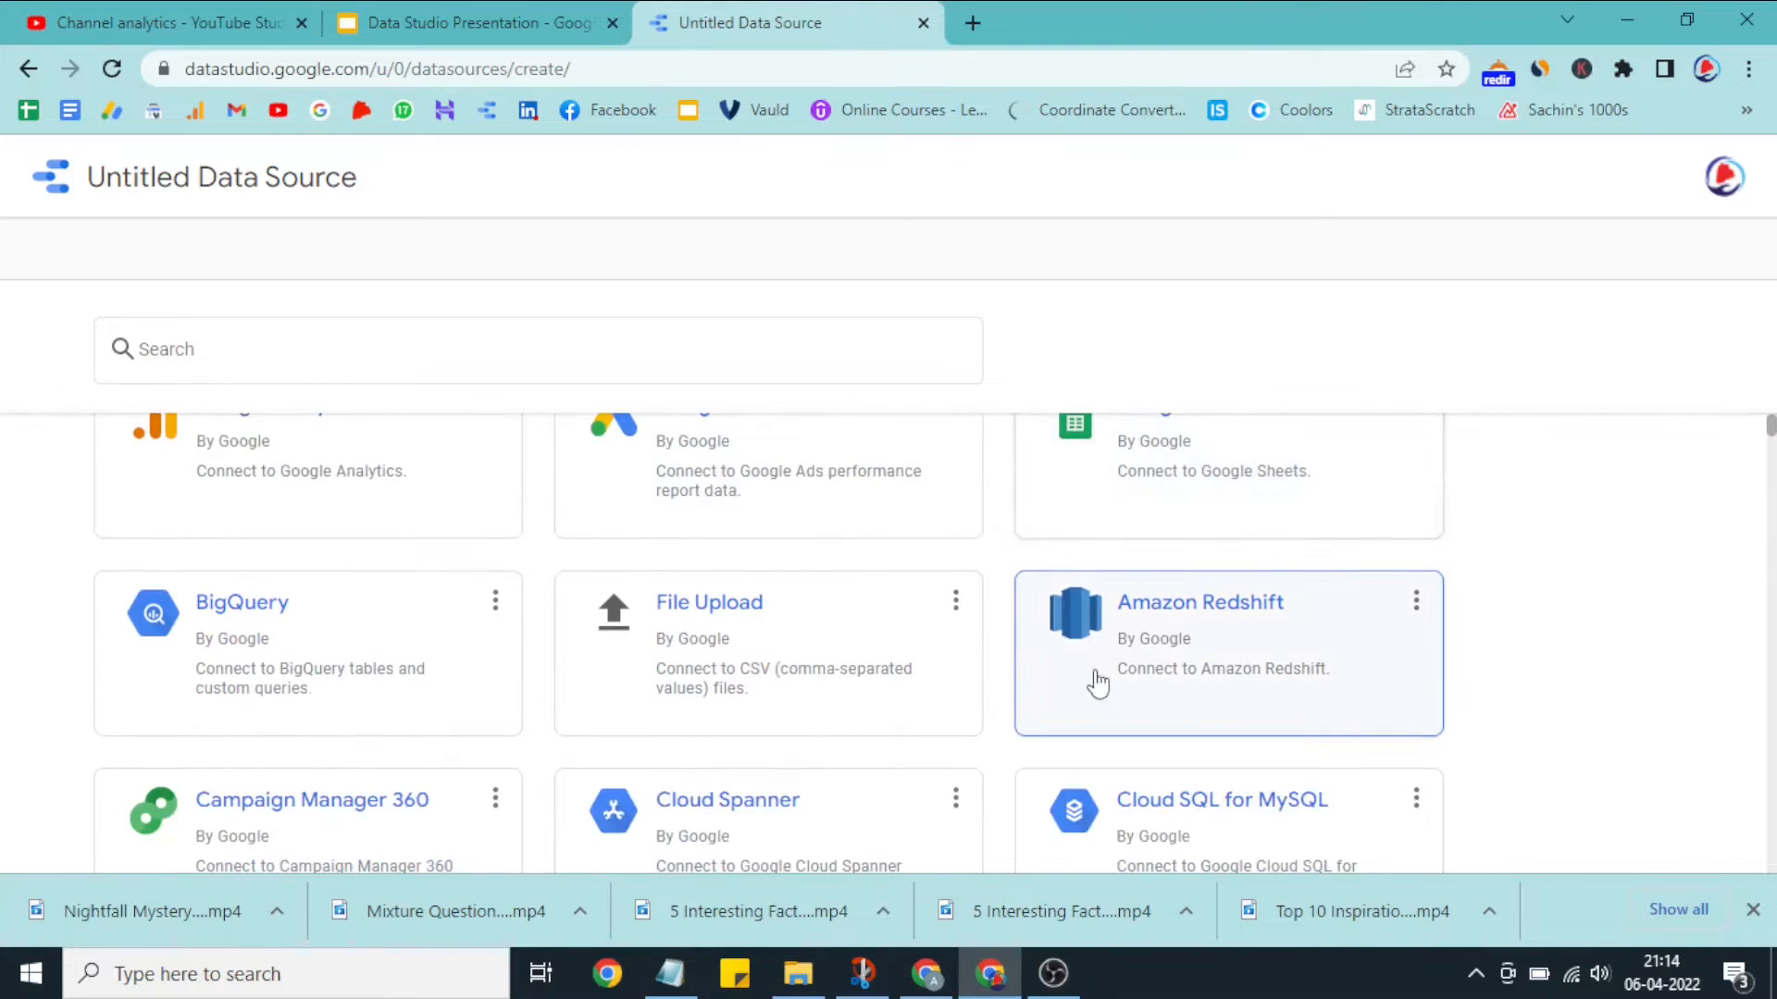
scroll(370, 682, down, 3)
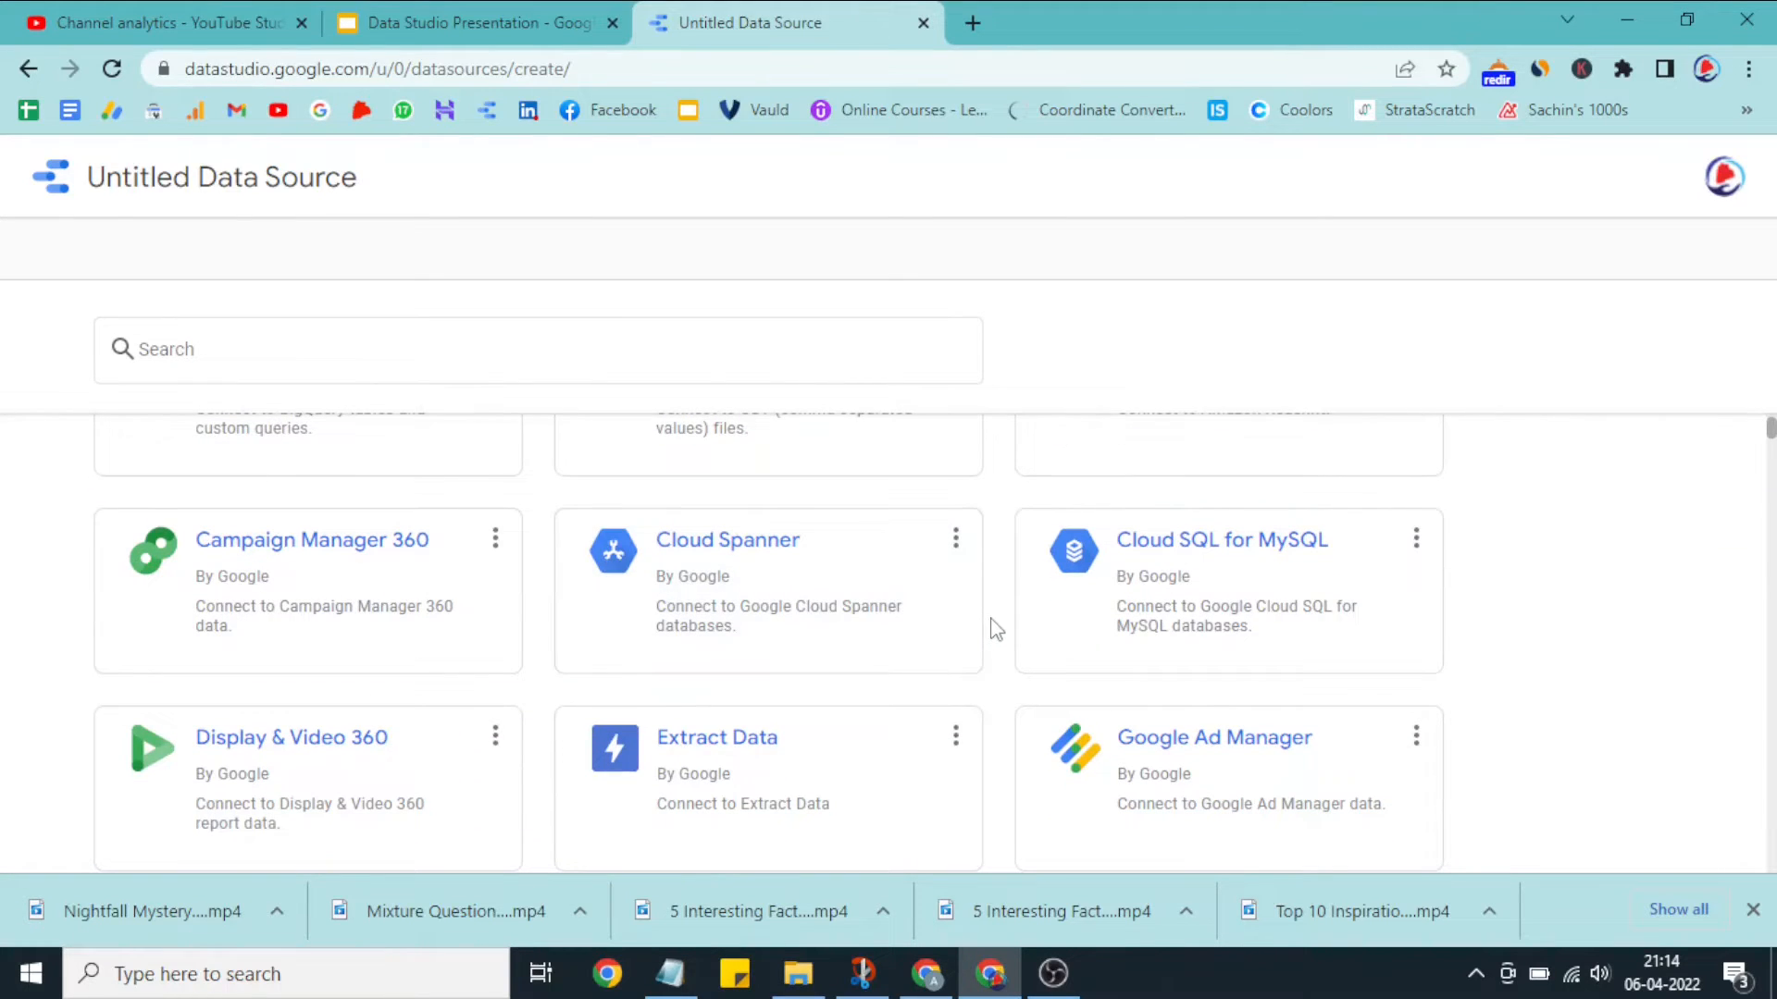
scroll(994, 630, up, 5)
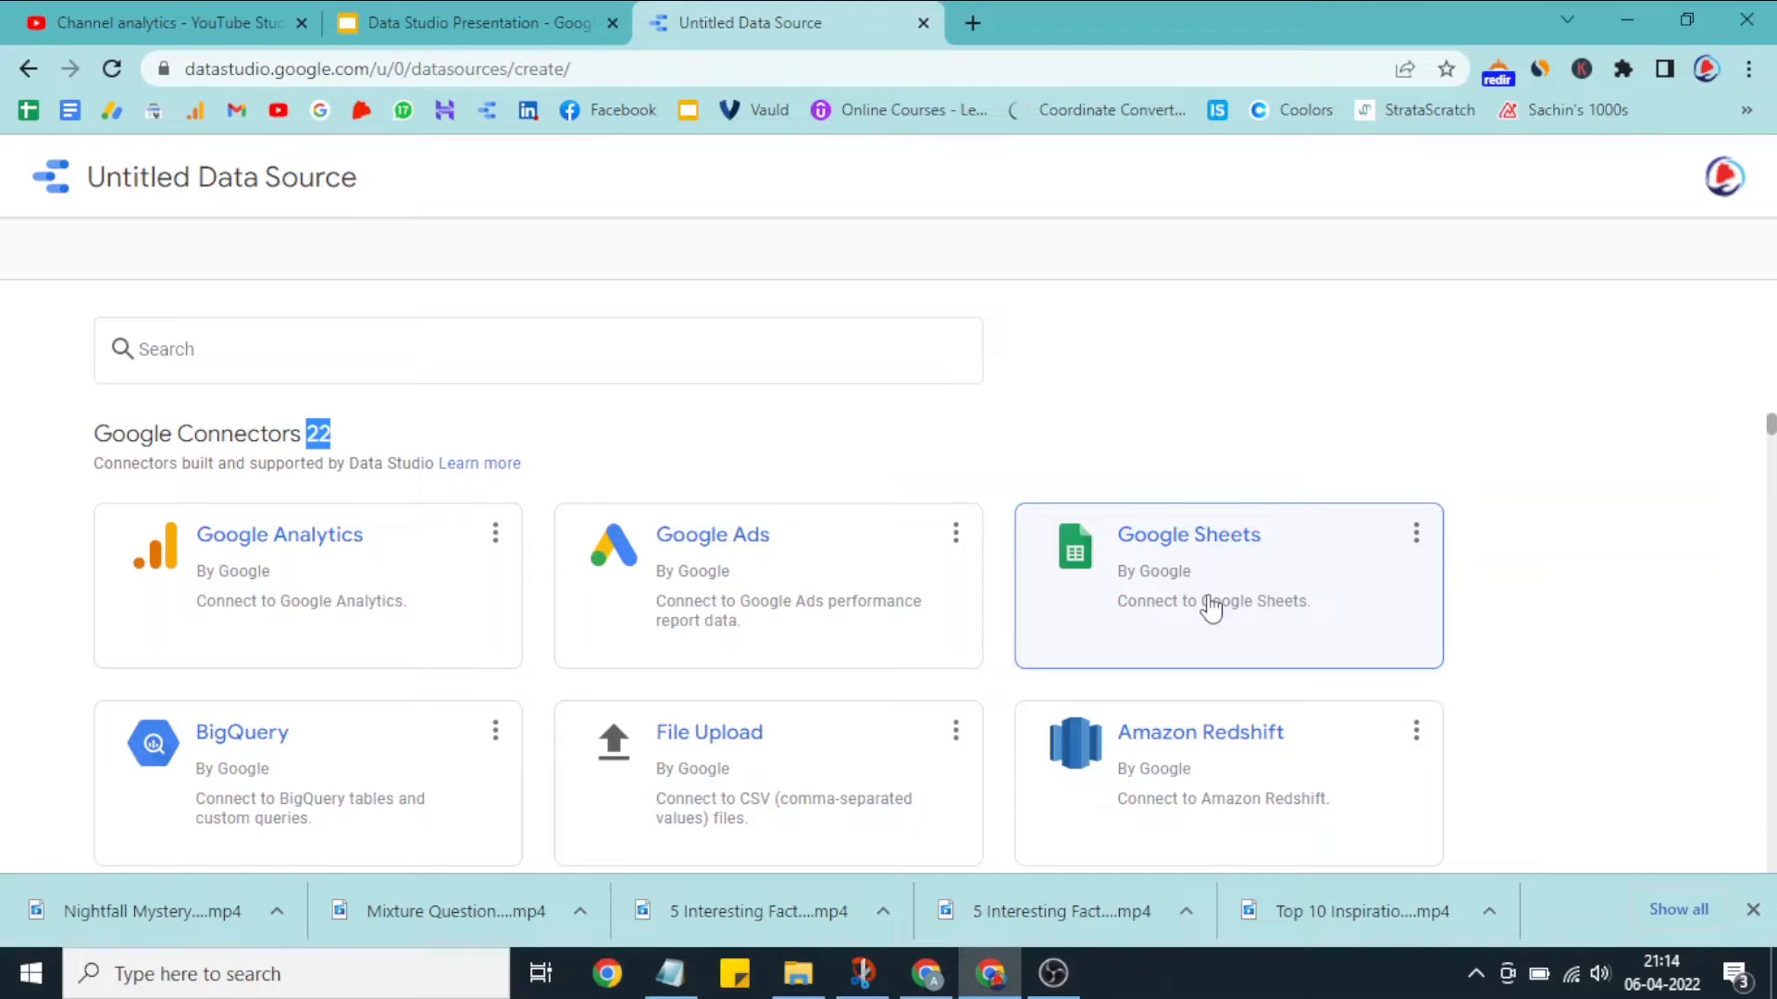
click(411, 566)
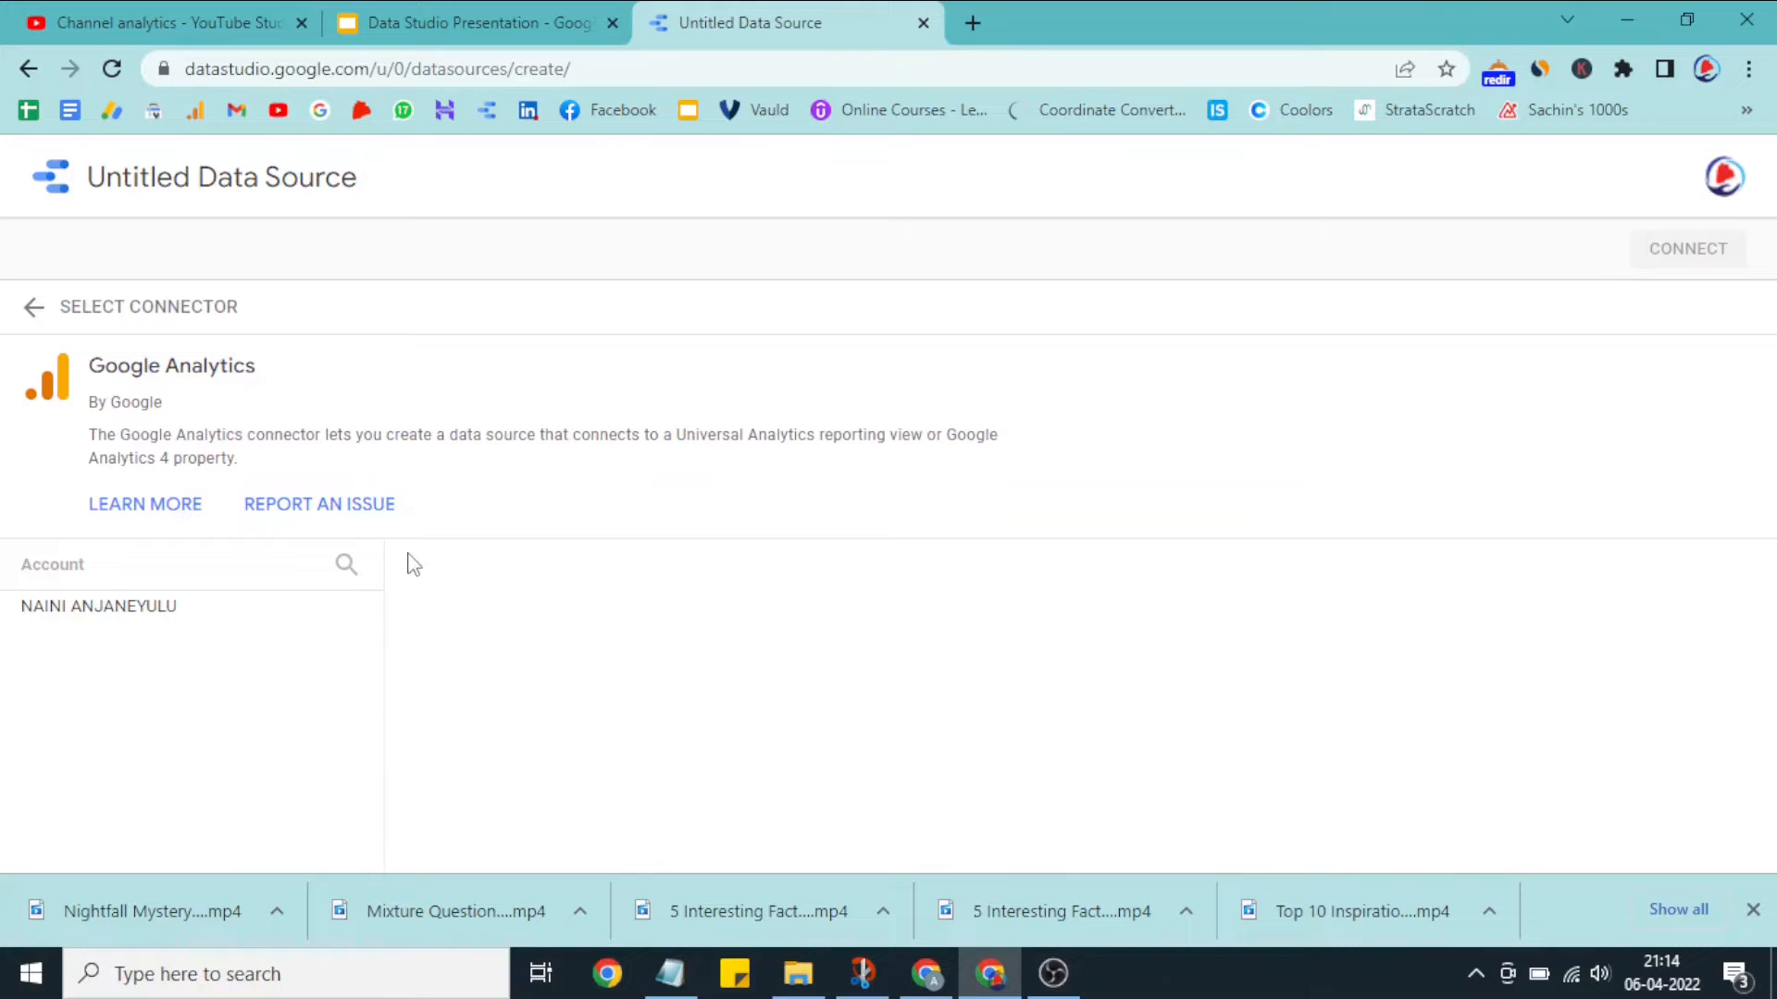
click(239, 609)
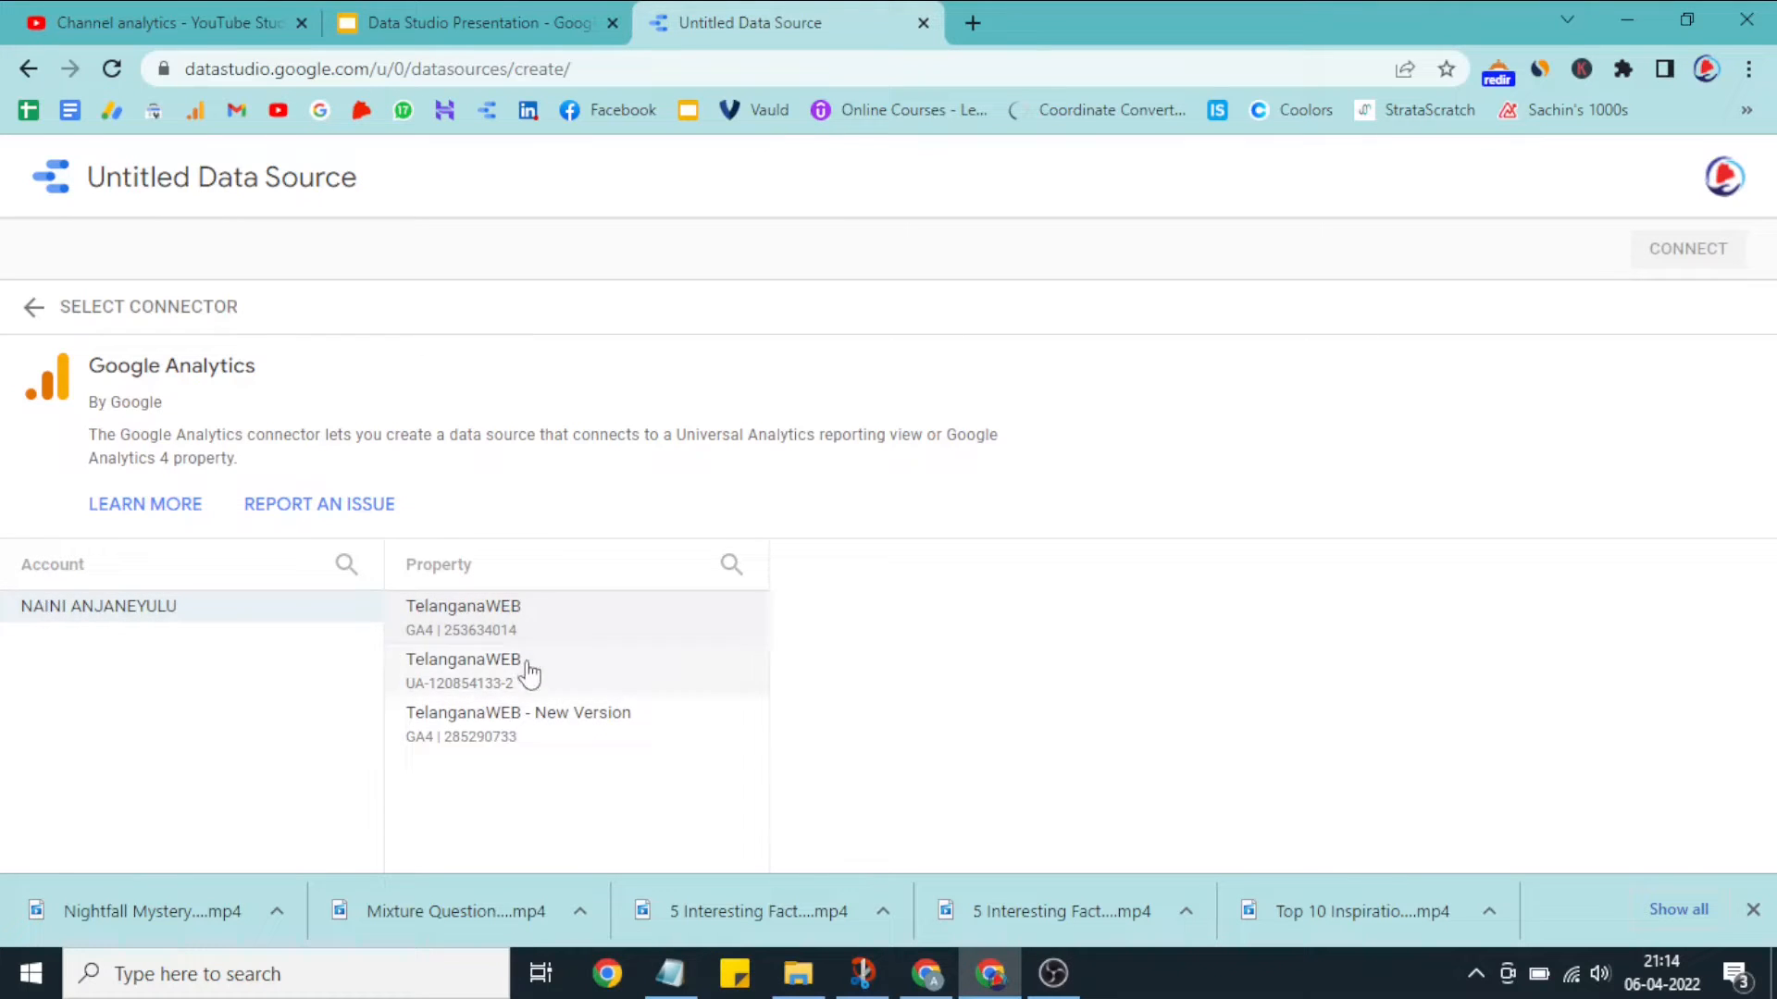
click(509, 625)
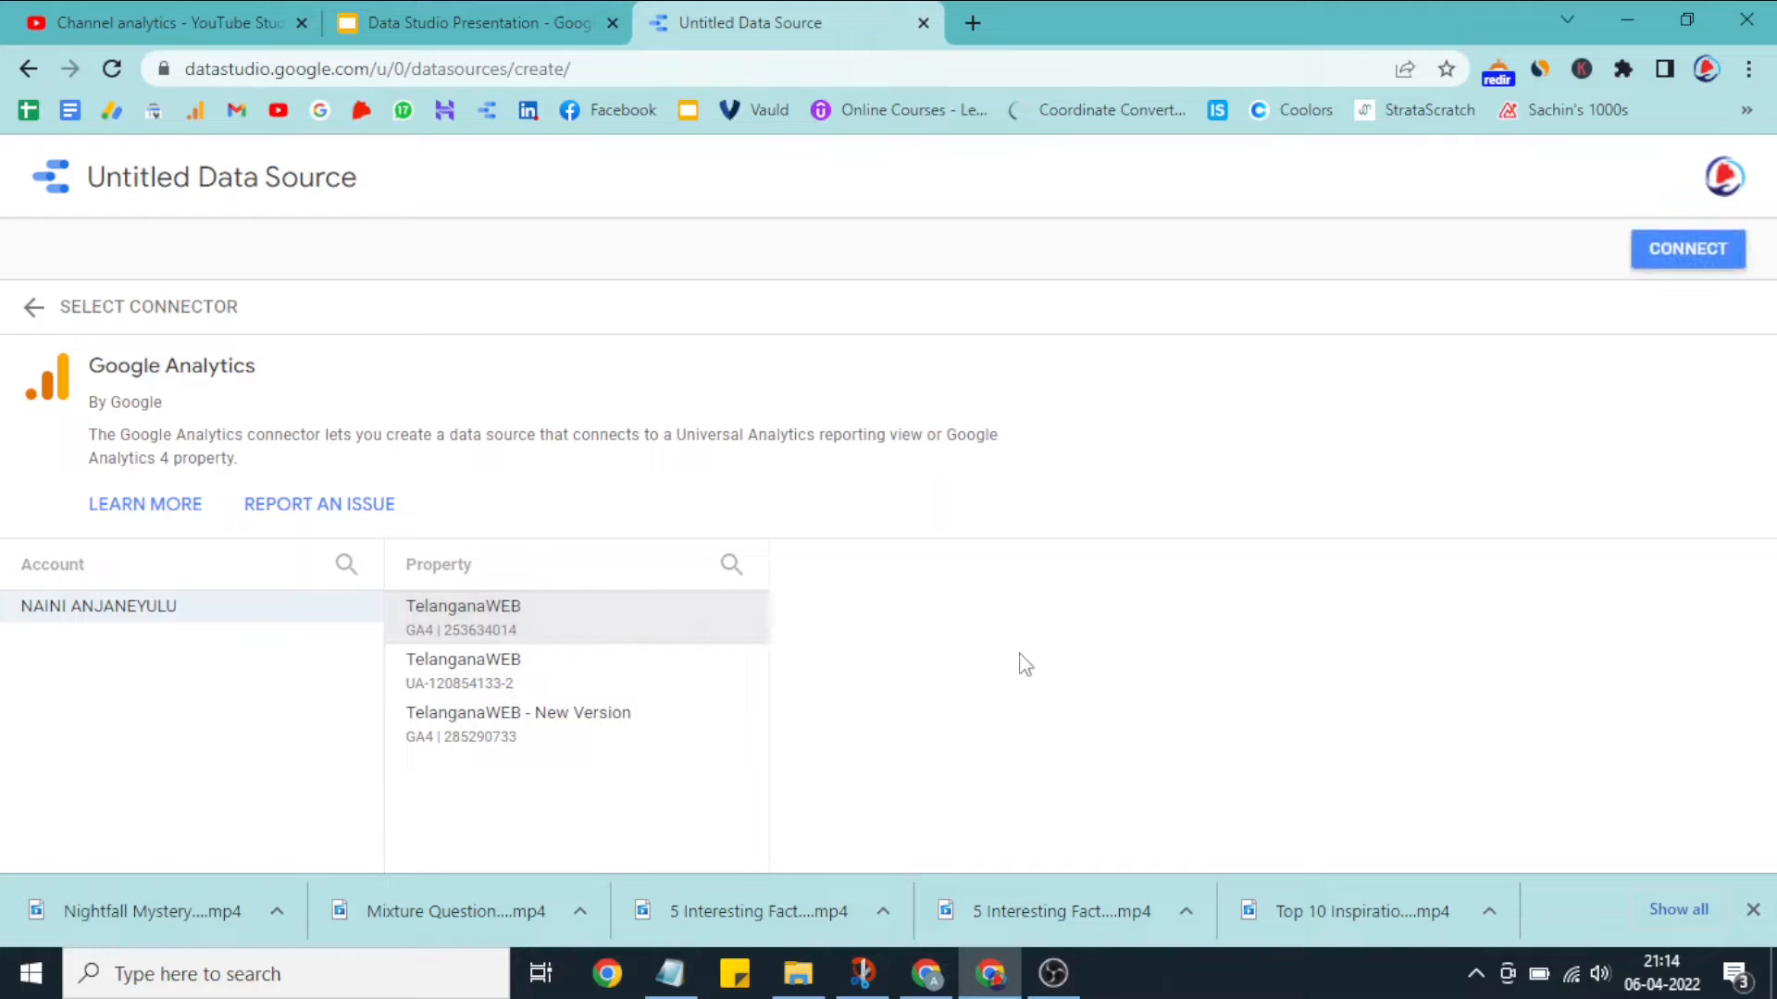
click(1712, 249)
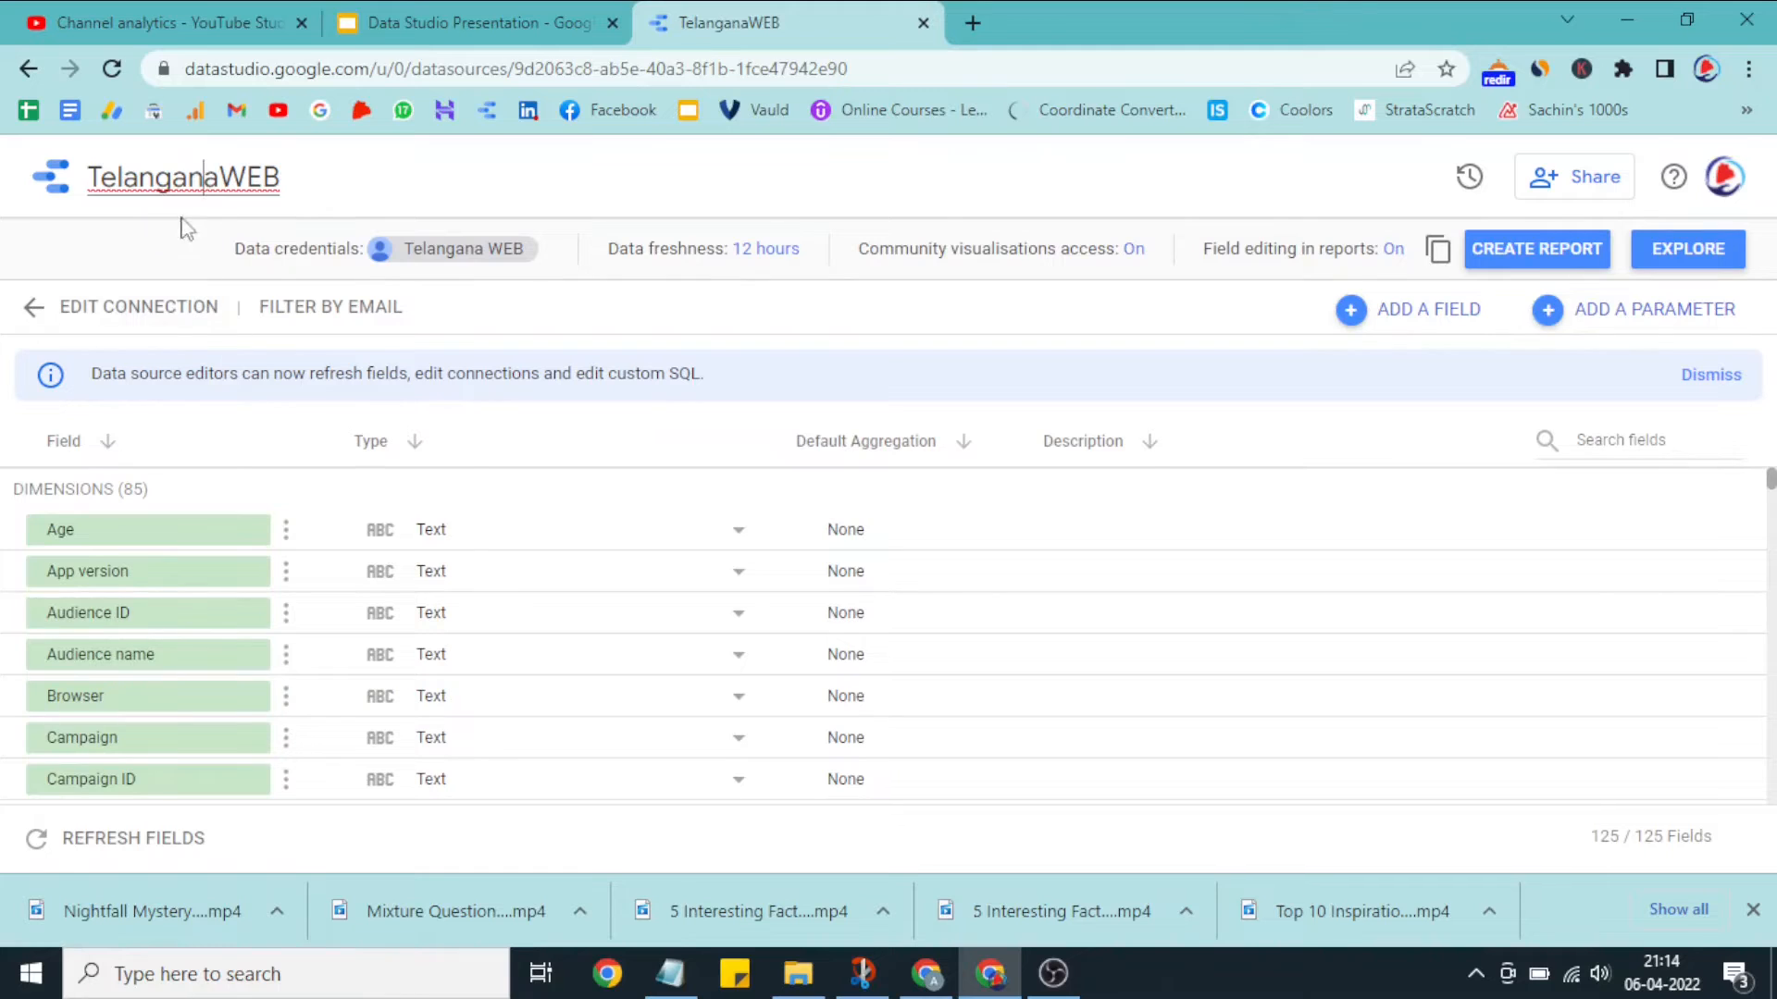
Step: Rename the data source to "Google Analytics TWEB"
double_click(178, 181)
text(G)
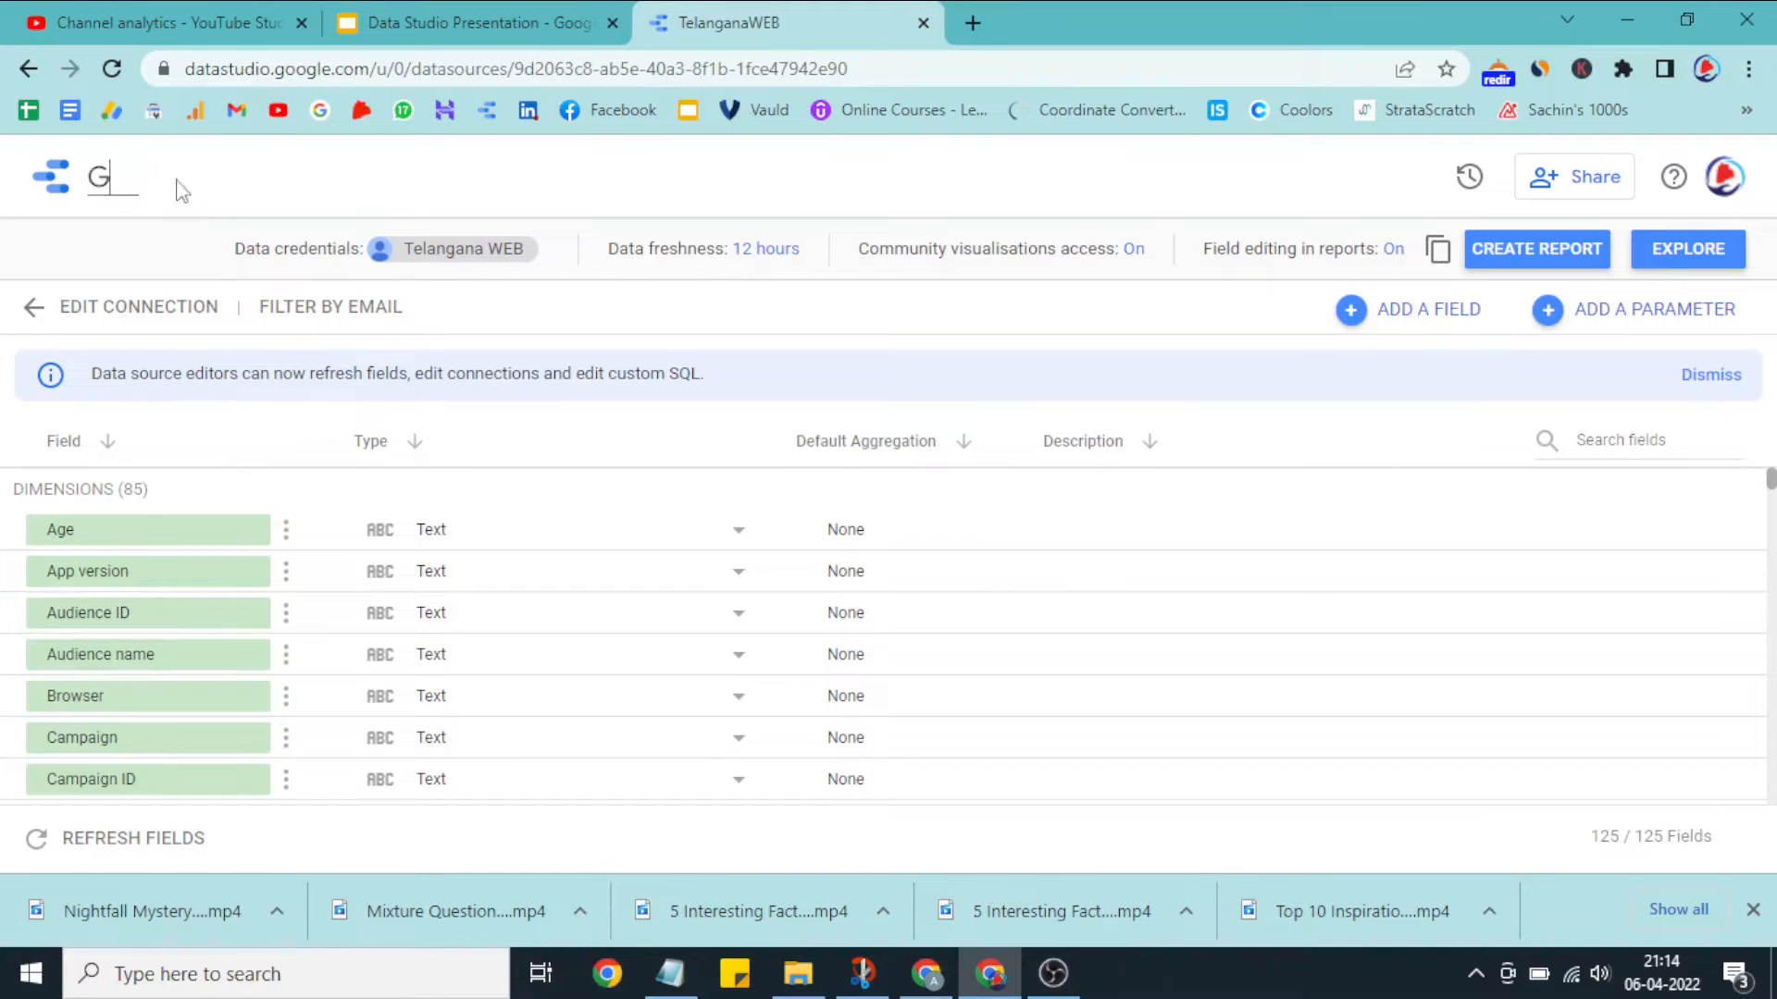
text(oogle Analyatics)
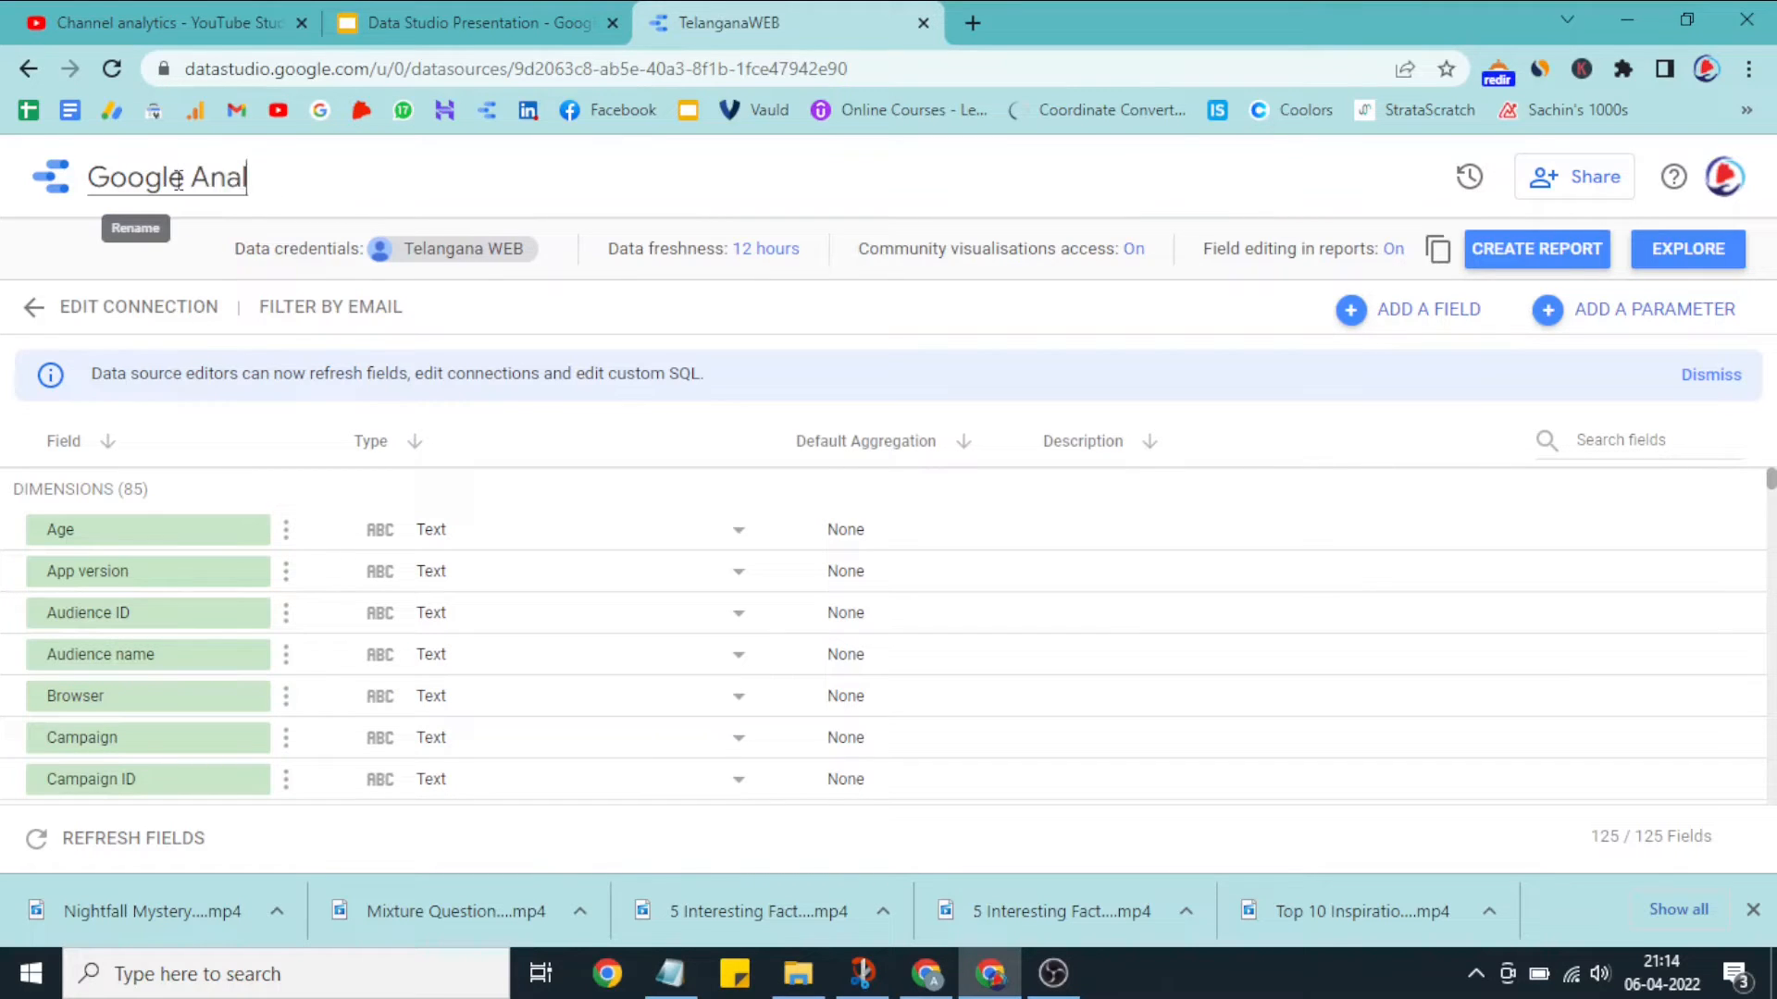
key(BackSpace)
key(BackSpace)
key(BackSpace)
key(BackSpace)
key(BackSpace)
text(tics TWEB)
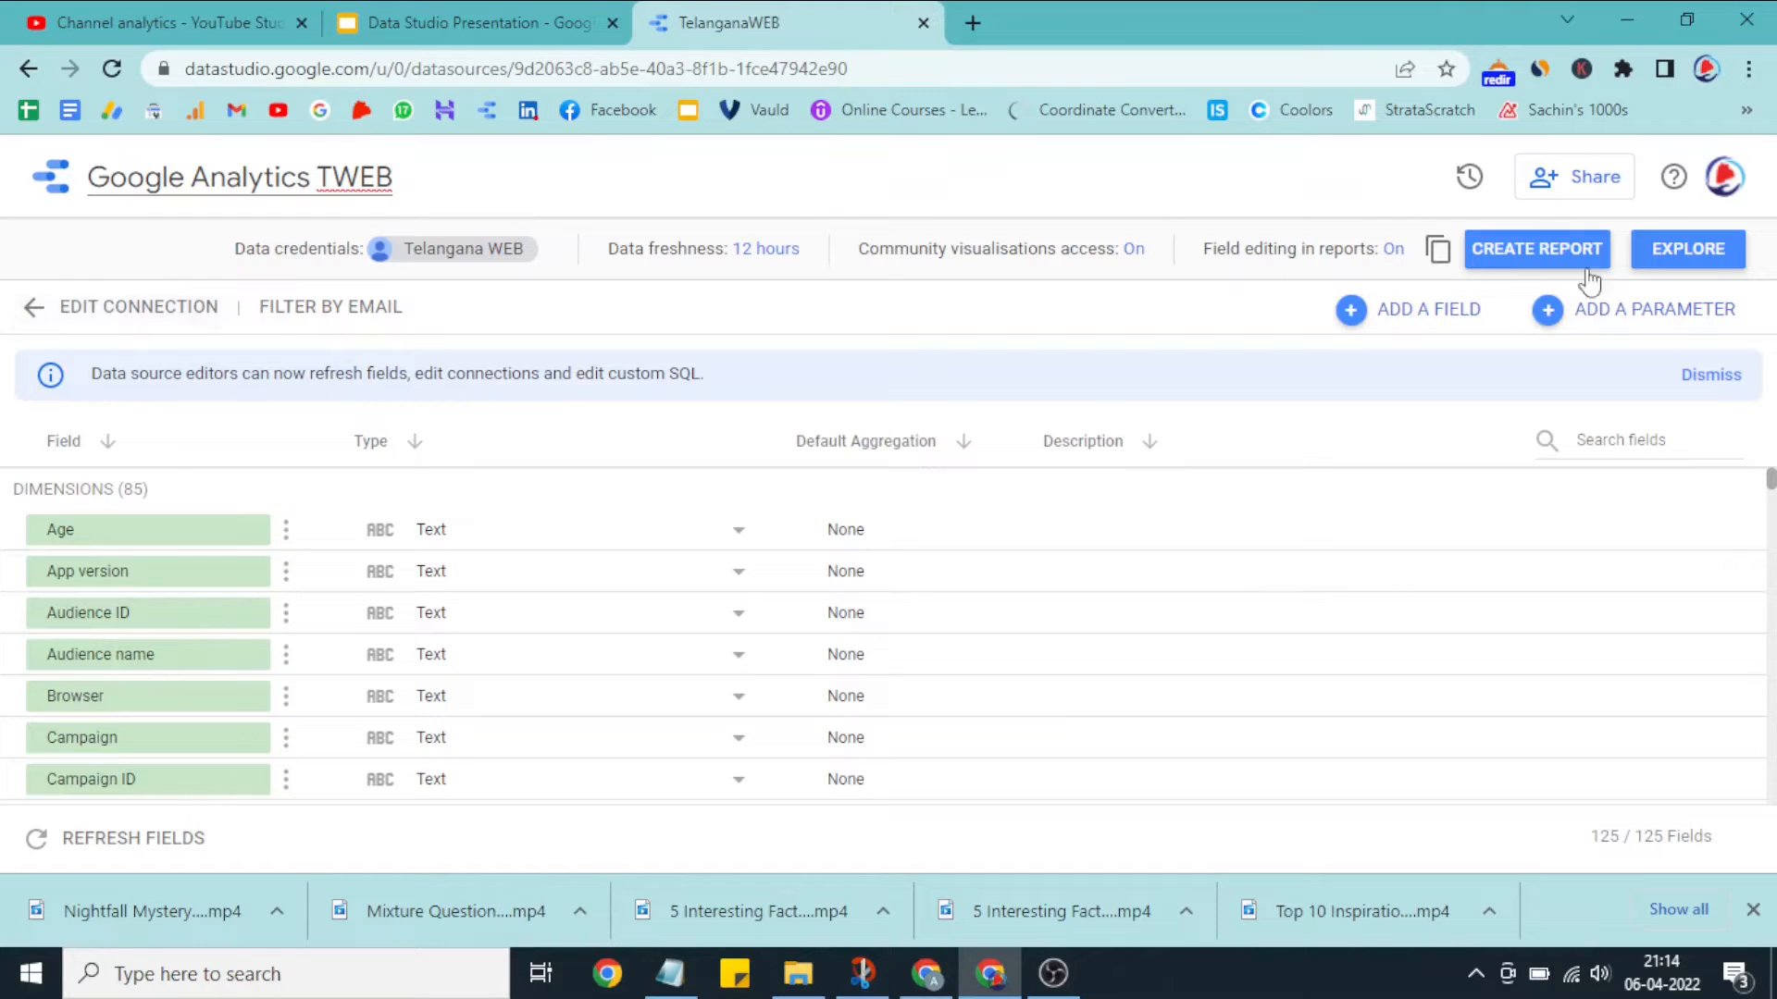
Step: Return to the reports home page and create a blank report
click(51, 176)
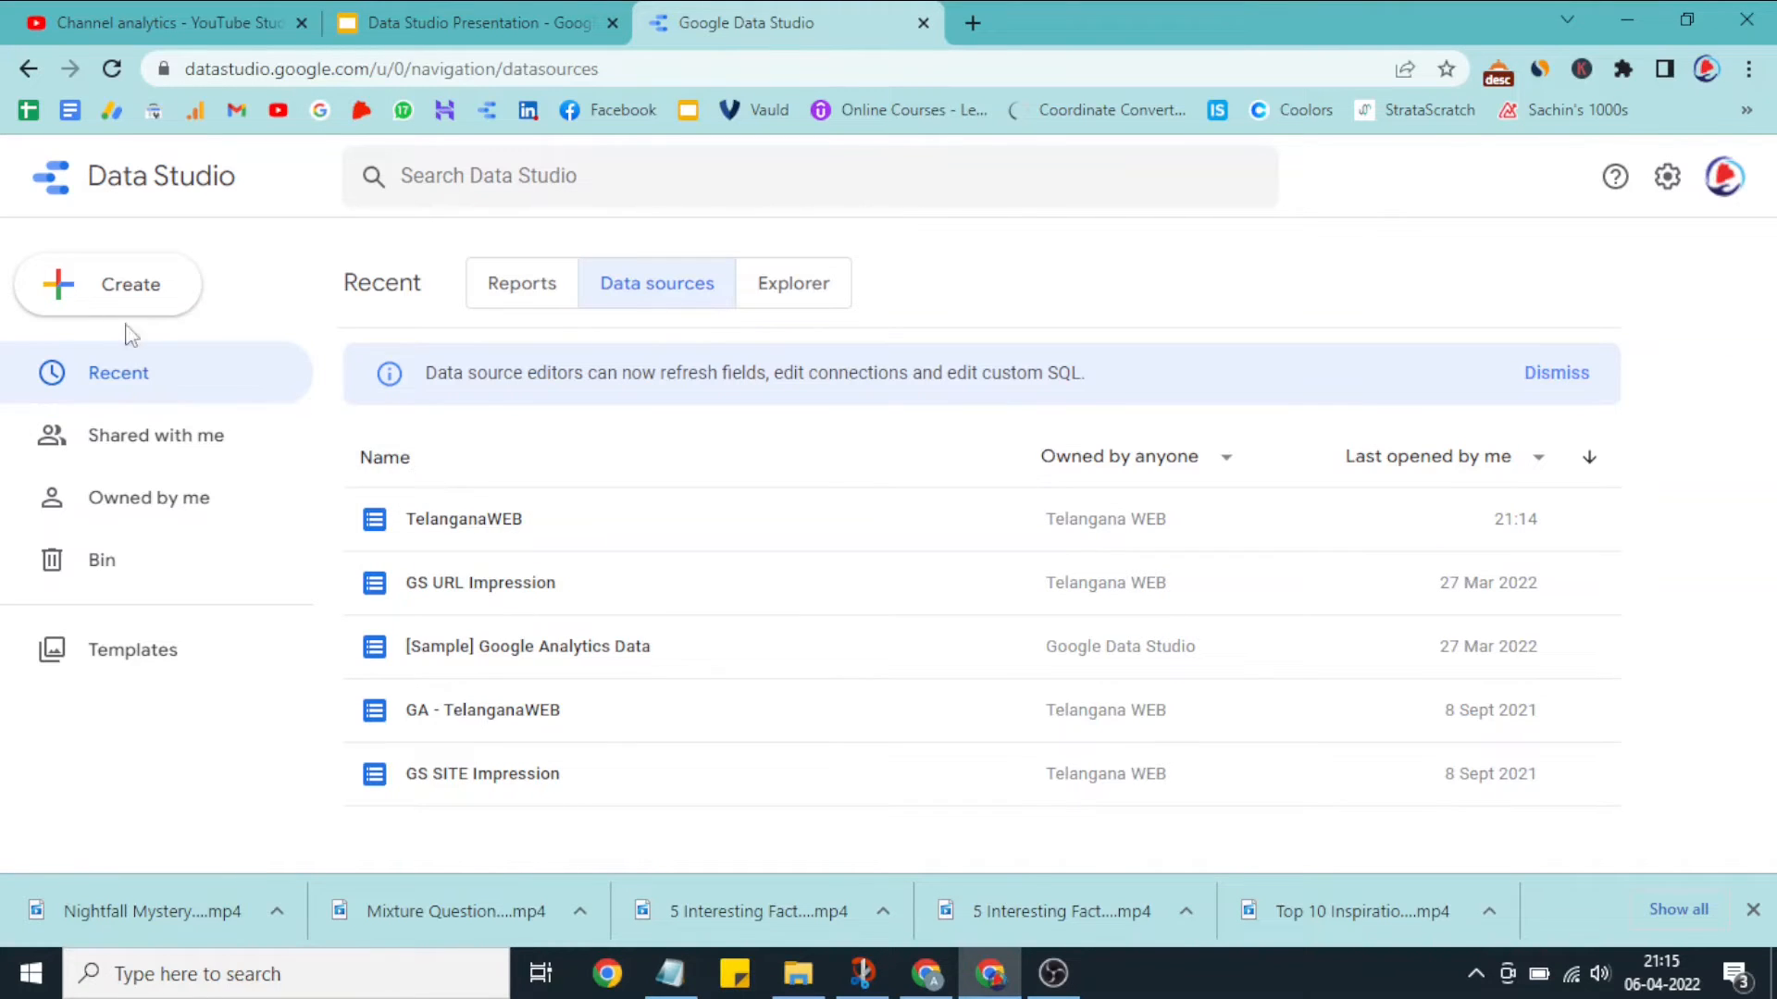
click(72, 185)
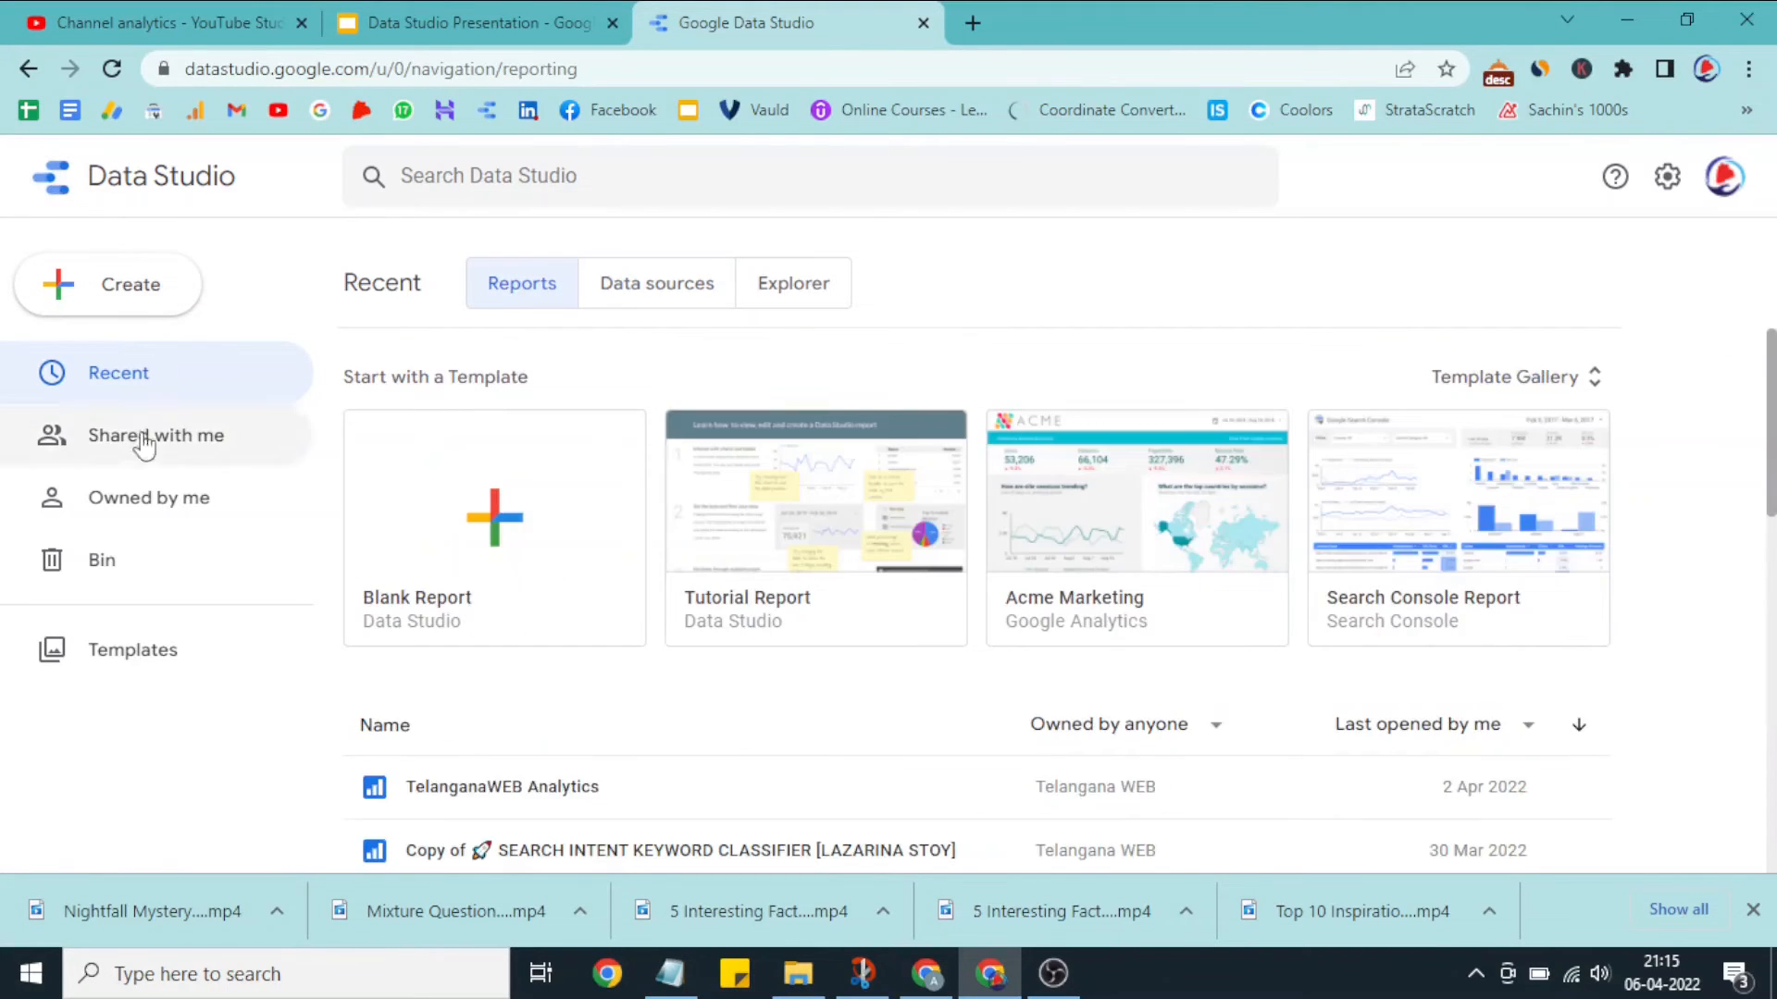
click(515, 527)
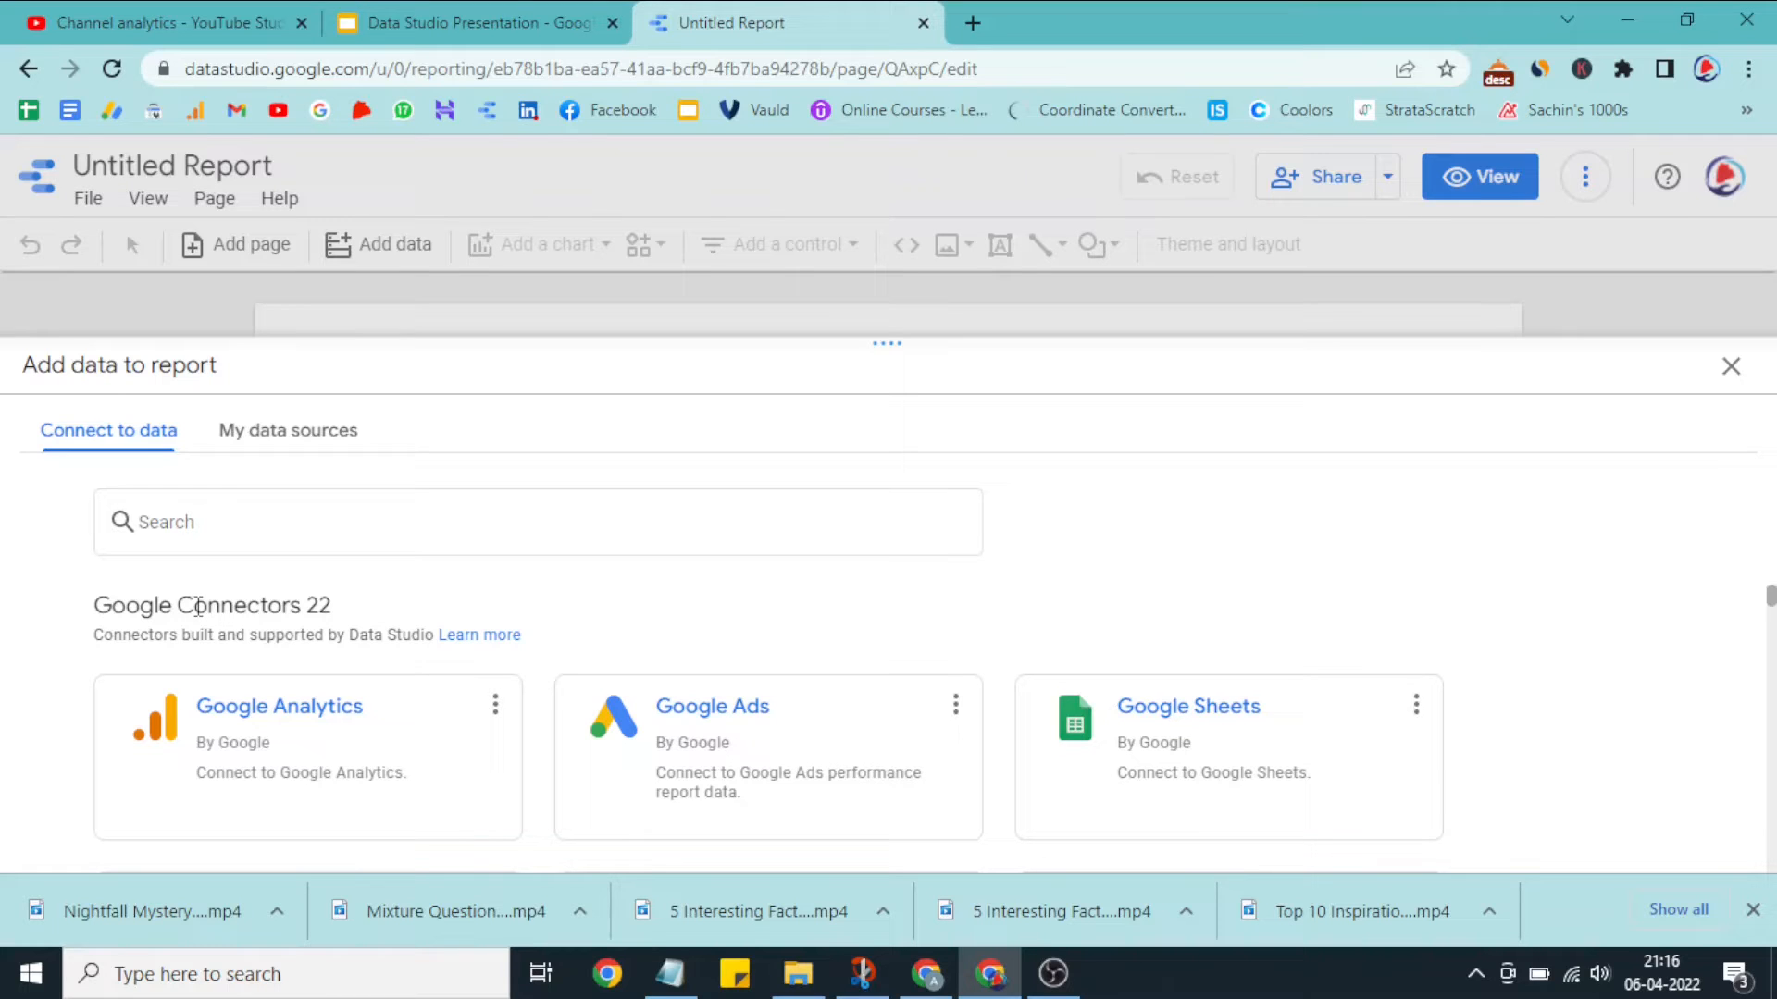
Step: Add the existing Google Analytics TWEB data source to the report and move the default table lower on the page
click(249, 427)
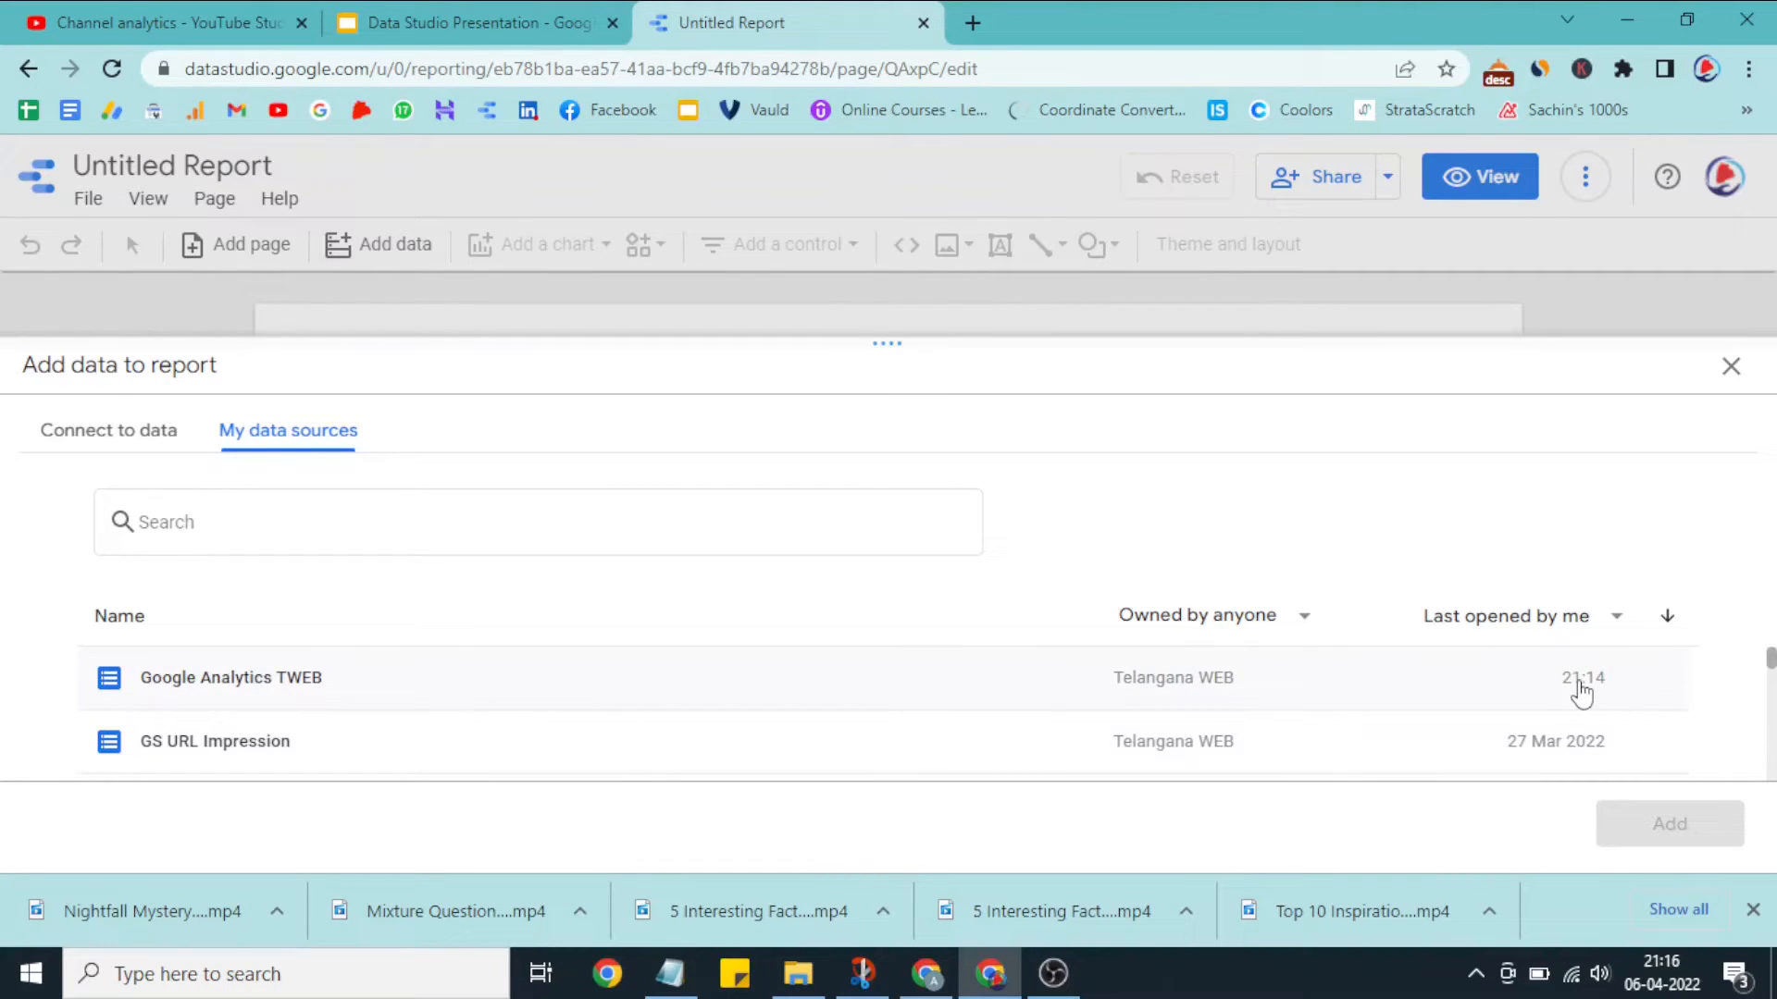
click(242, 679)
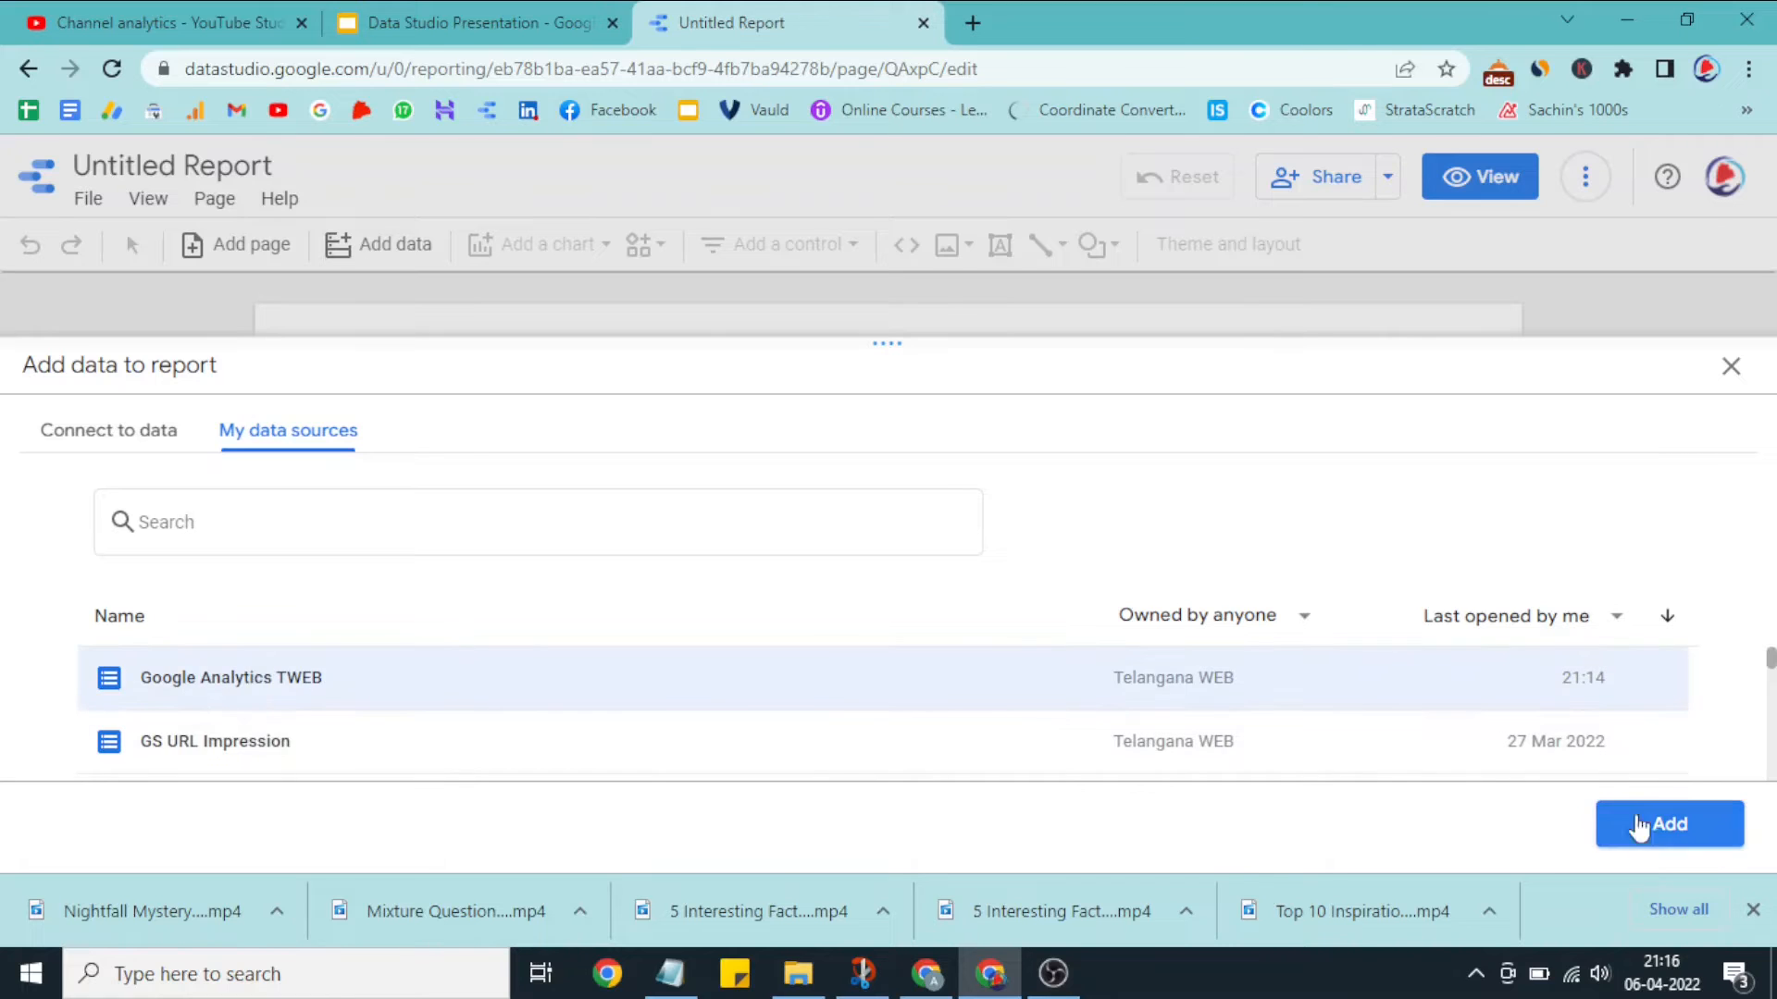
click(1657, 825)
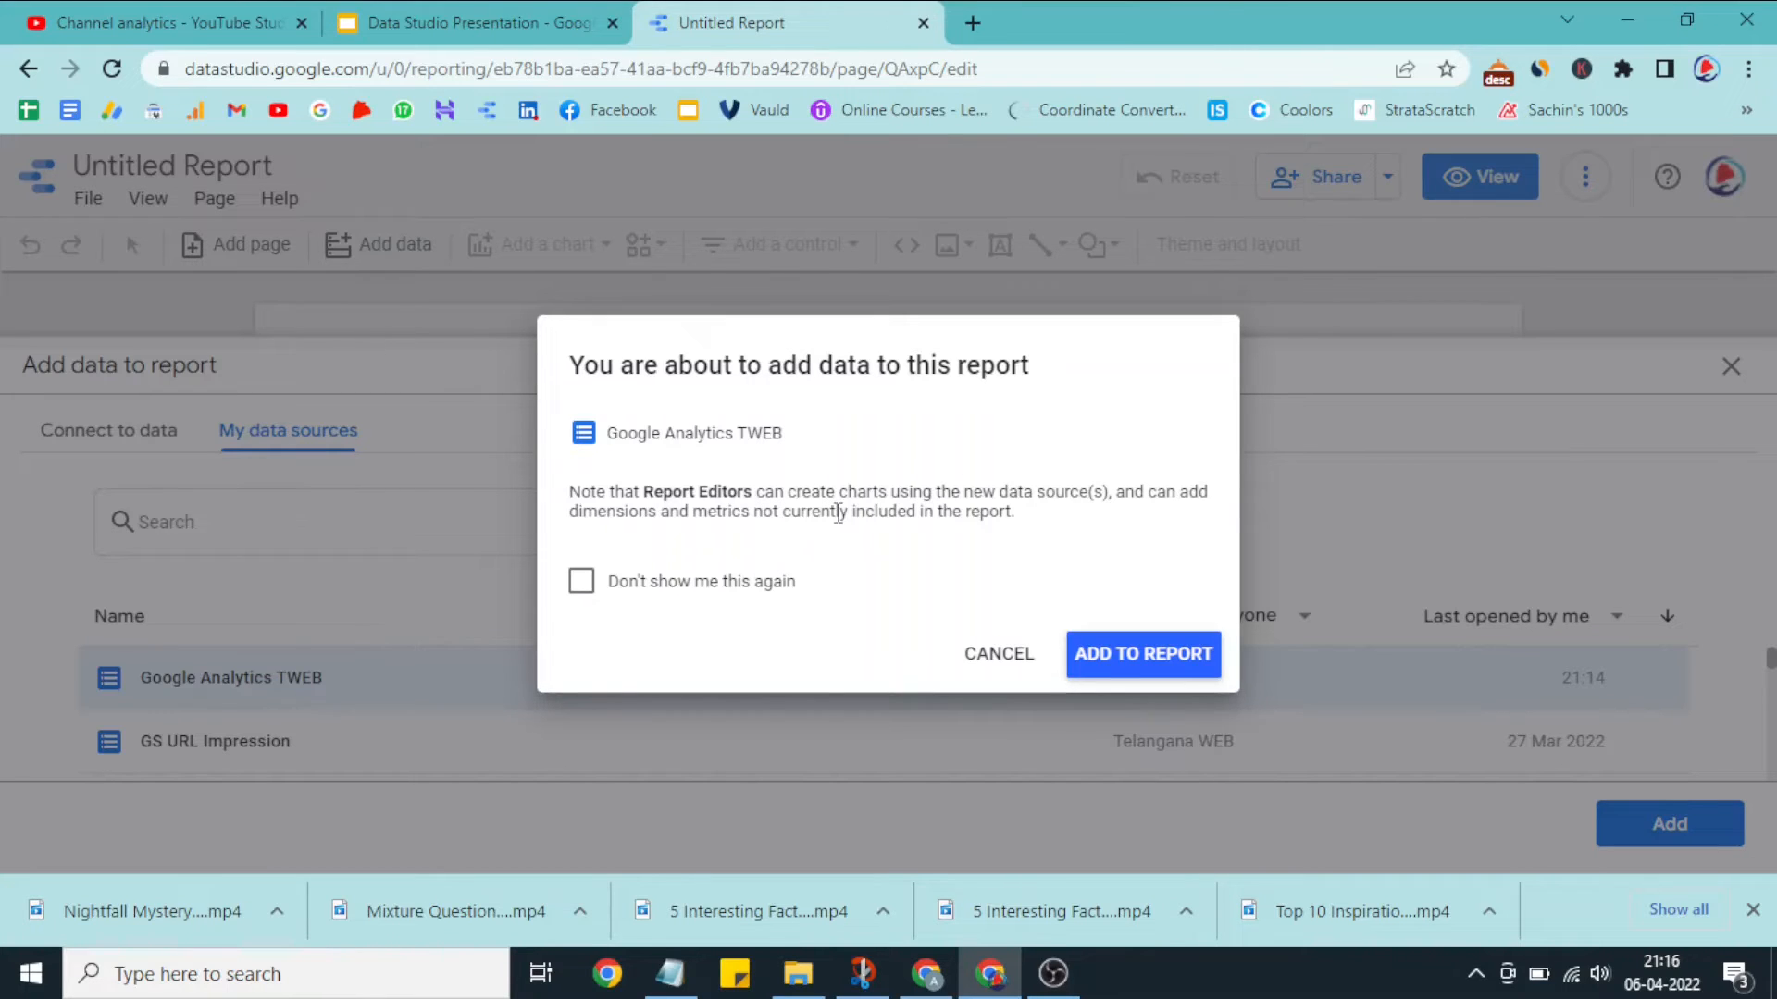
click(1147, 657)
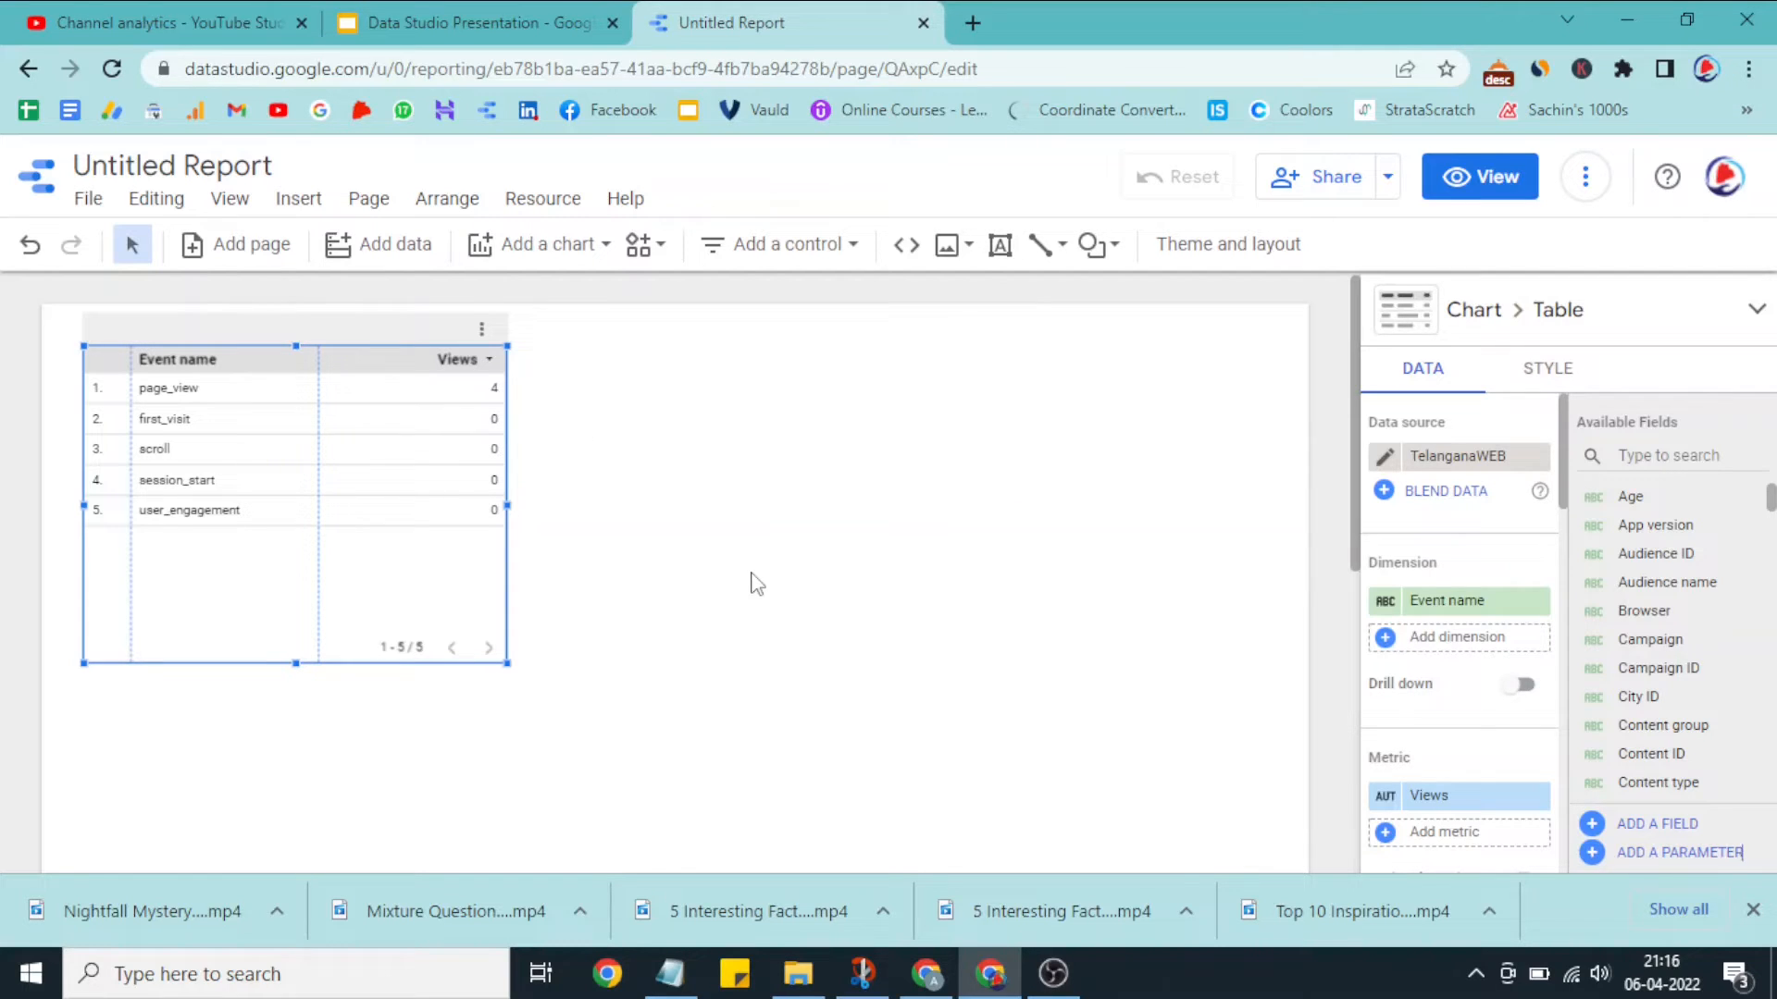
drag(378, 351, 615, 664)
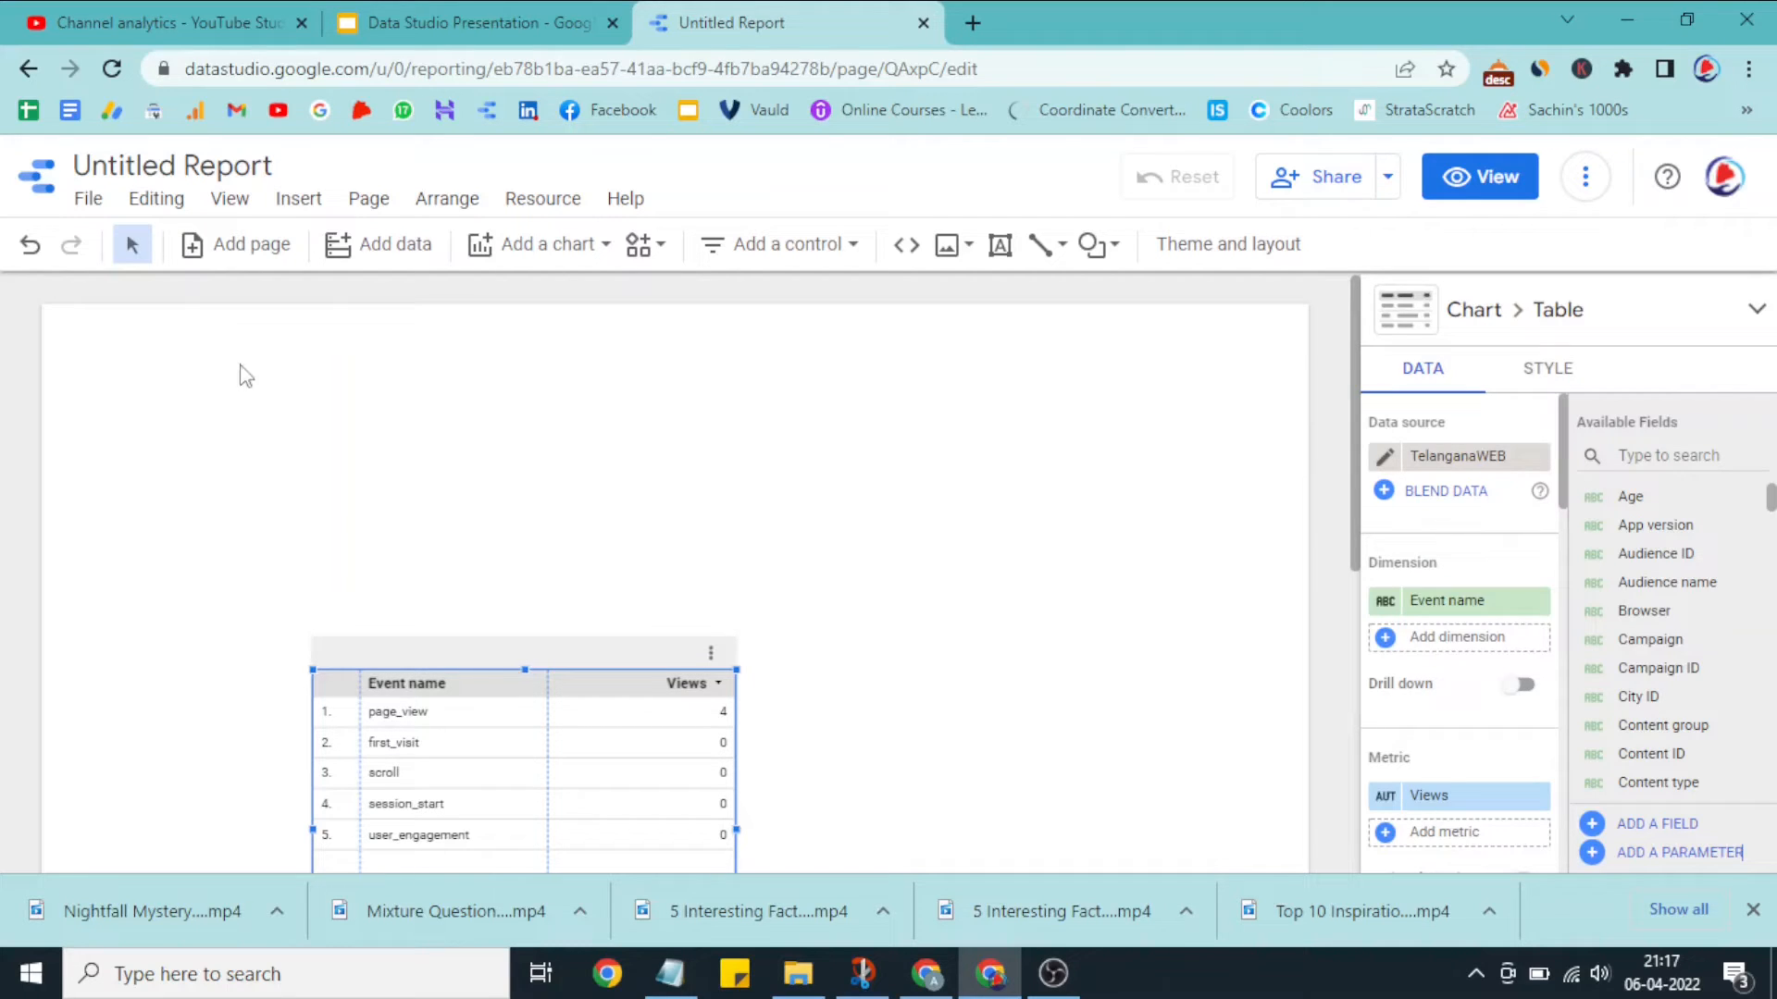
Step: Review the available chart types and place a scorecard in the upper-left corner of the report page
click(551, 264)
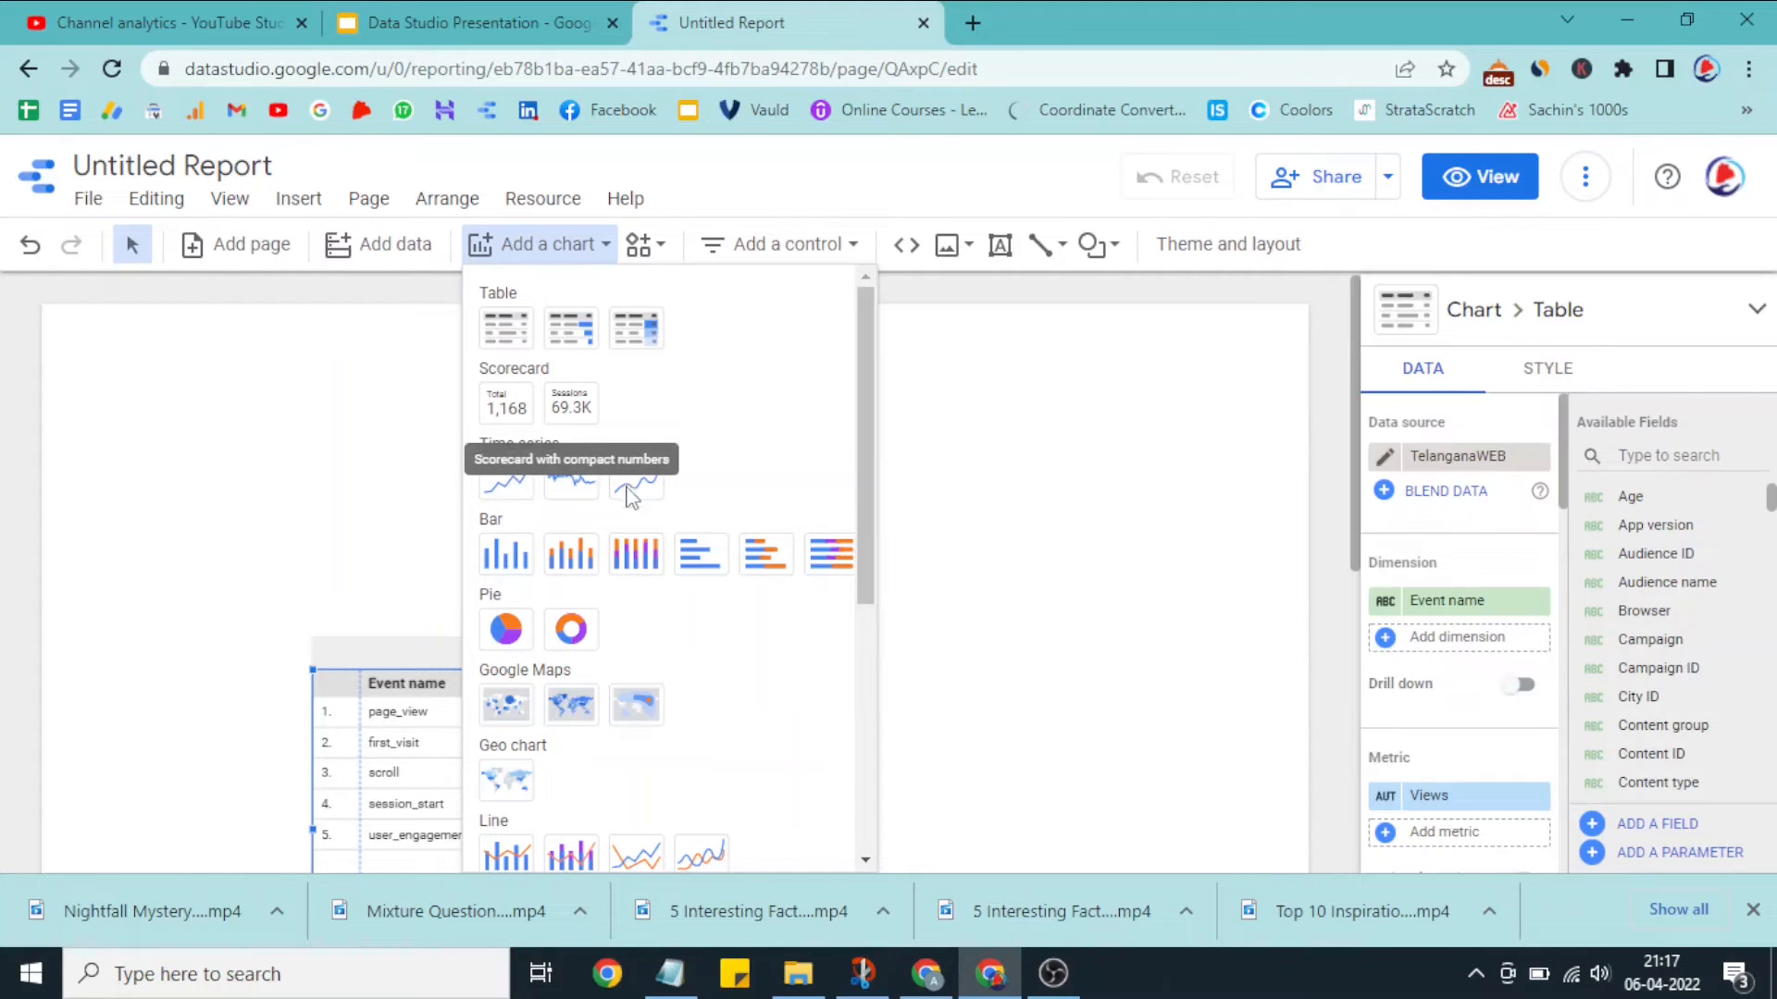
scroll(555, 555, down, 1)
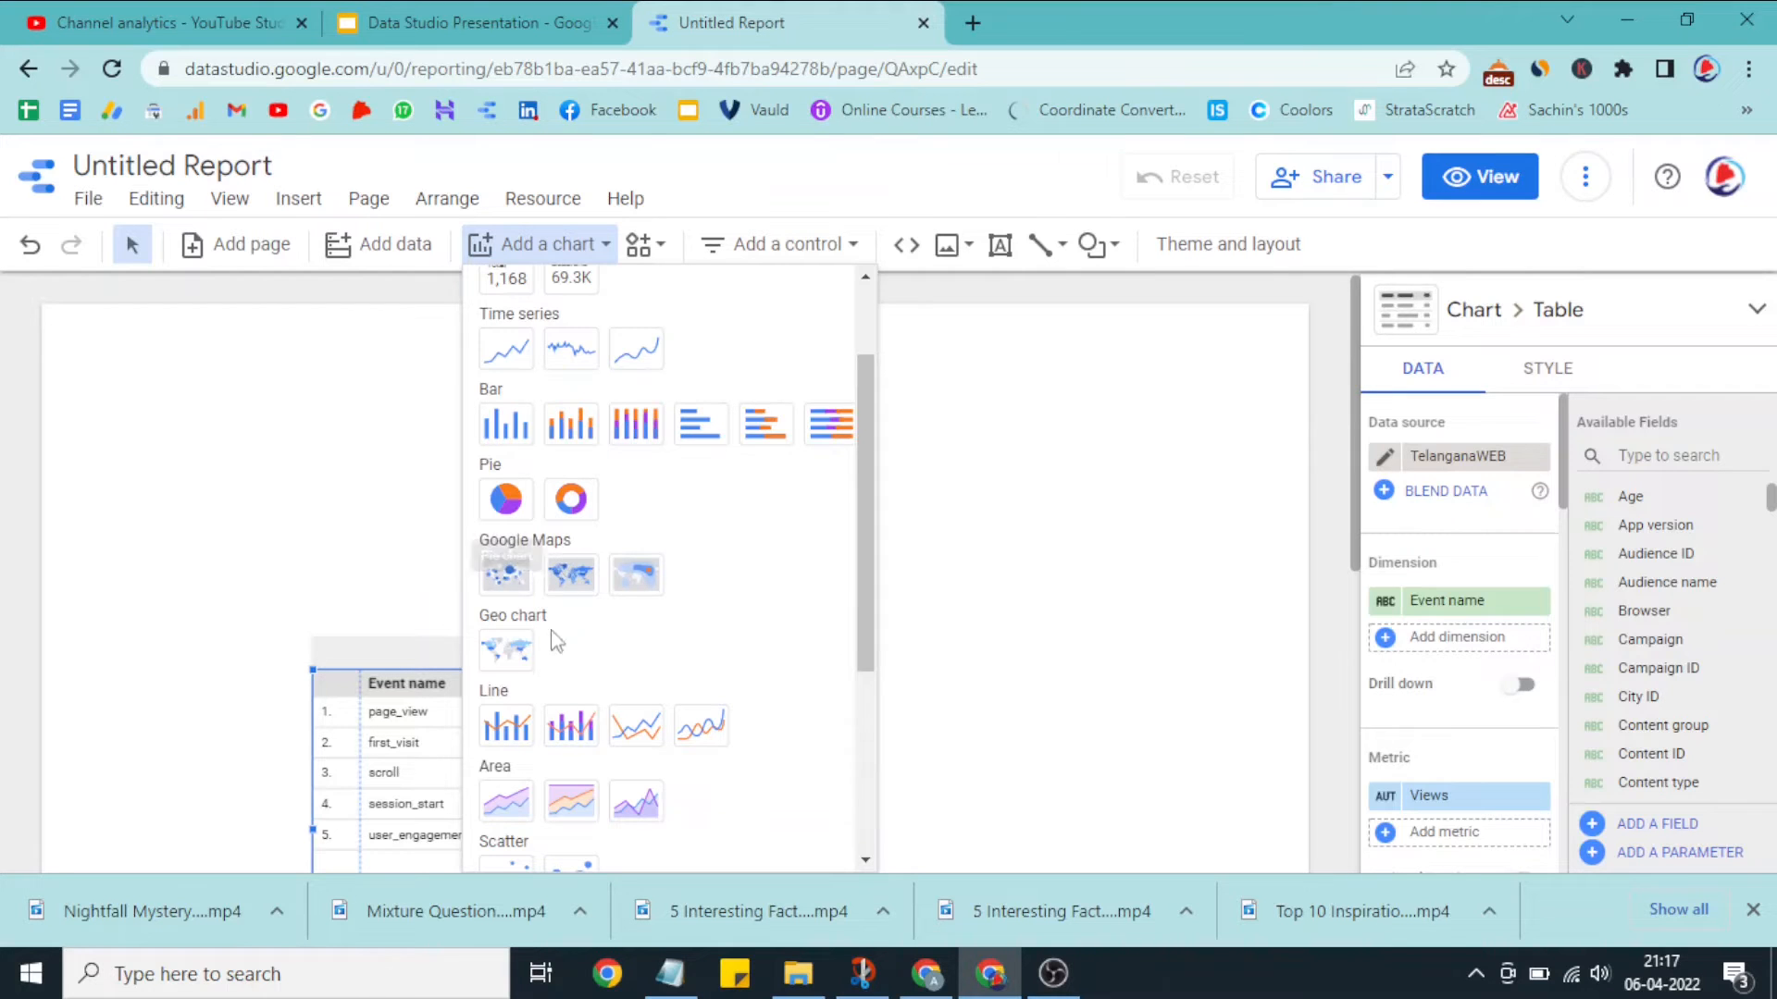
scroll(555, 592, down, 2)
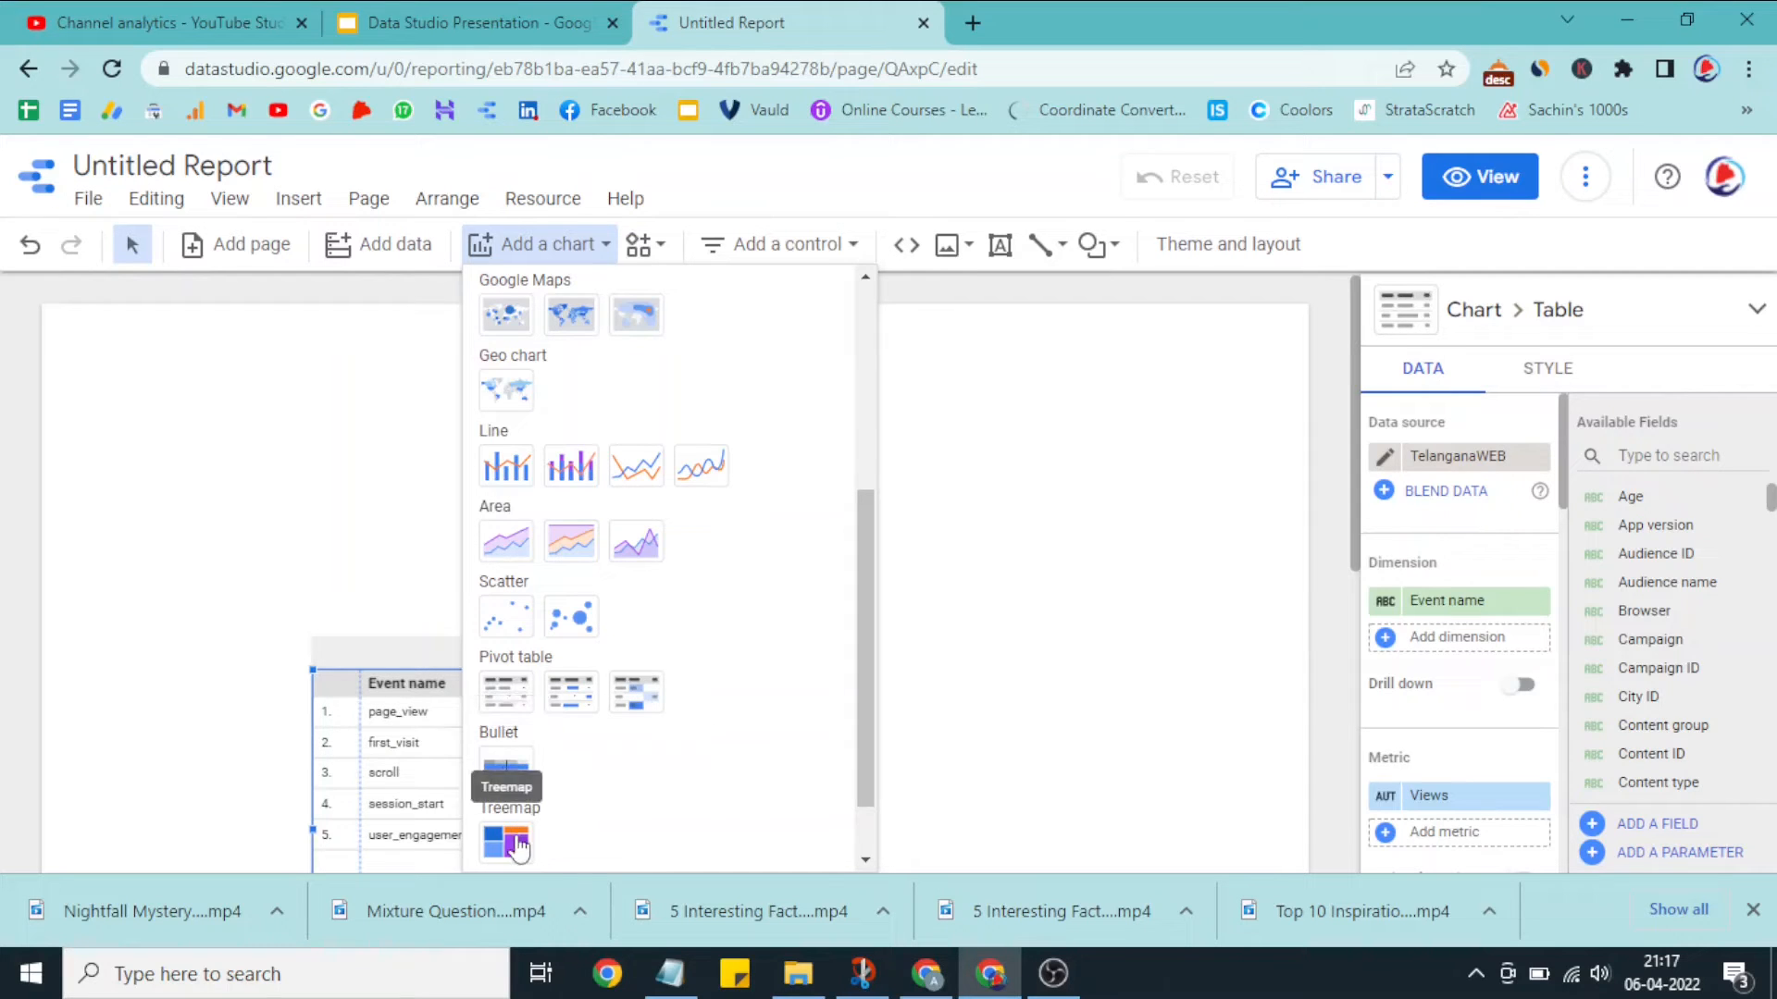
scroll(537, 759, up, 5)
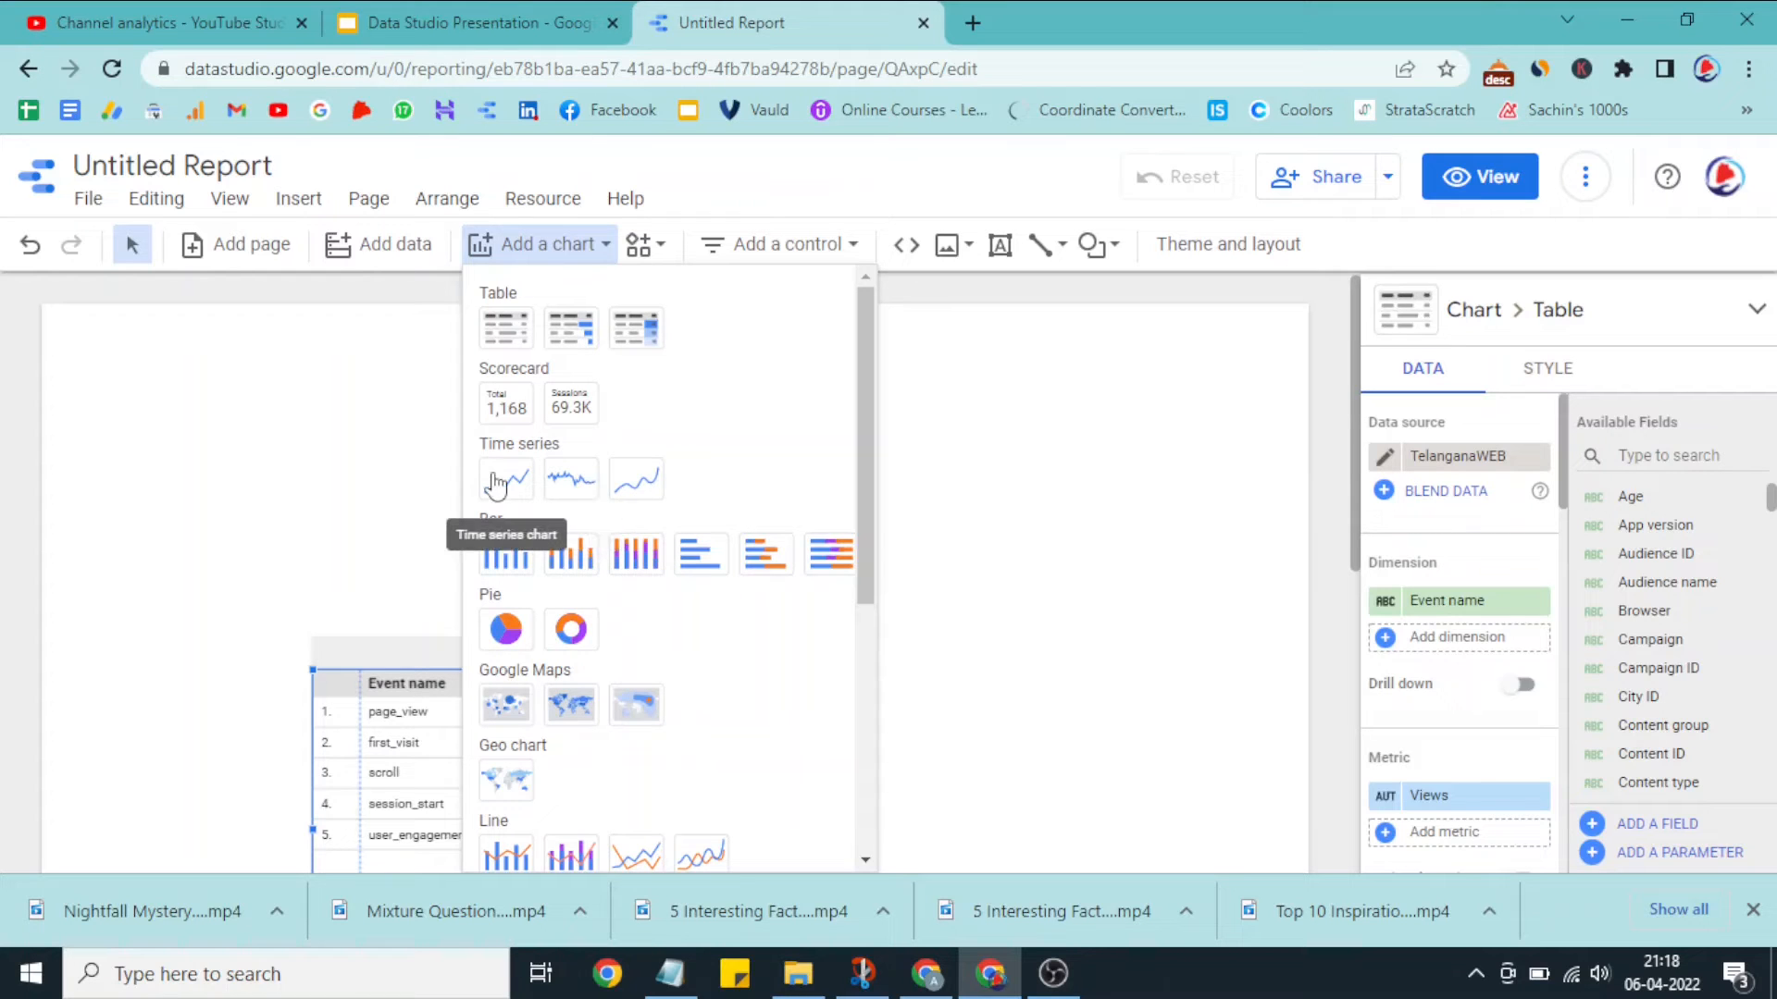
click(501, 406)
click(97, 378)
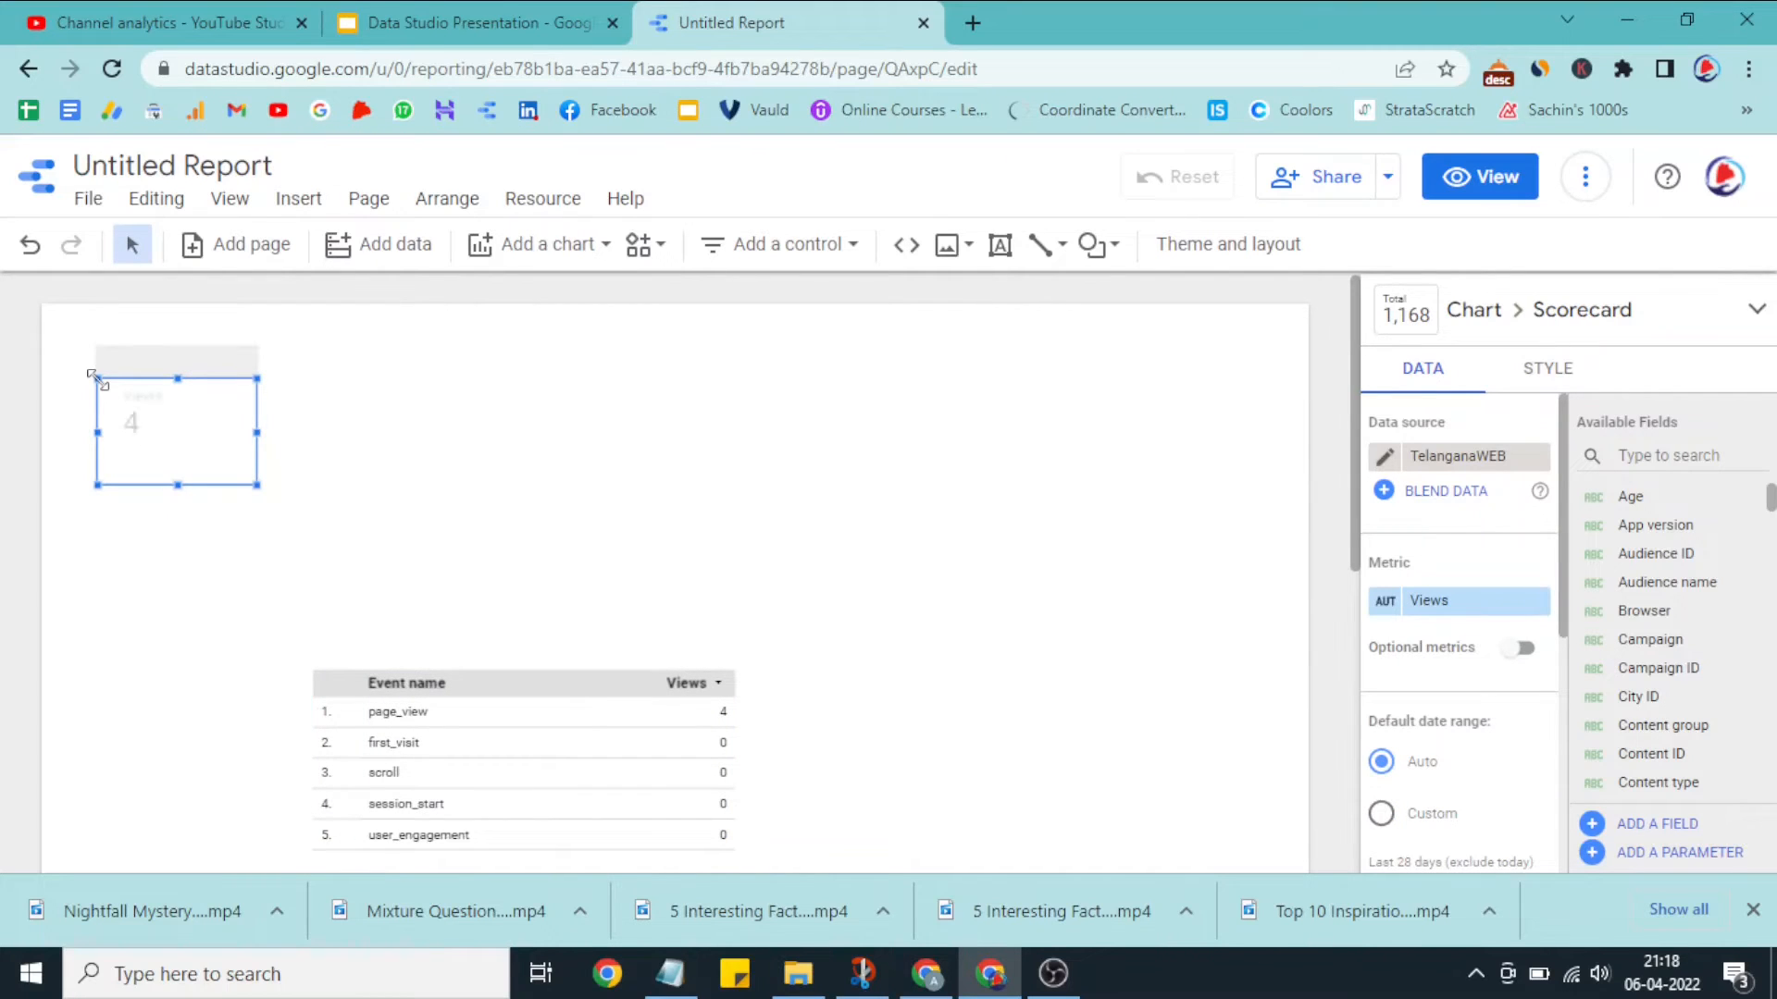
Step: Duplicate the Views scorecard three times so that four scorecards form a row across the page
click(553, 266)
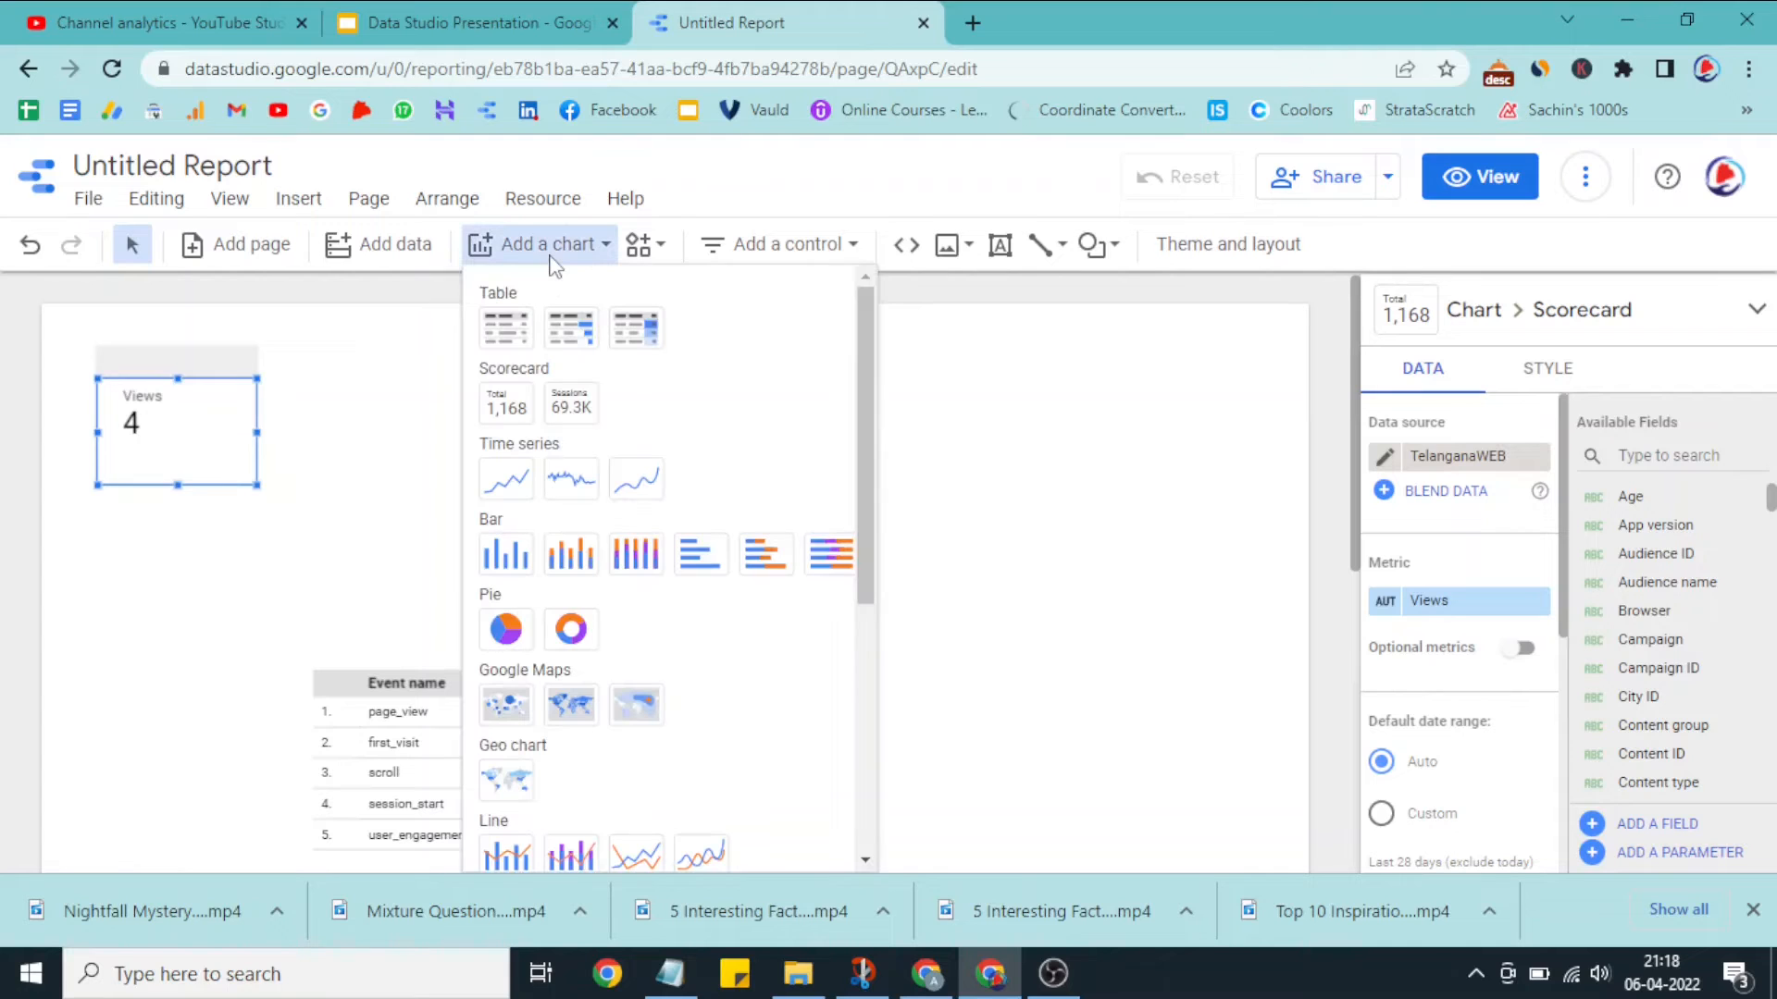
click(385, 491)
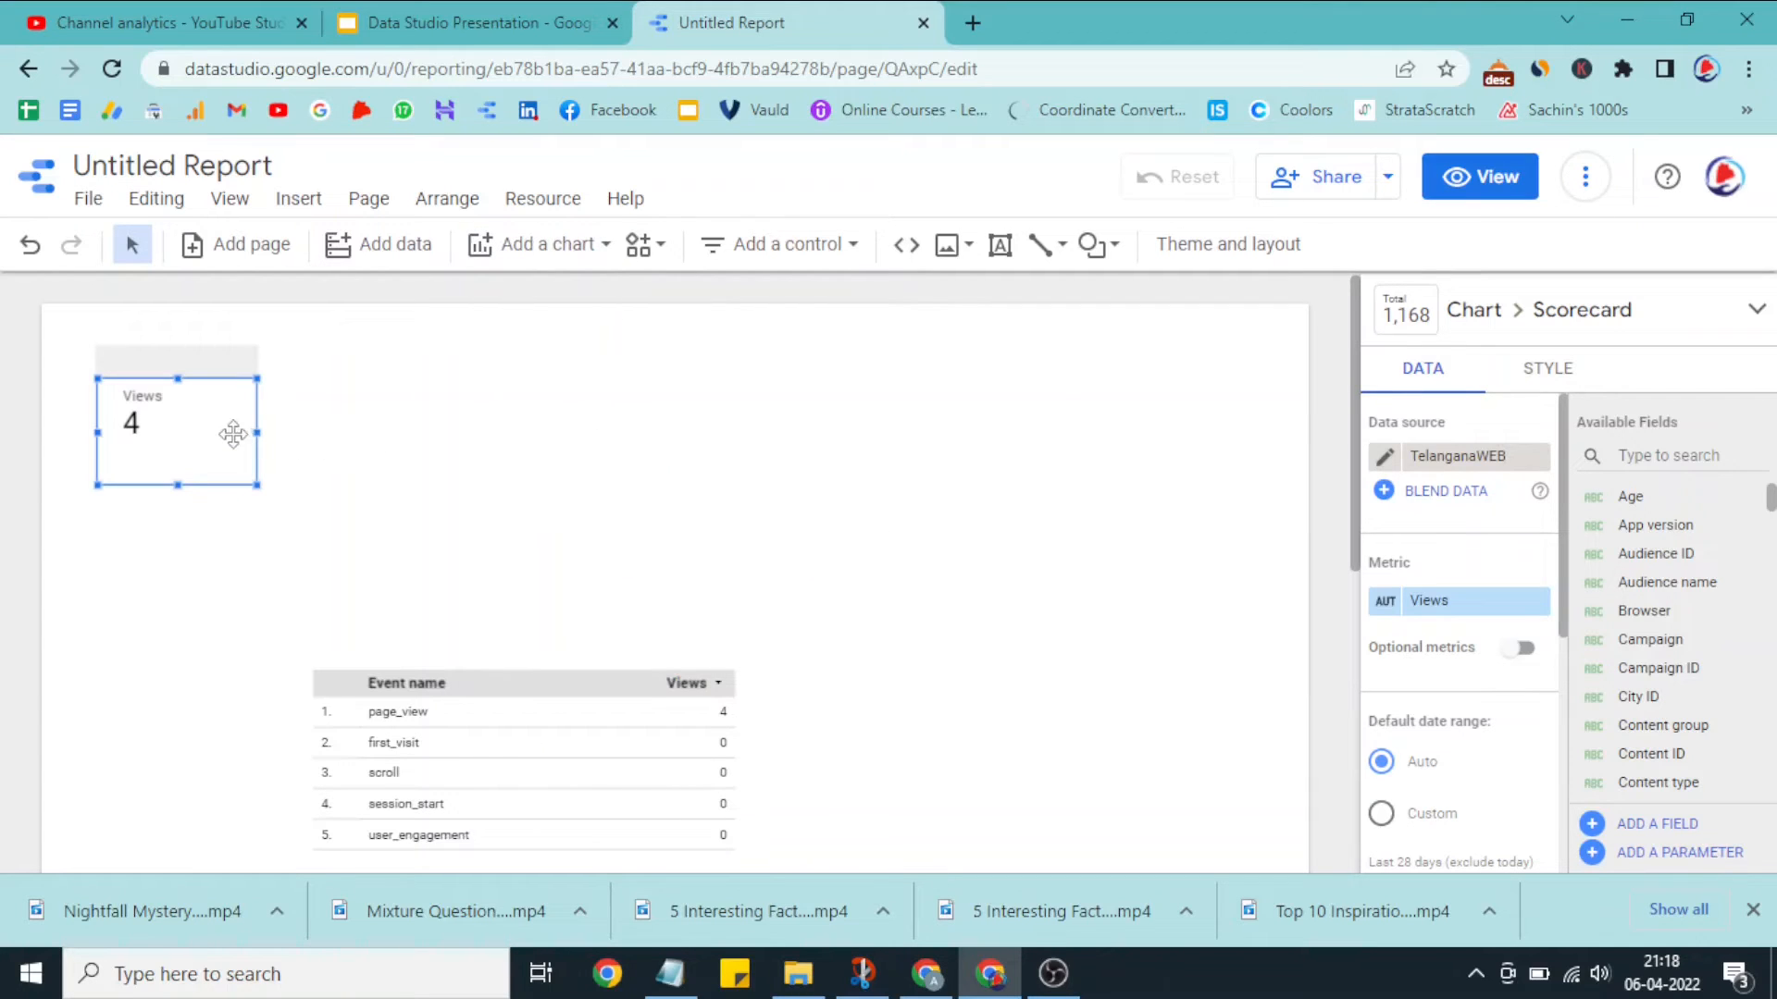
drag(232, 437, 745, 435)
key(ctrl+v)
key(ctrl+v)
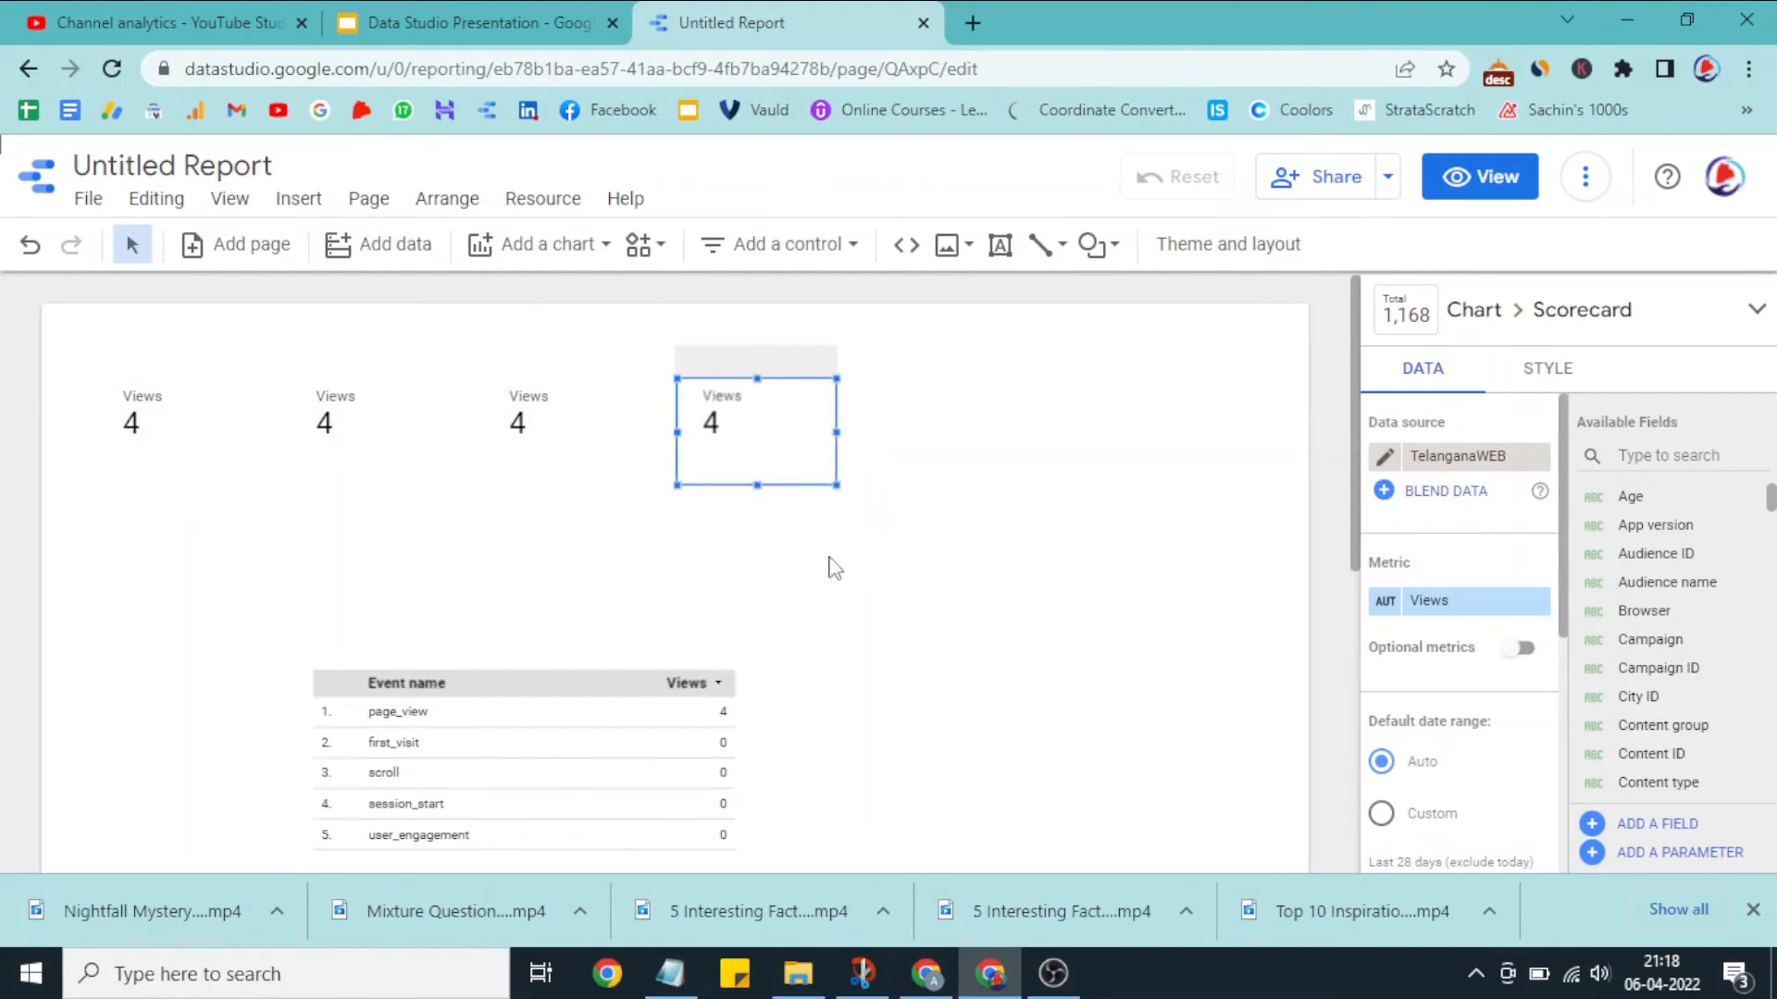
click(389, 515)
Step: Switch the first scorecard's data source to GA - TelanganaWEB and add that source to the report
click(226, 440)
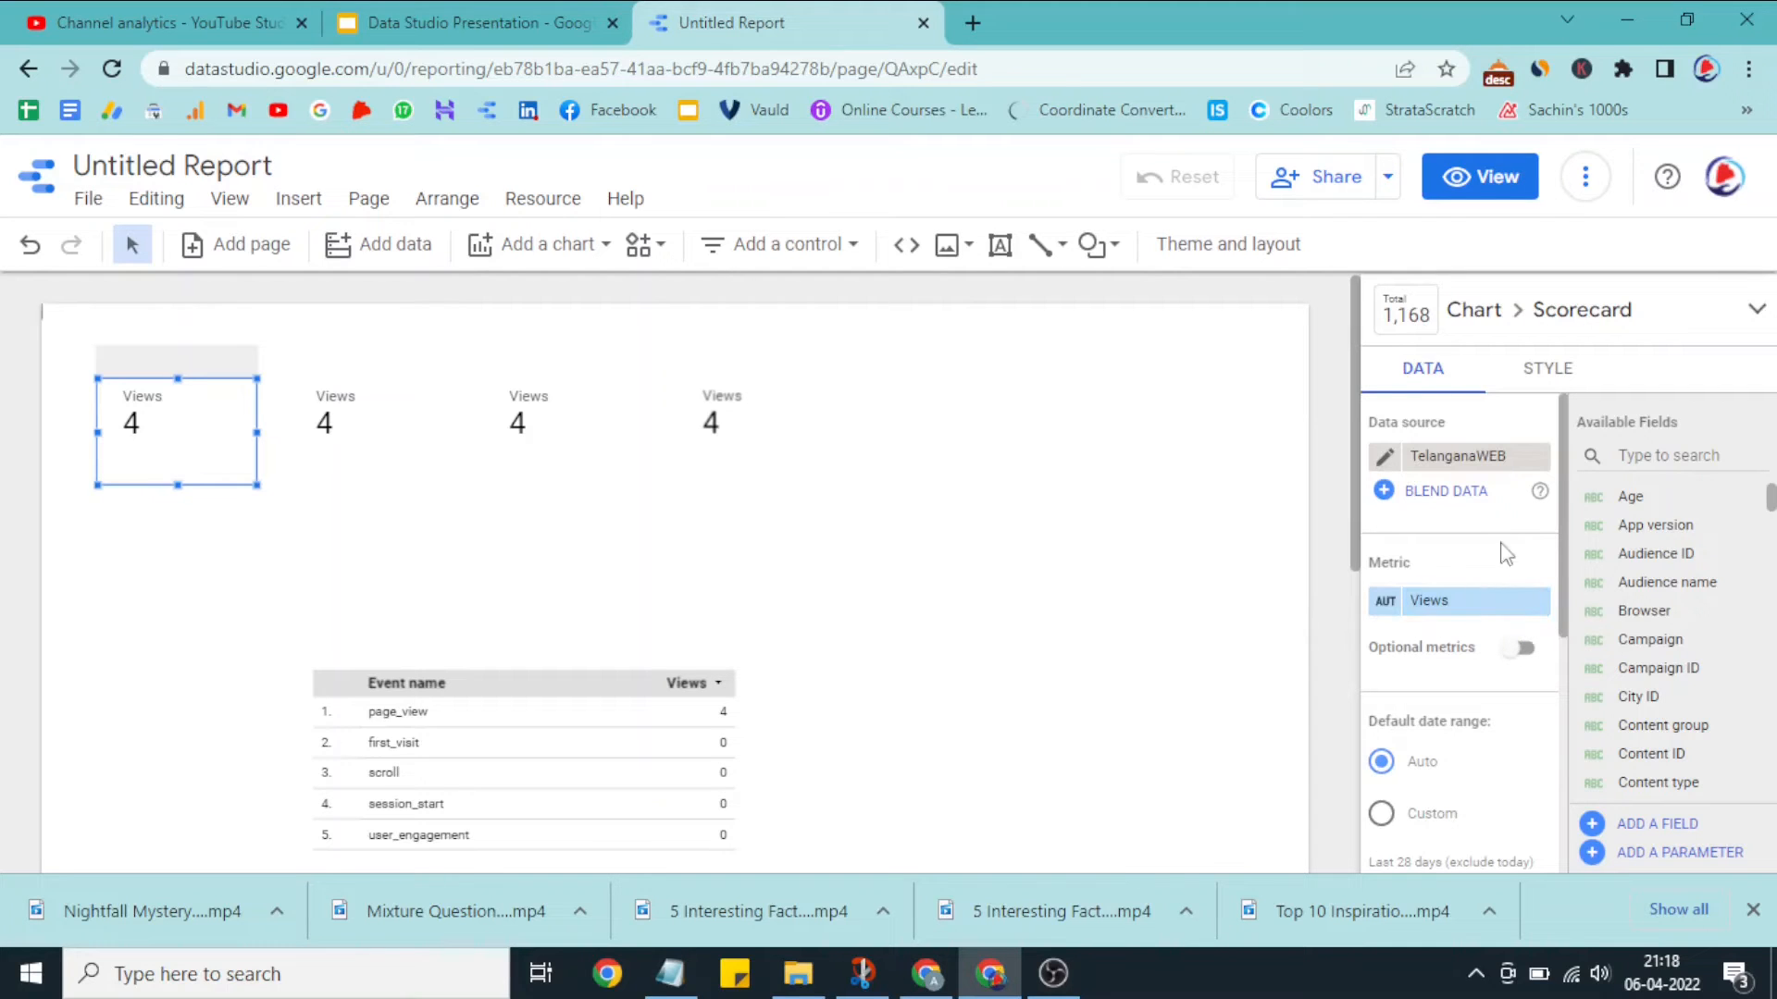
click(1468, 460)
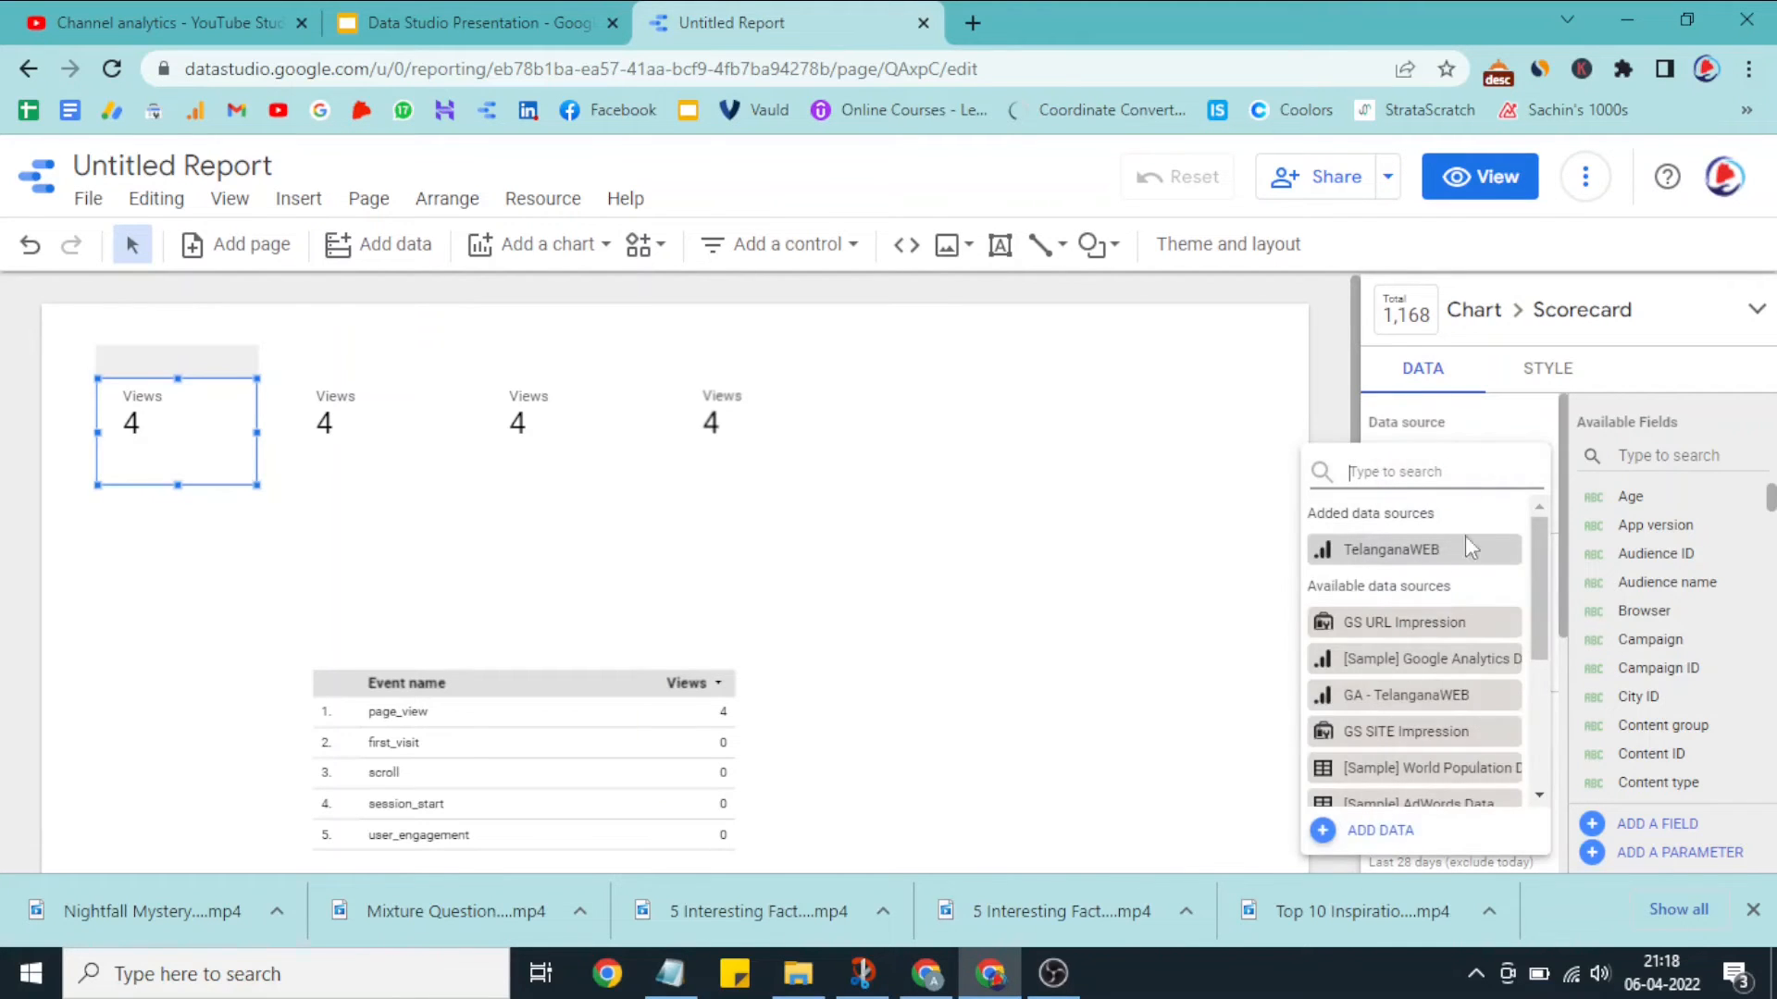
click(1420, 694)
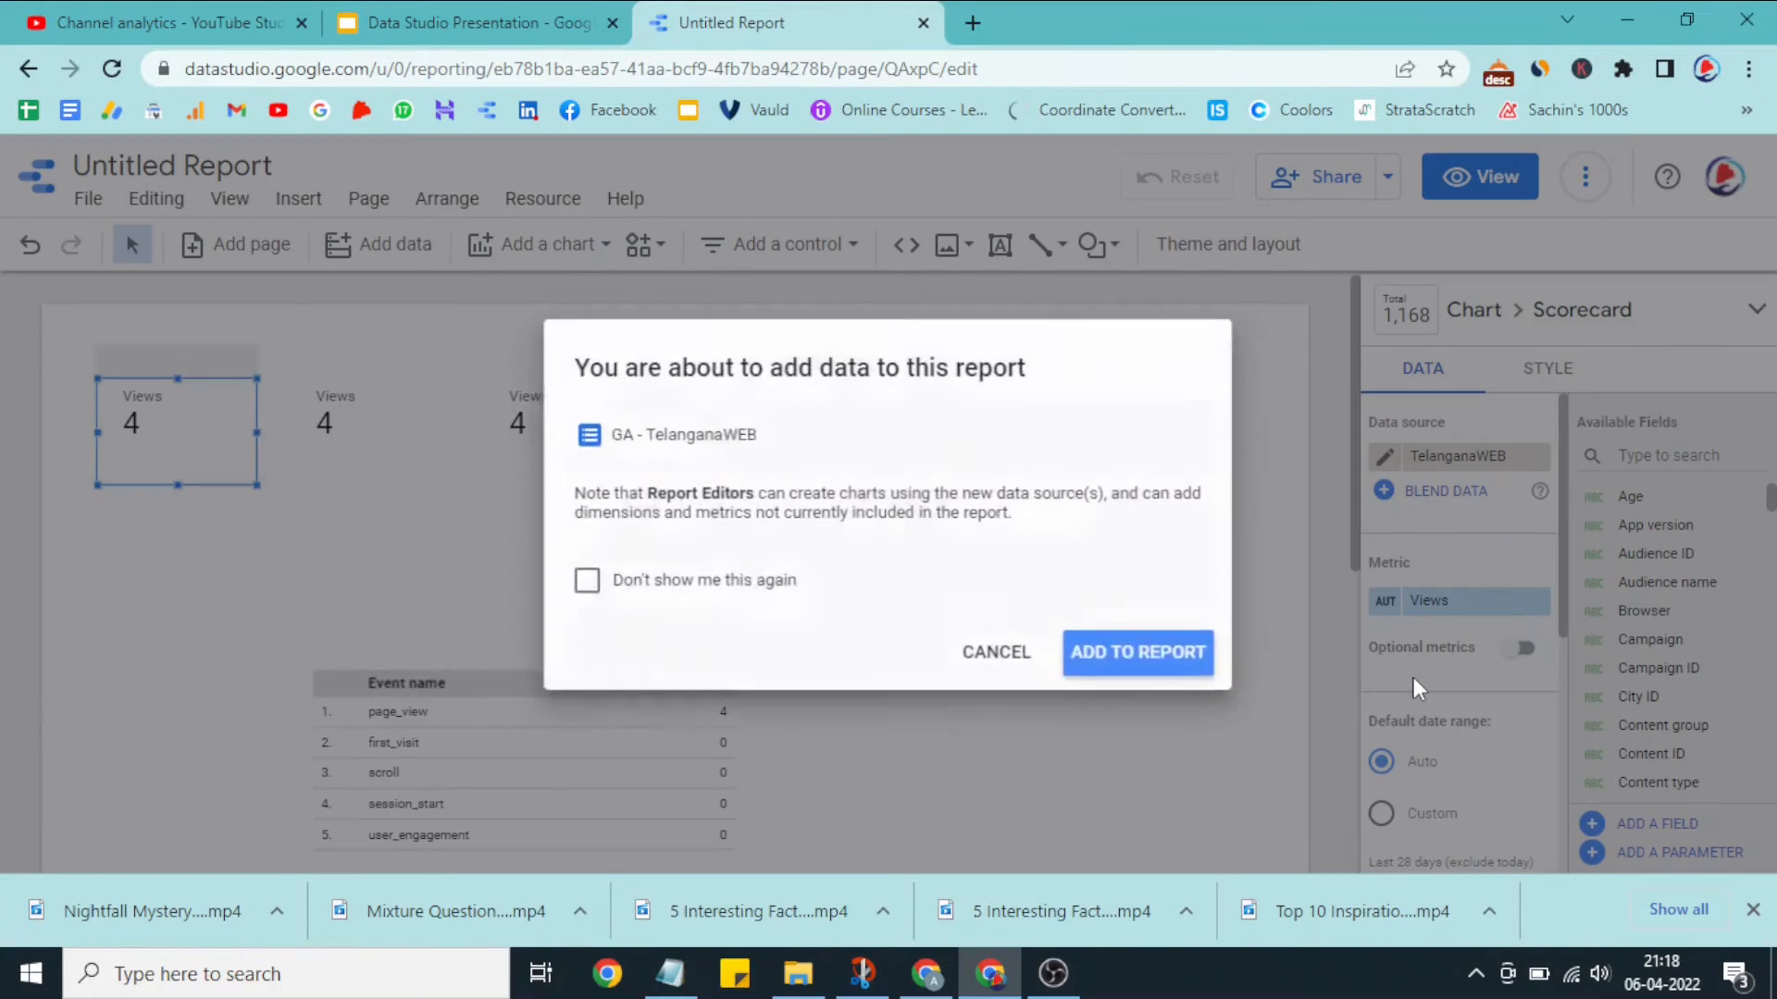
click(1122, 658)
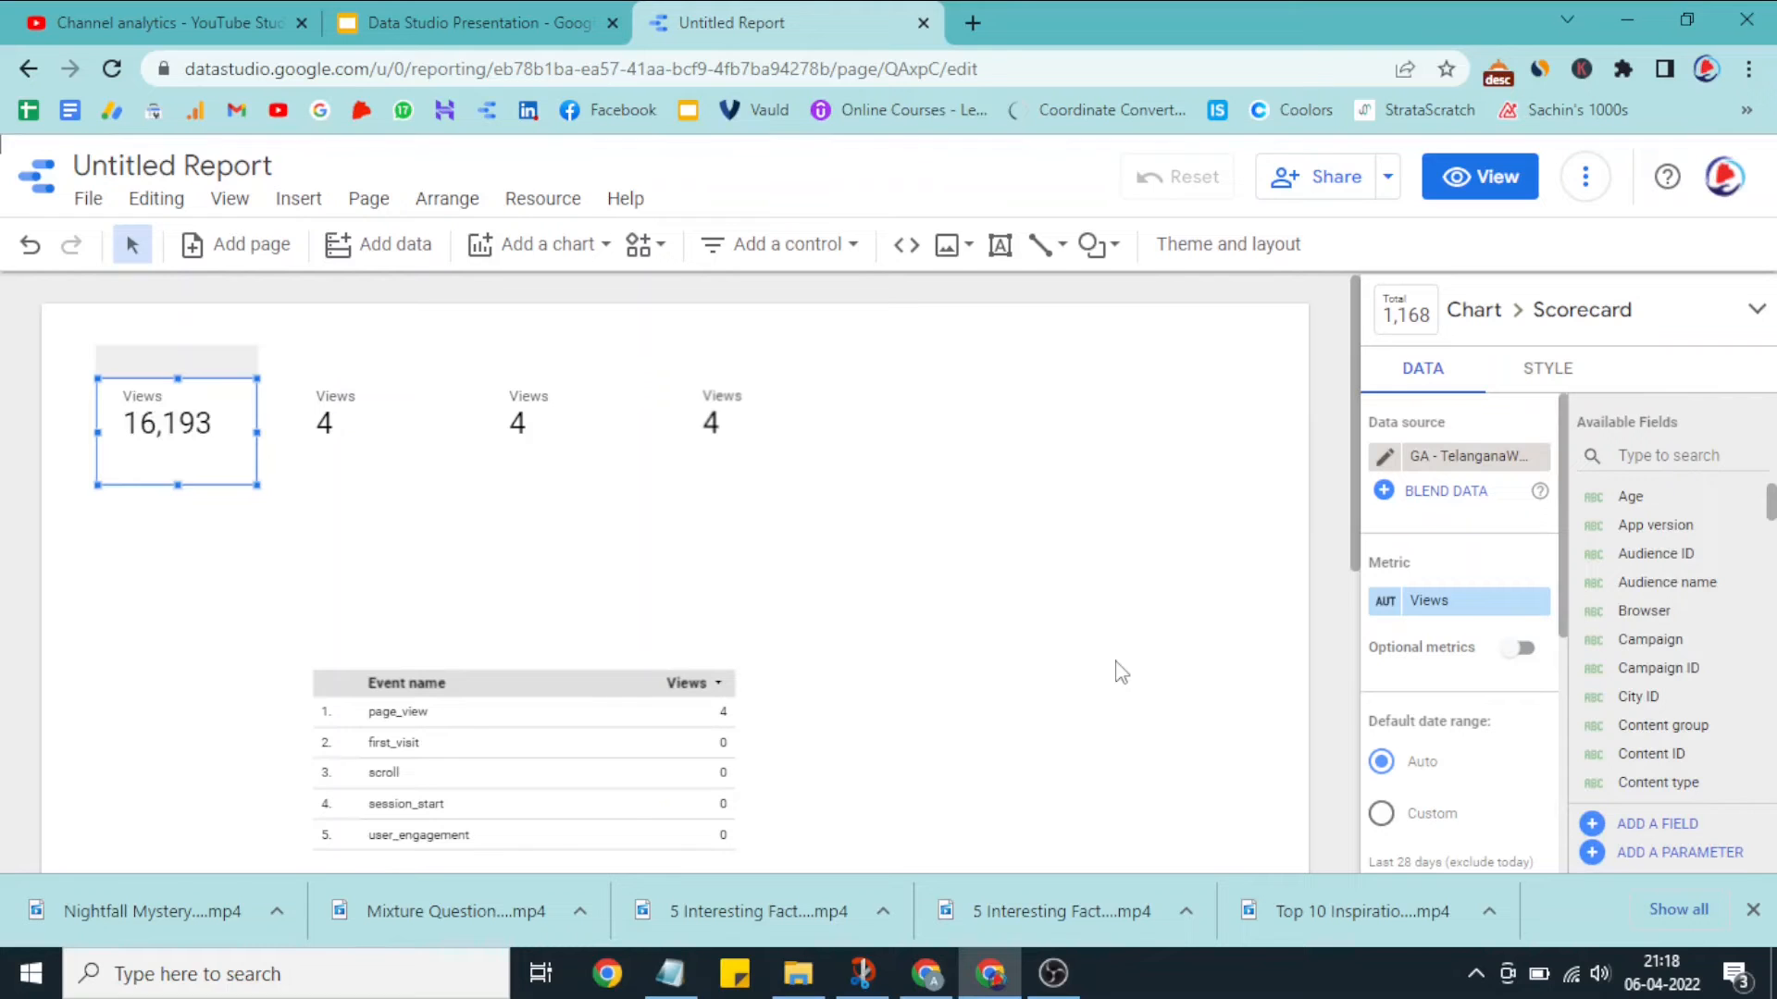
Step: Switch the second scorecard's data source to the already added GA - TelanganaWEB
click(355, 423)
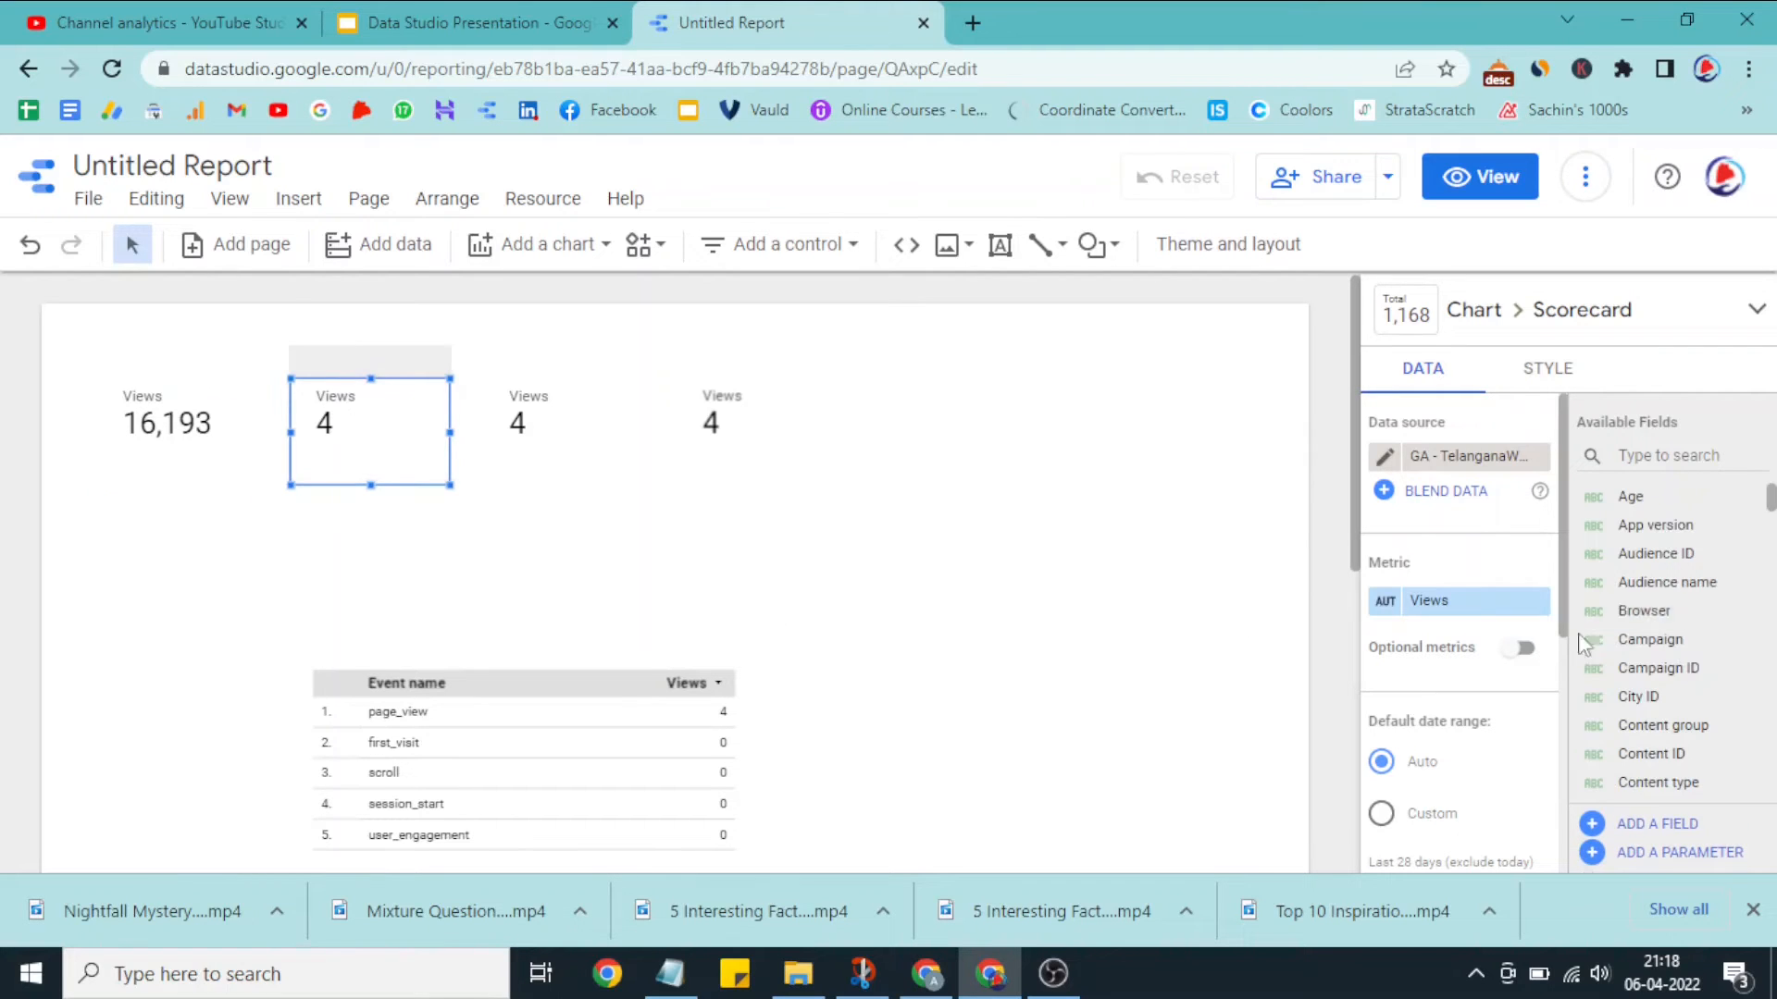
click(1485, 458)
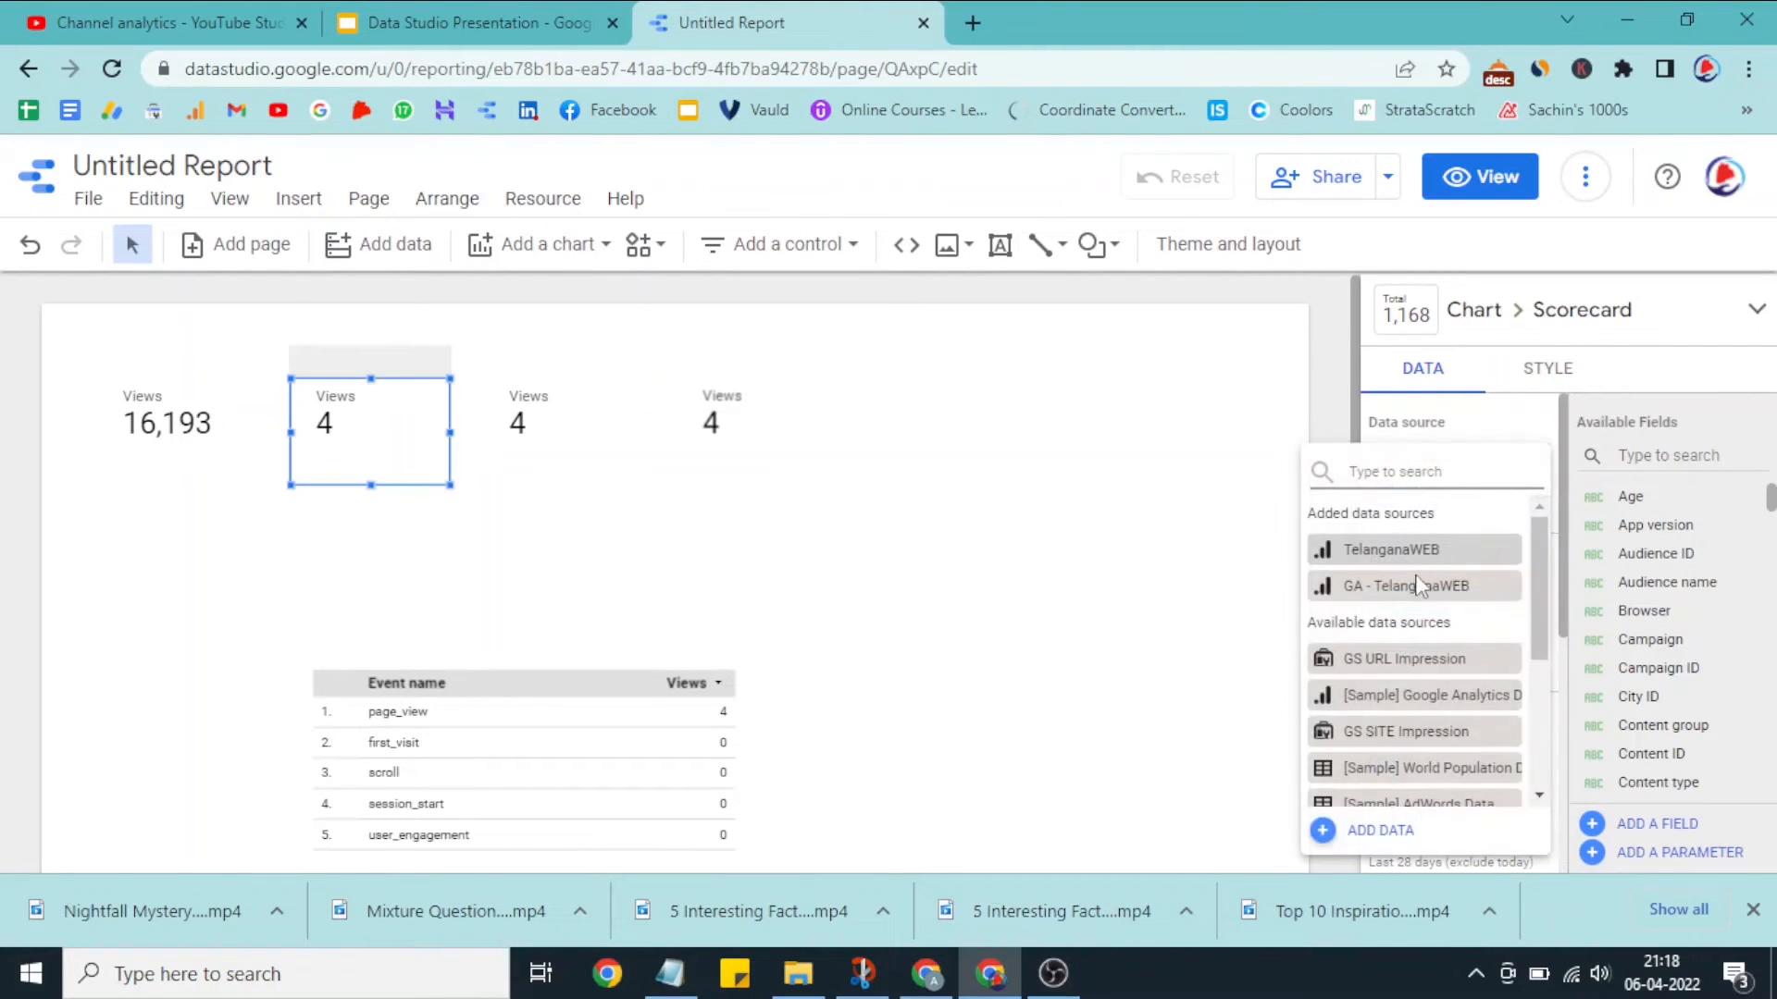
drag(1410, 551, 1420, 588)
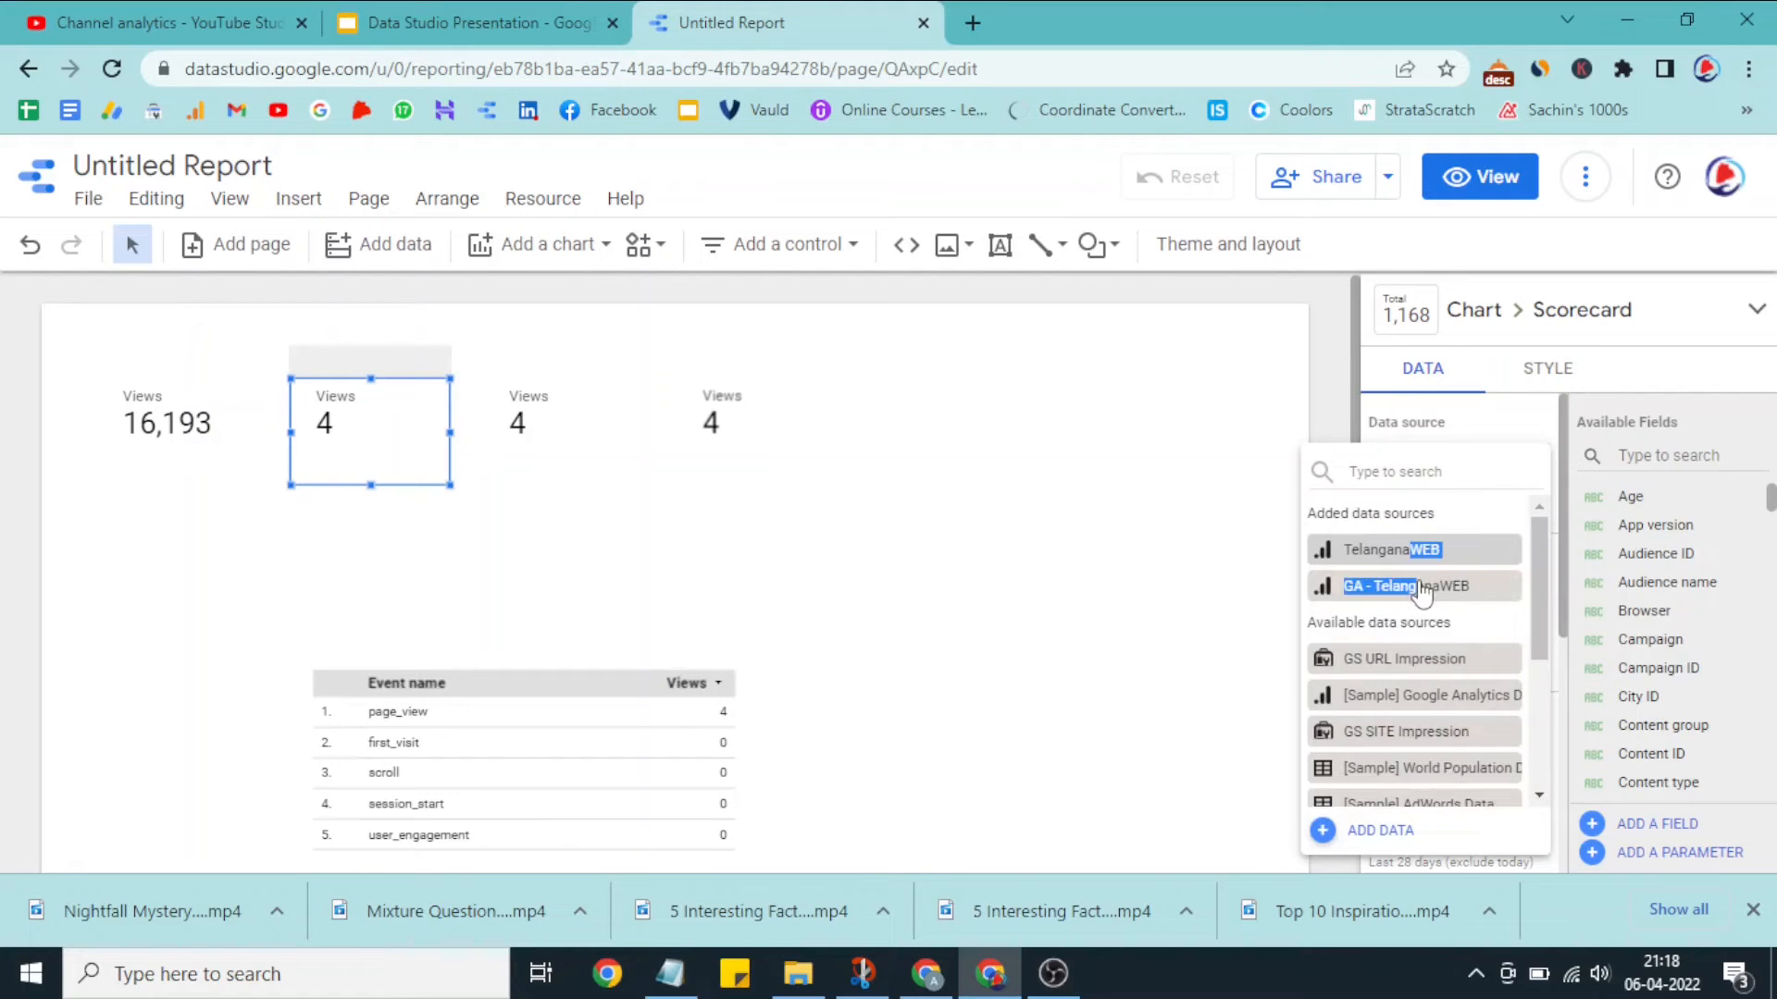
click(1422, 587)
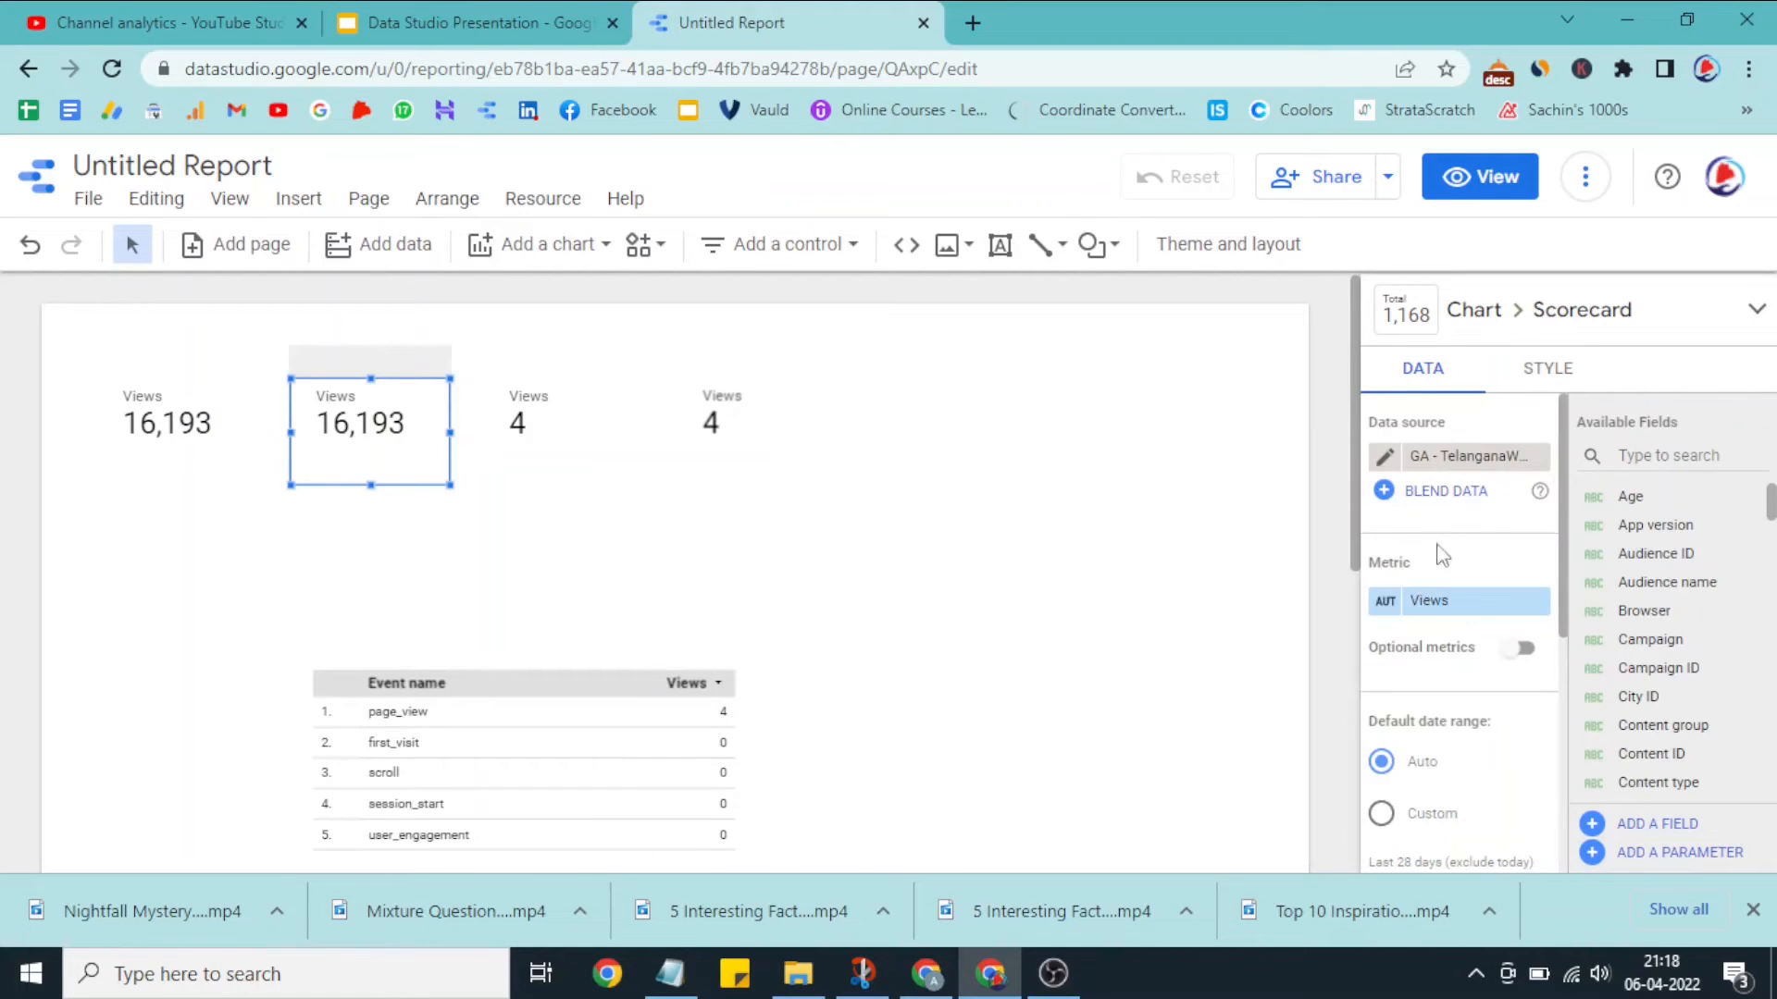
Step: Delete the third and fourth scorecards, which still use the old TelanganaWEB source
click(543, 424)
key(Delete)
click(694, 428)
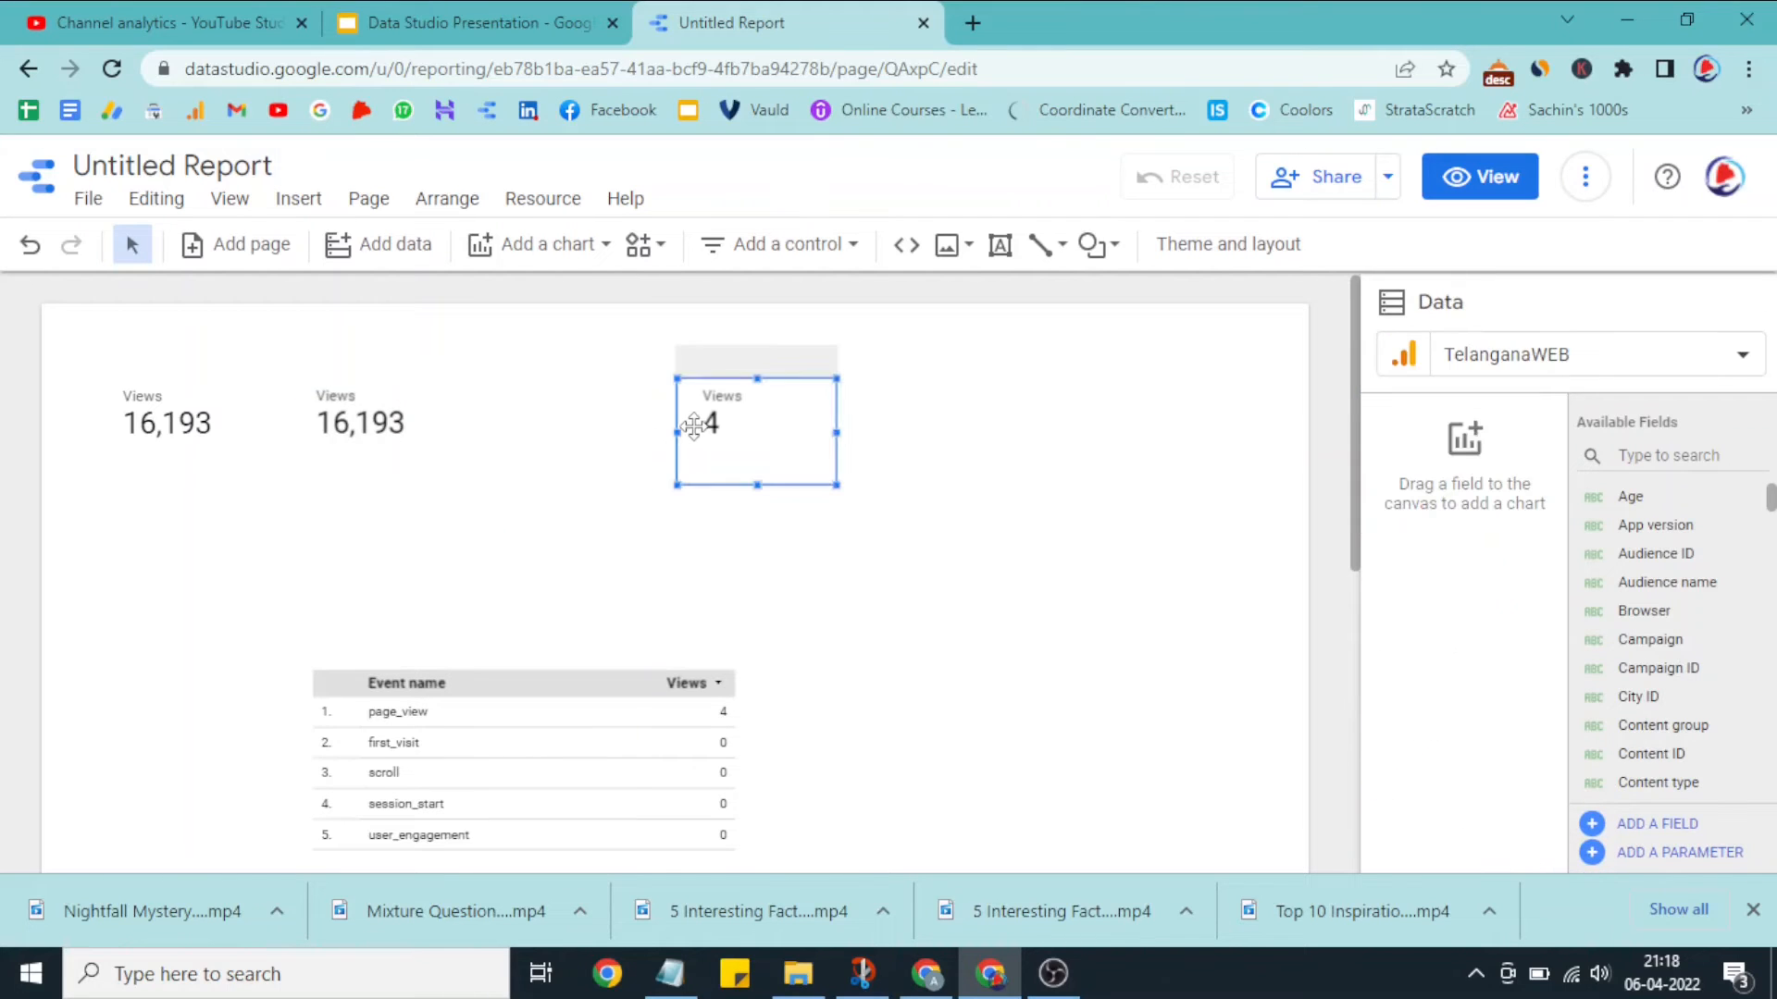
key(Delete)
Step: Duplicate the second scorecard twice and line up the copies as the third and fourth scorecards in the row
click(404, 430)
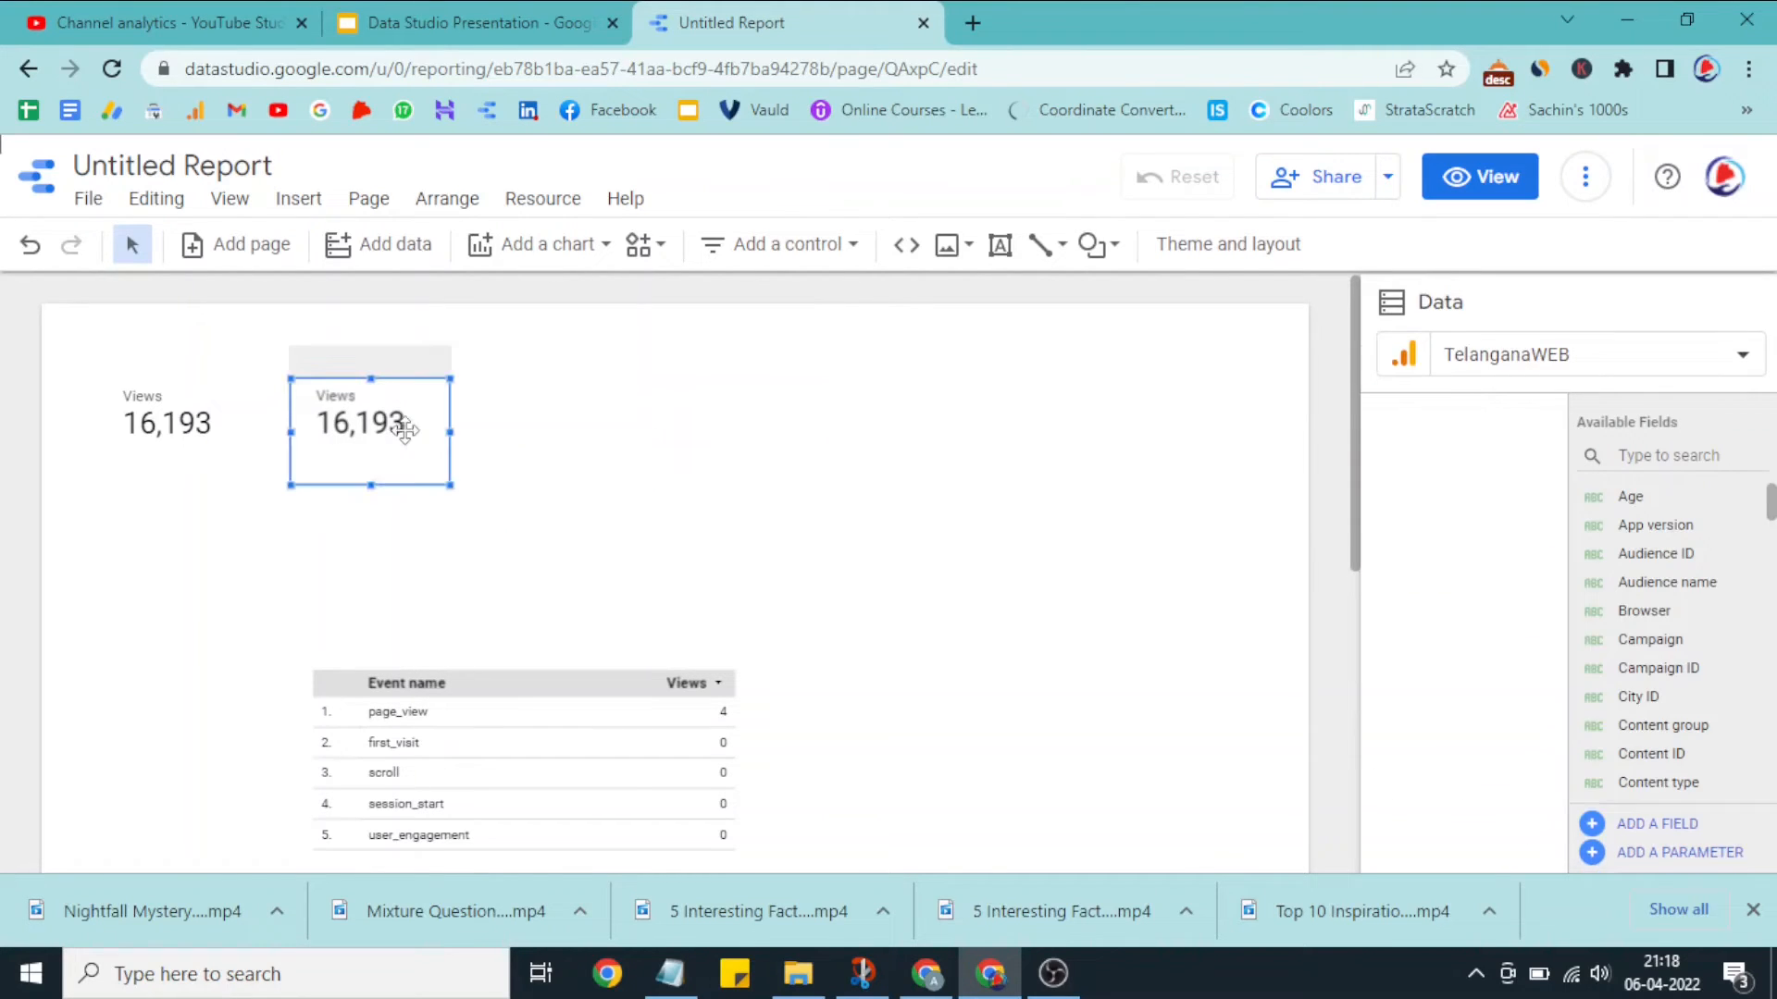
key(ctrl+c)
key(ctrl+v)
drag(420, 459, 761, 430)
key(ctrl+v)
click(598, 519)
Step: Give all four scorecards a grey custom gradient background of type Linear with a 0° angle
drag(97, 509, 822, 383)
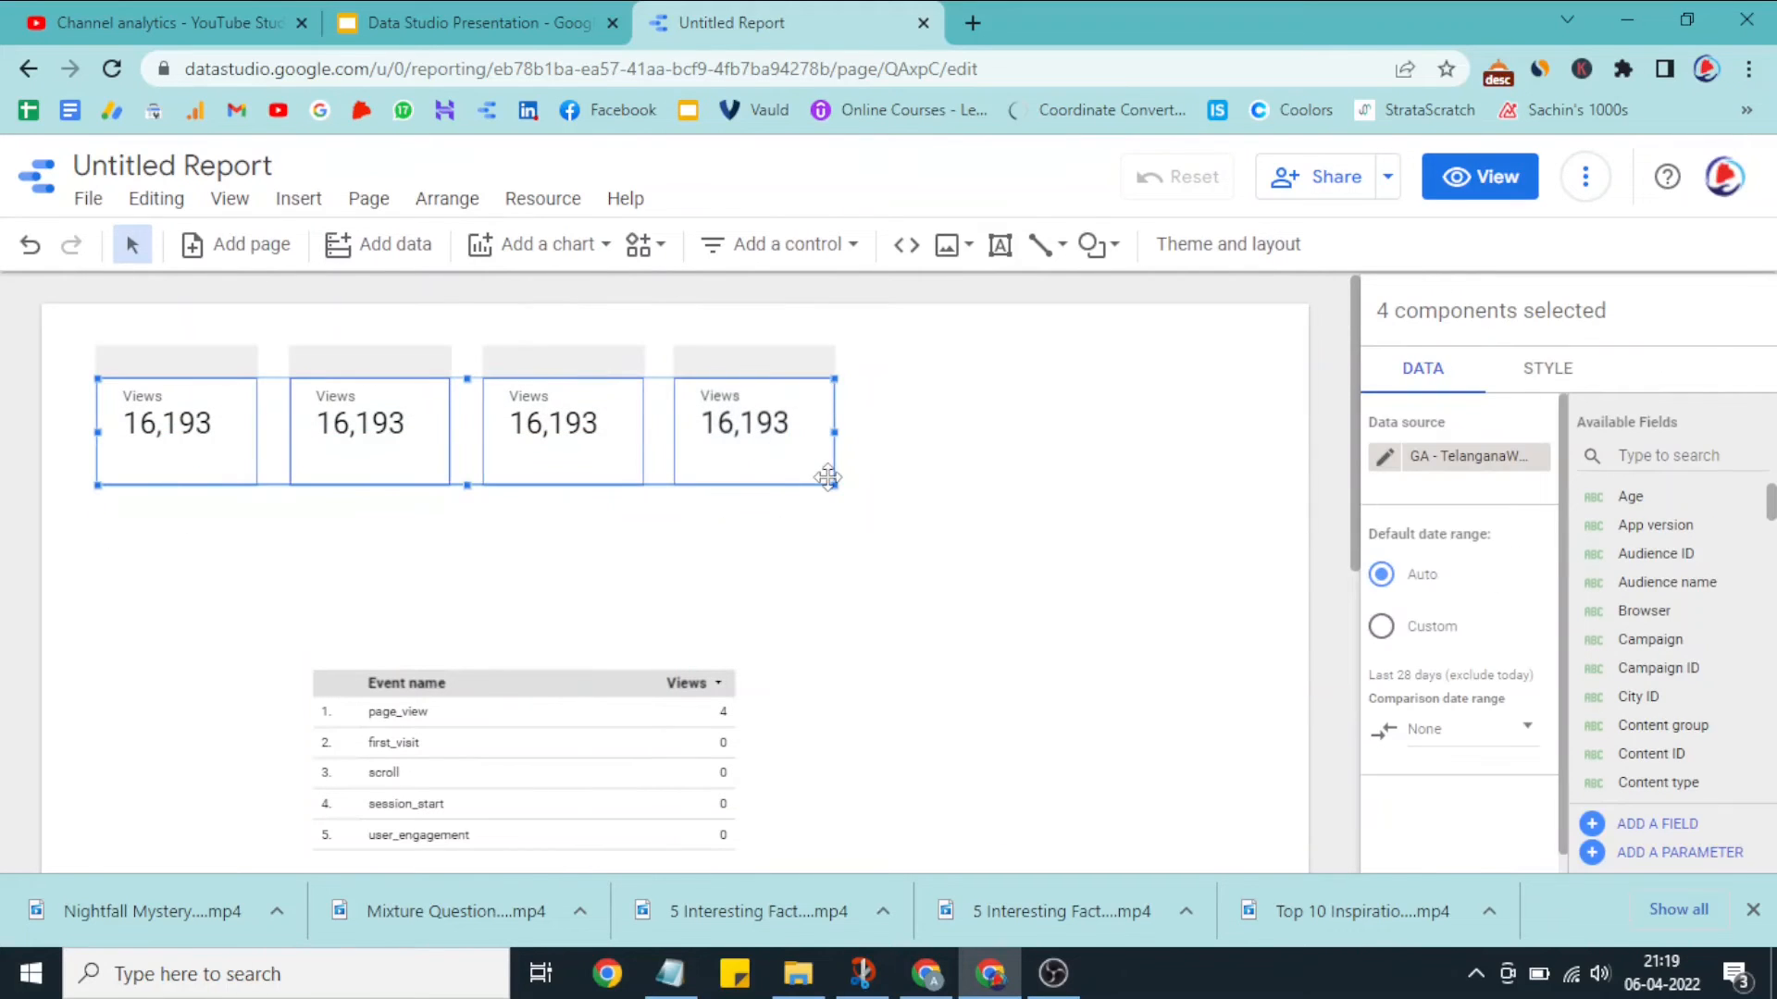
click(1555, 381)
scroll(1630, 587, down, 5)
scroll(1632, 592, down, 3)
click(1455, 520)
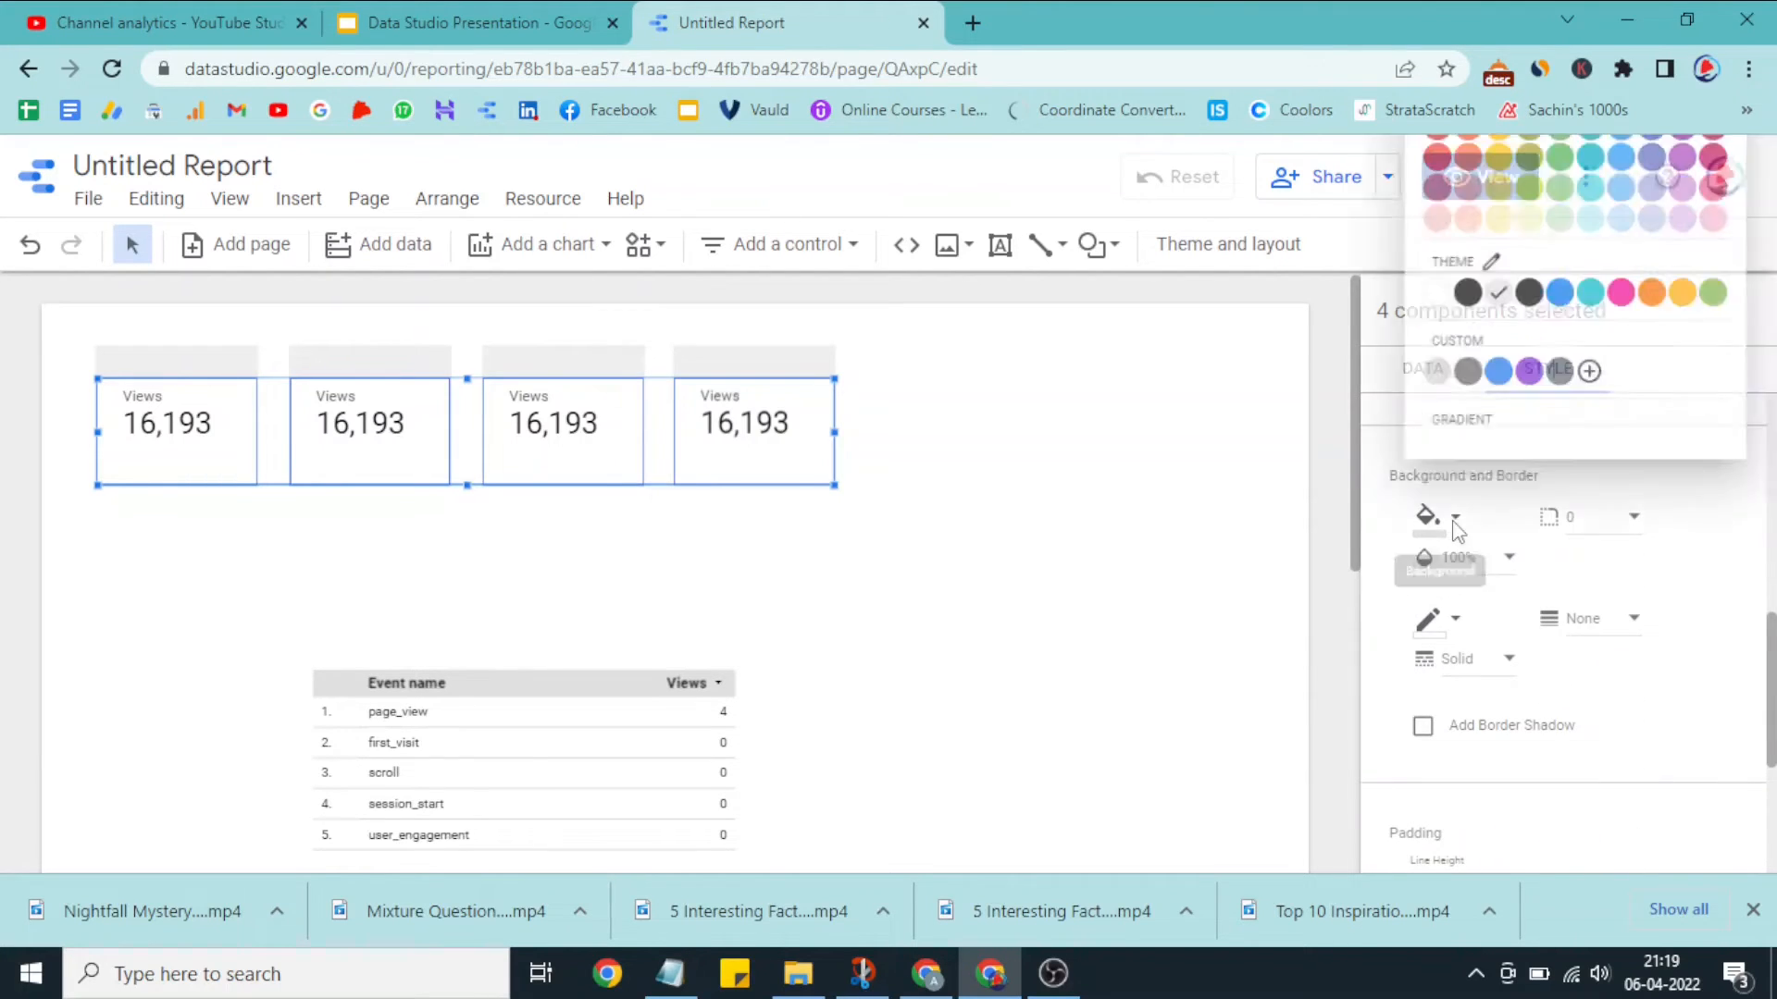
click(1459, 442)
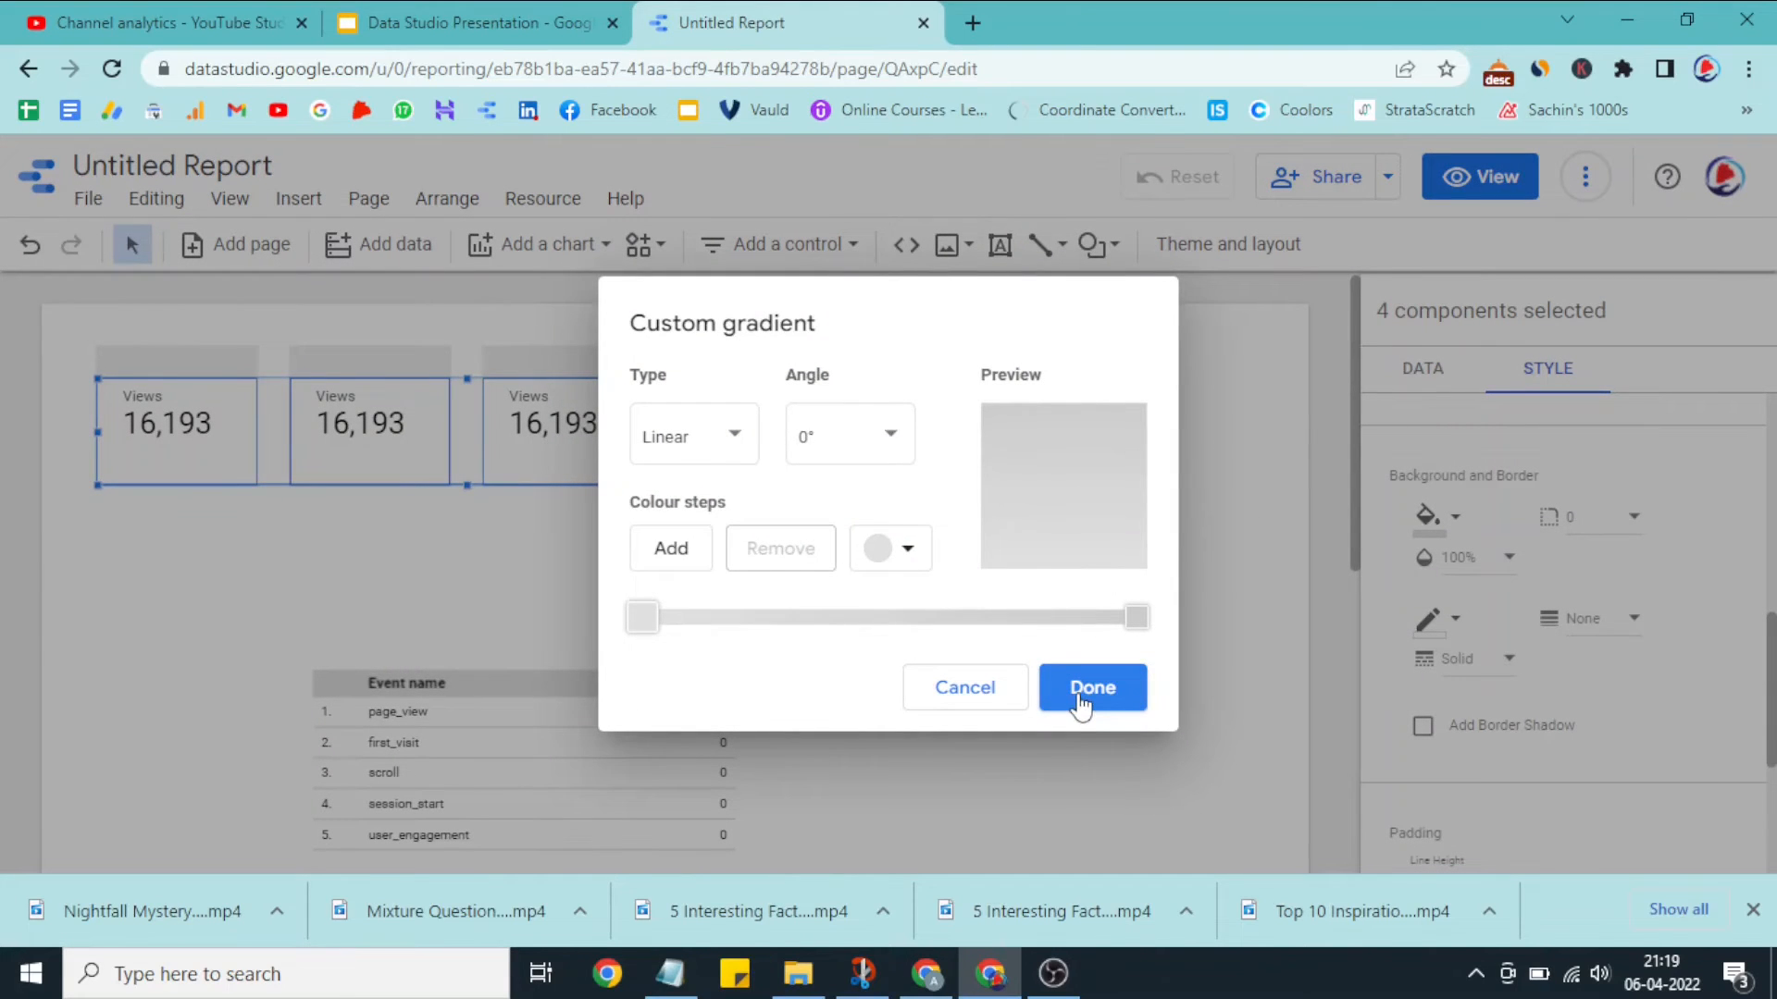
click(1079, 703)
click(845, 610)
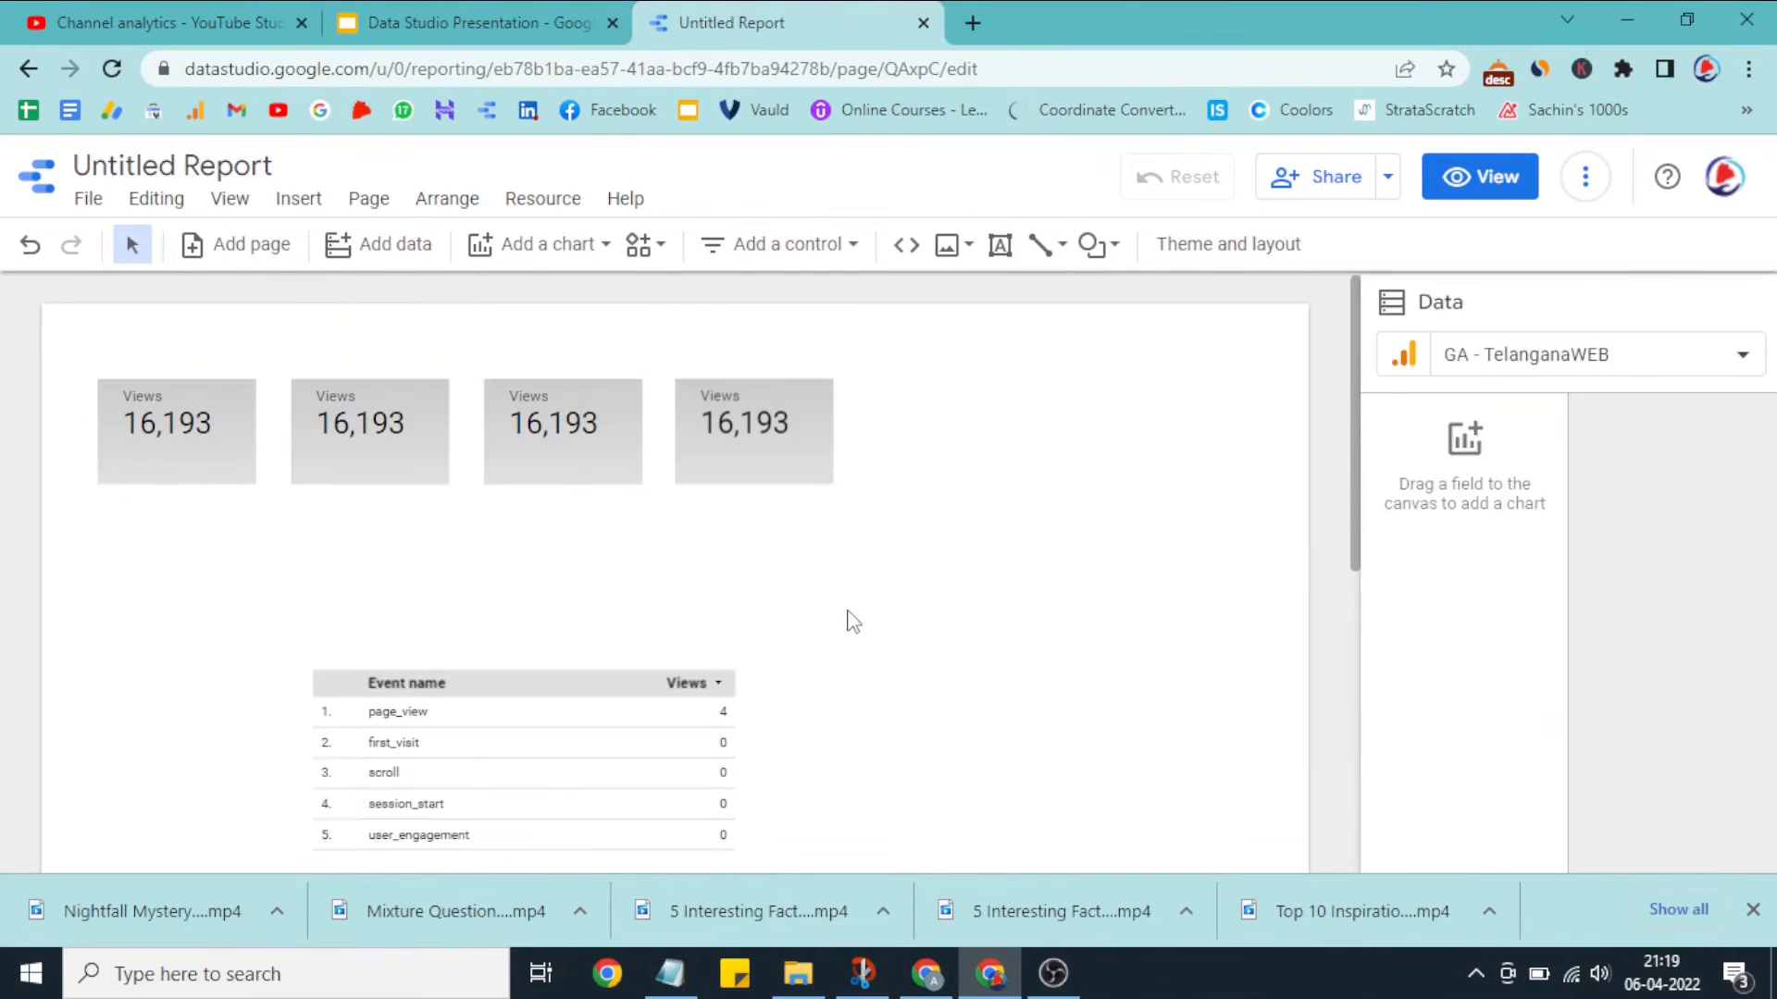
drag(57, 368, 888, 537)
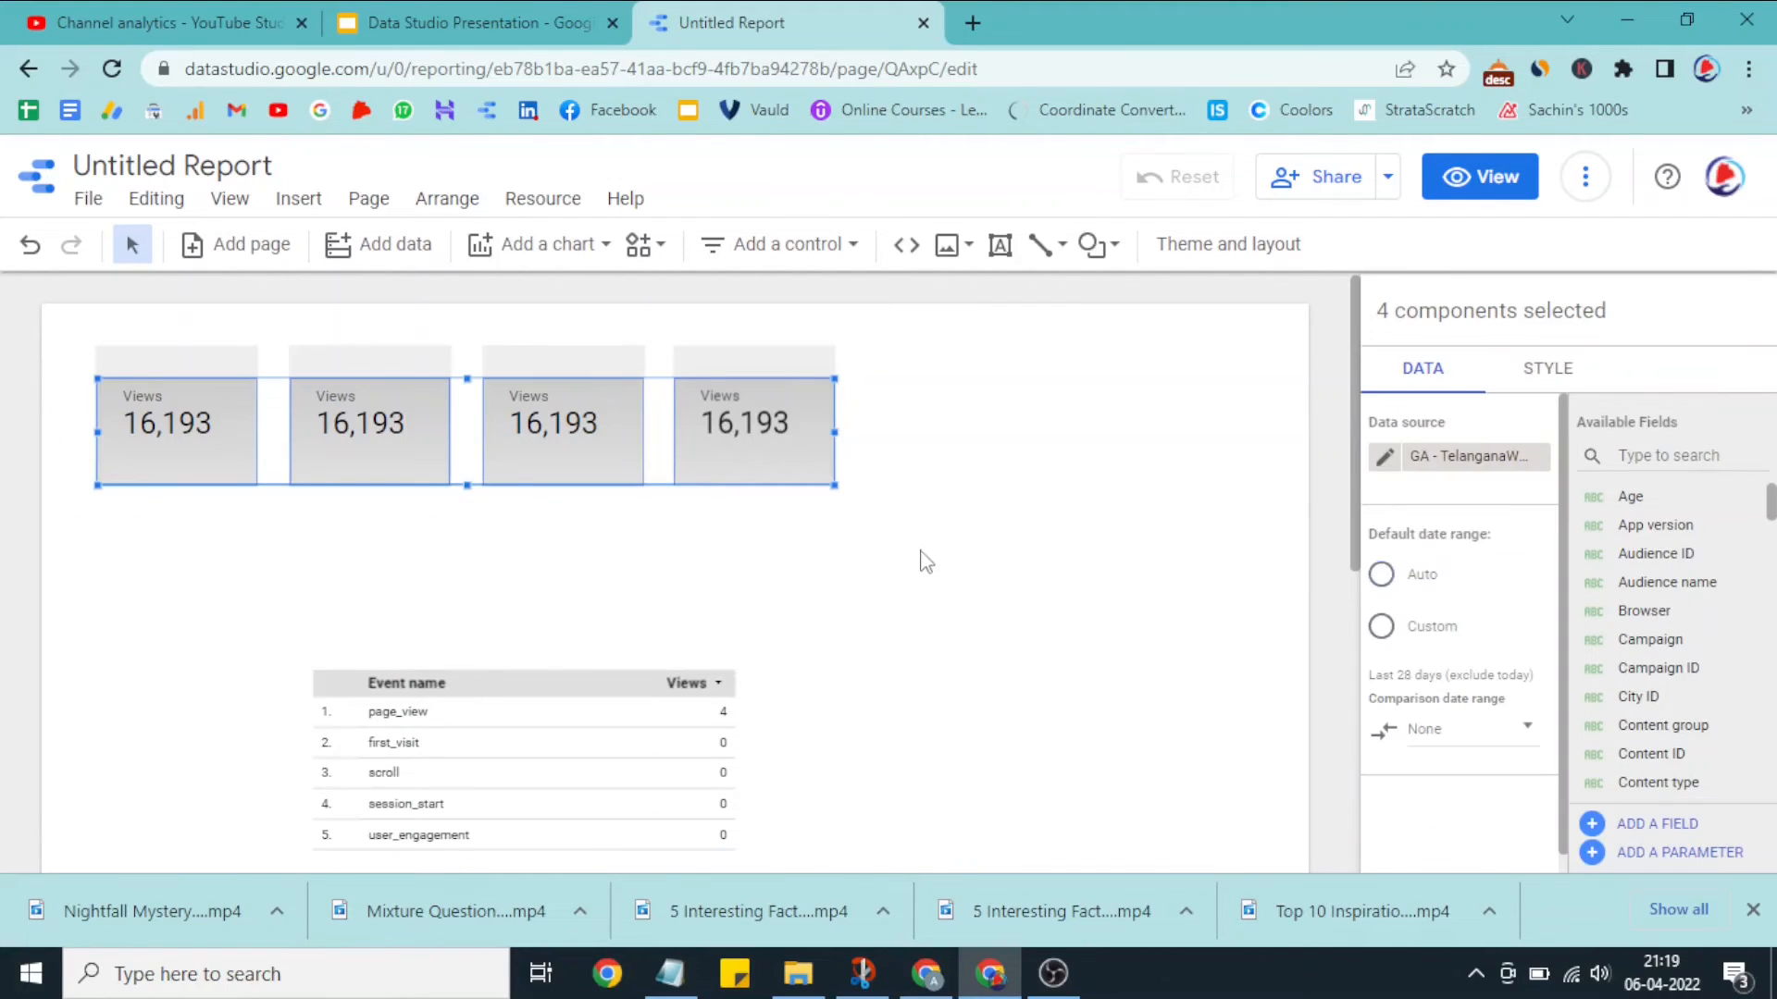
click(1002, 629)
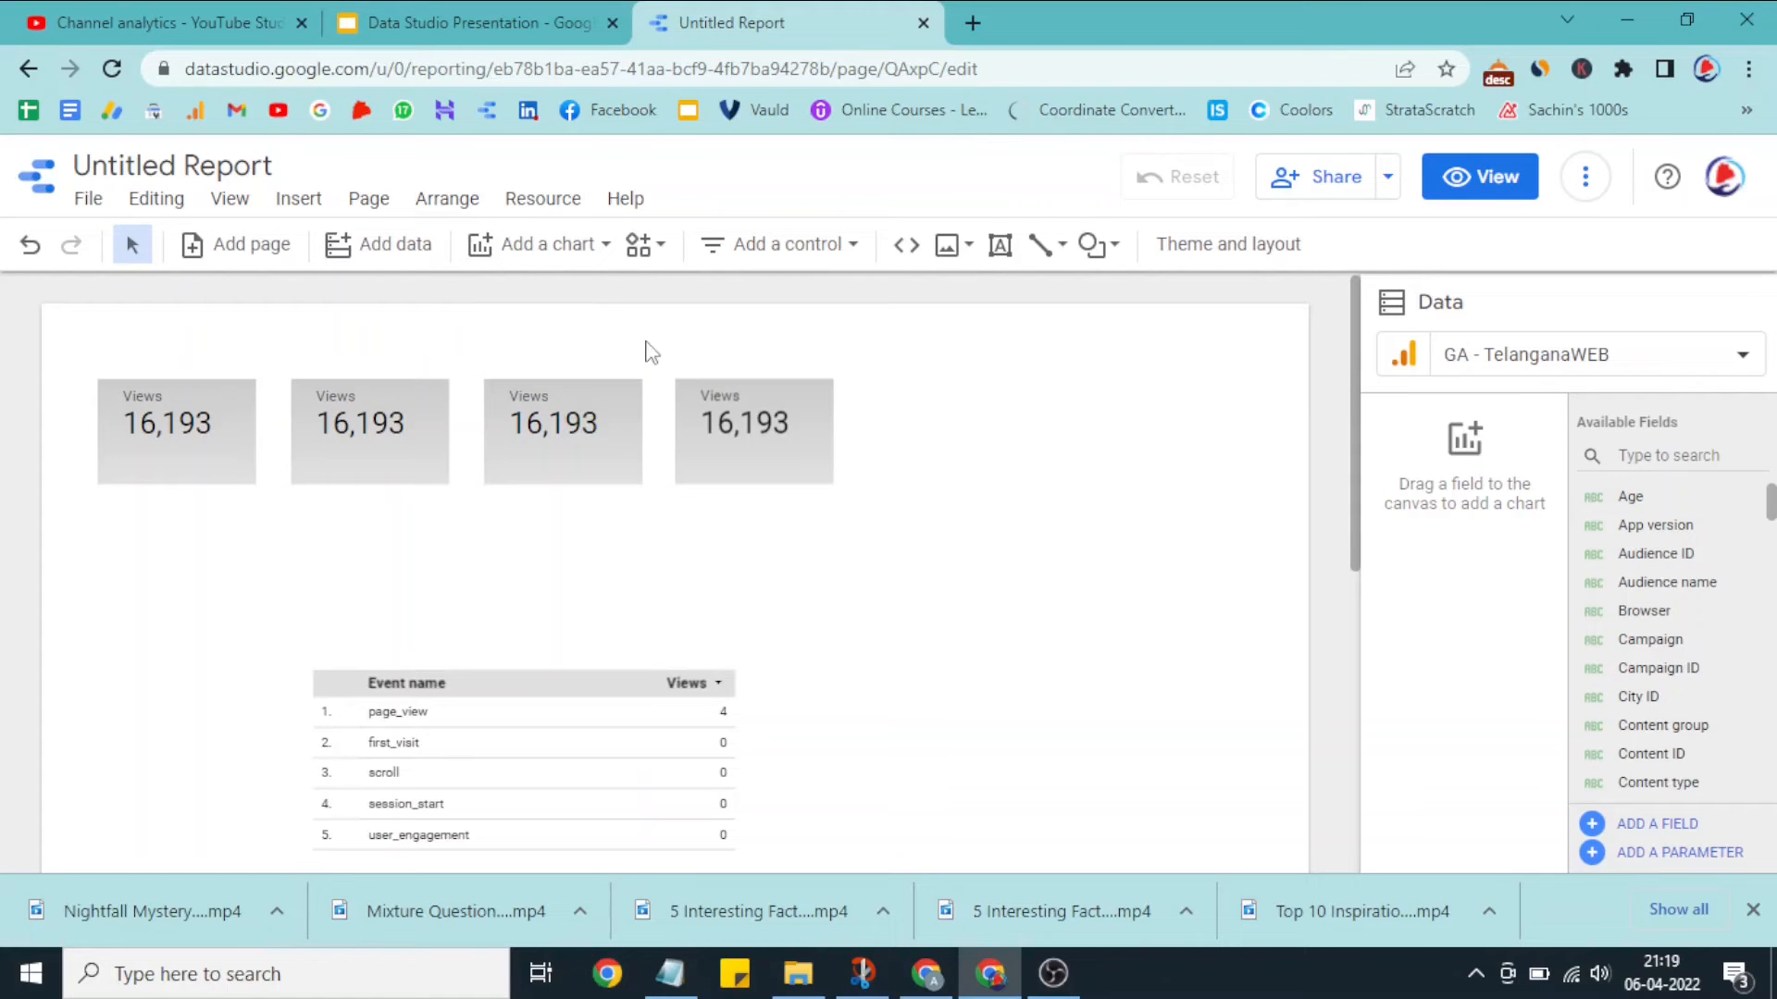
Step: Review the available chart types, community visualisations and report controls
click(585, 254)
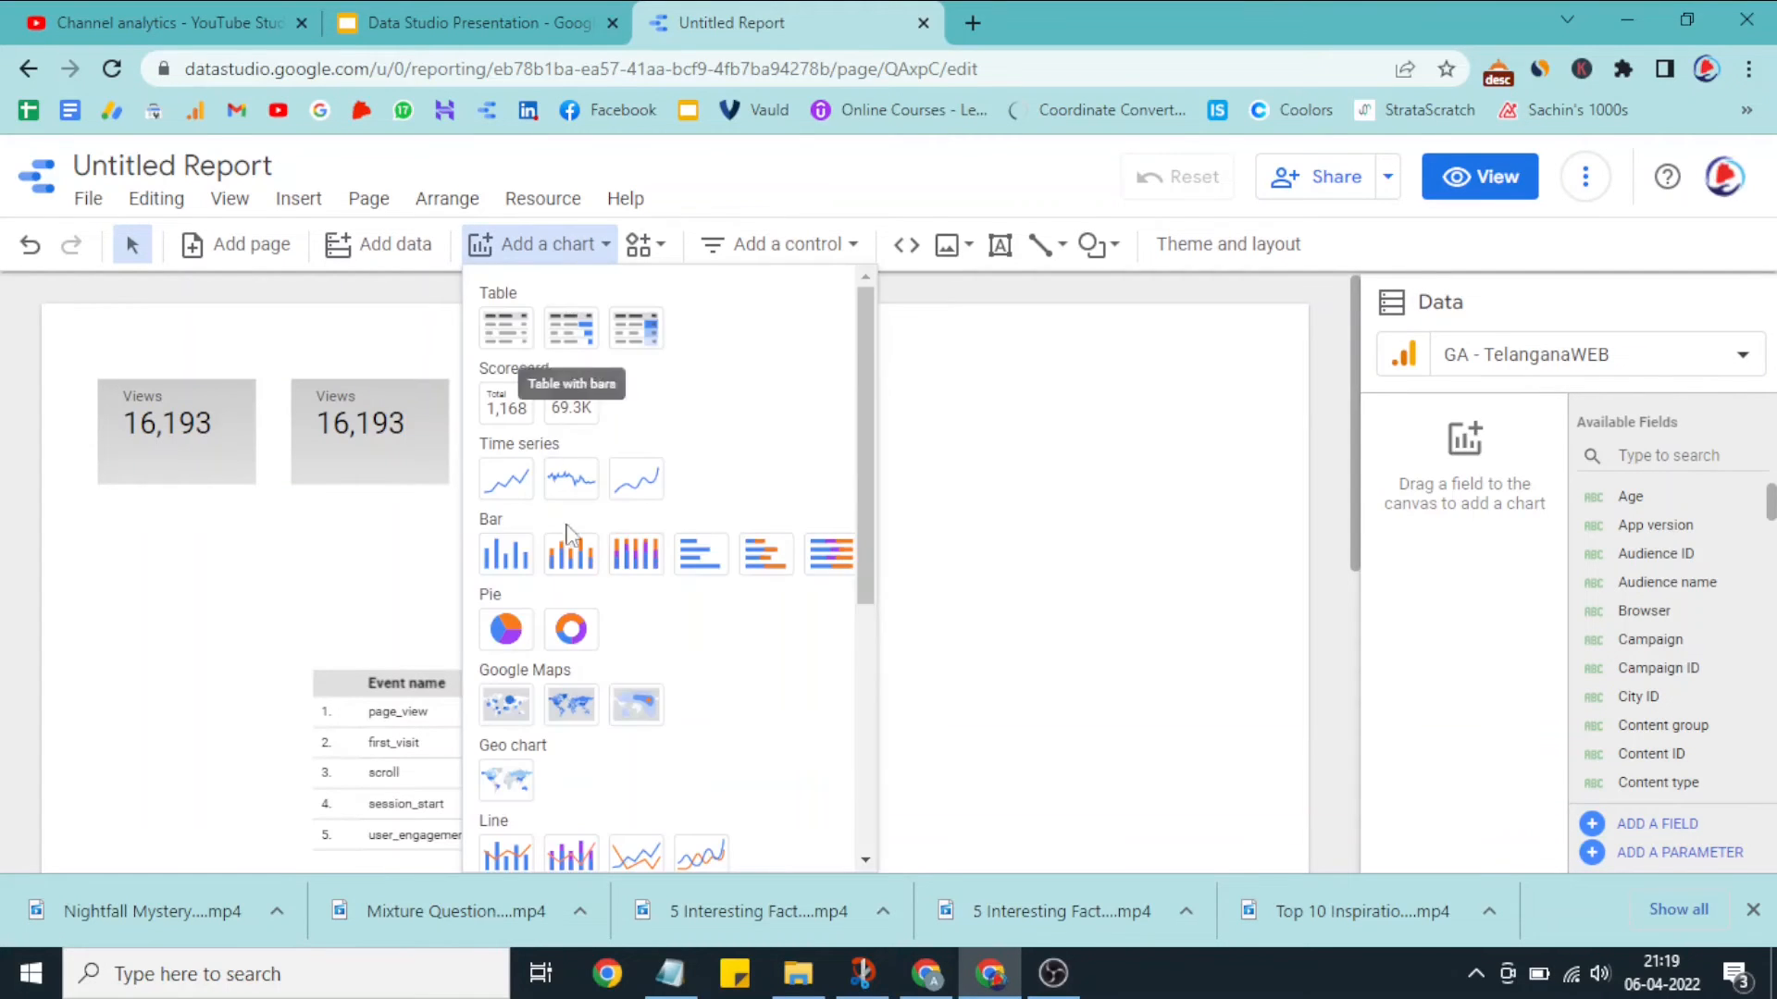
click(643, 246)
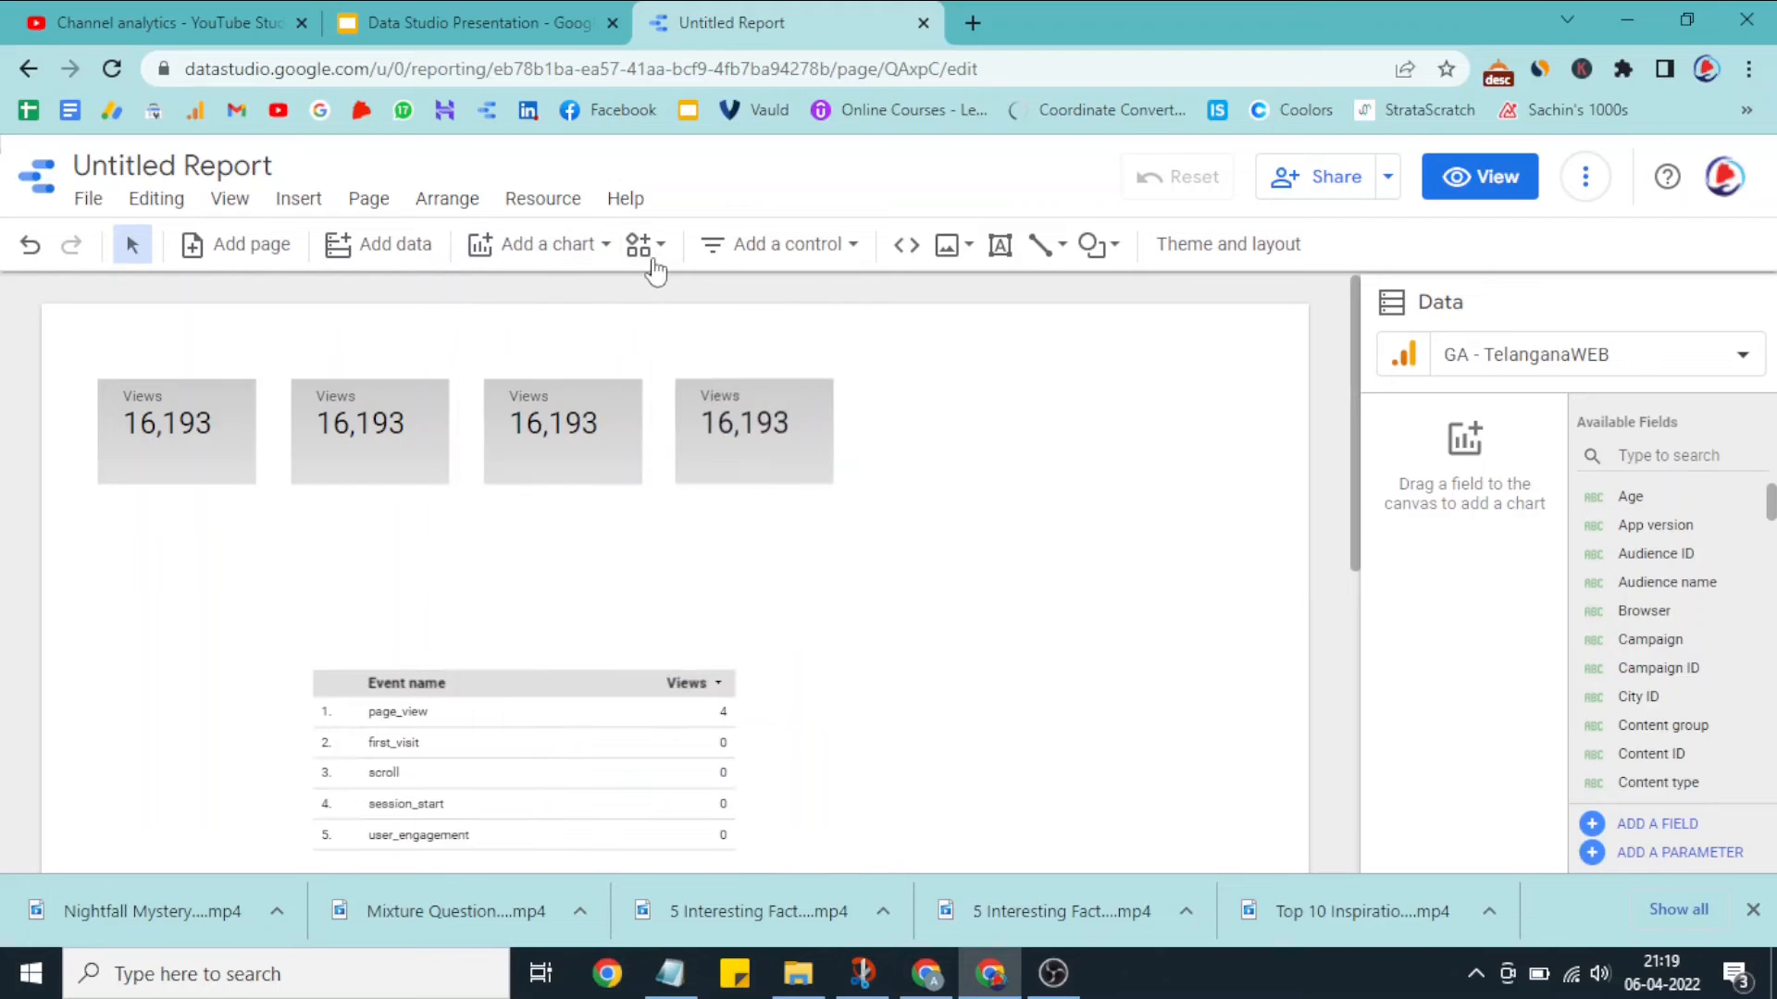
click(643, 246)
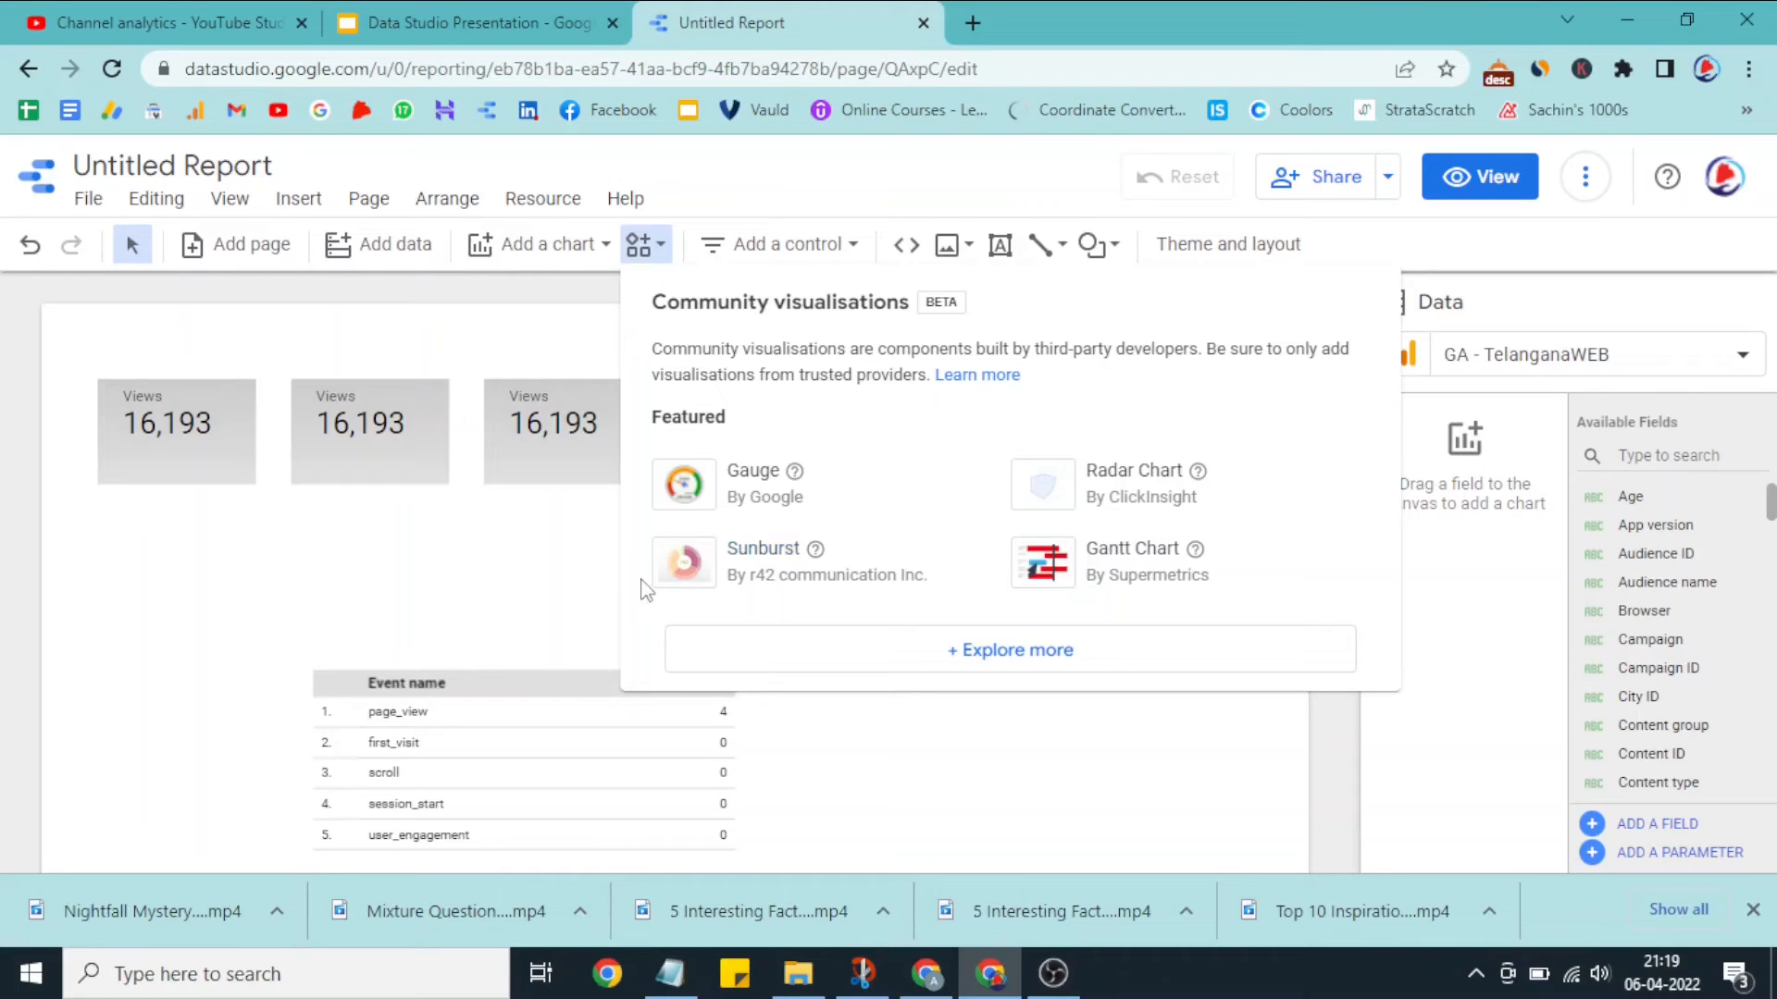
click(586, 578)
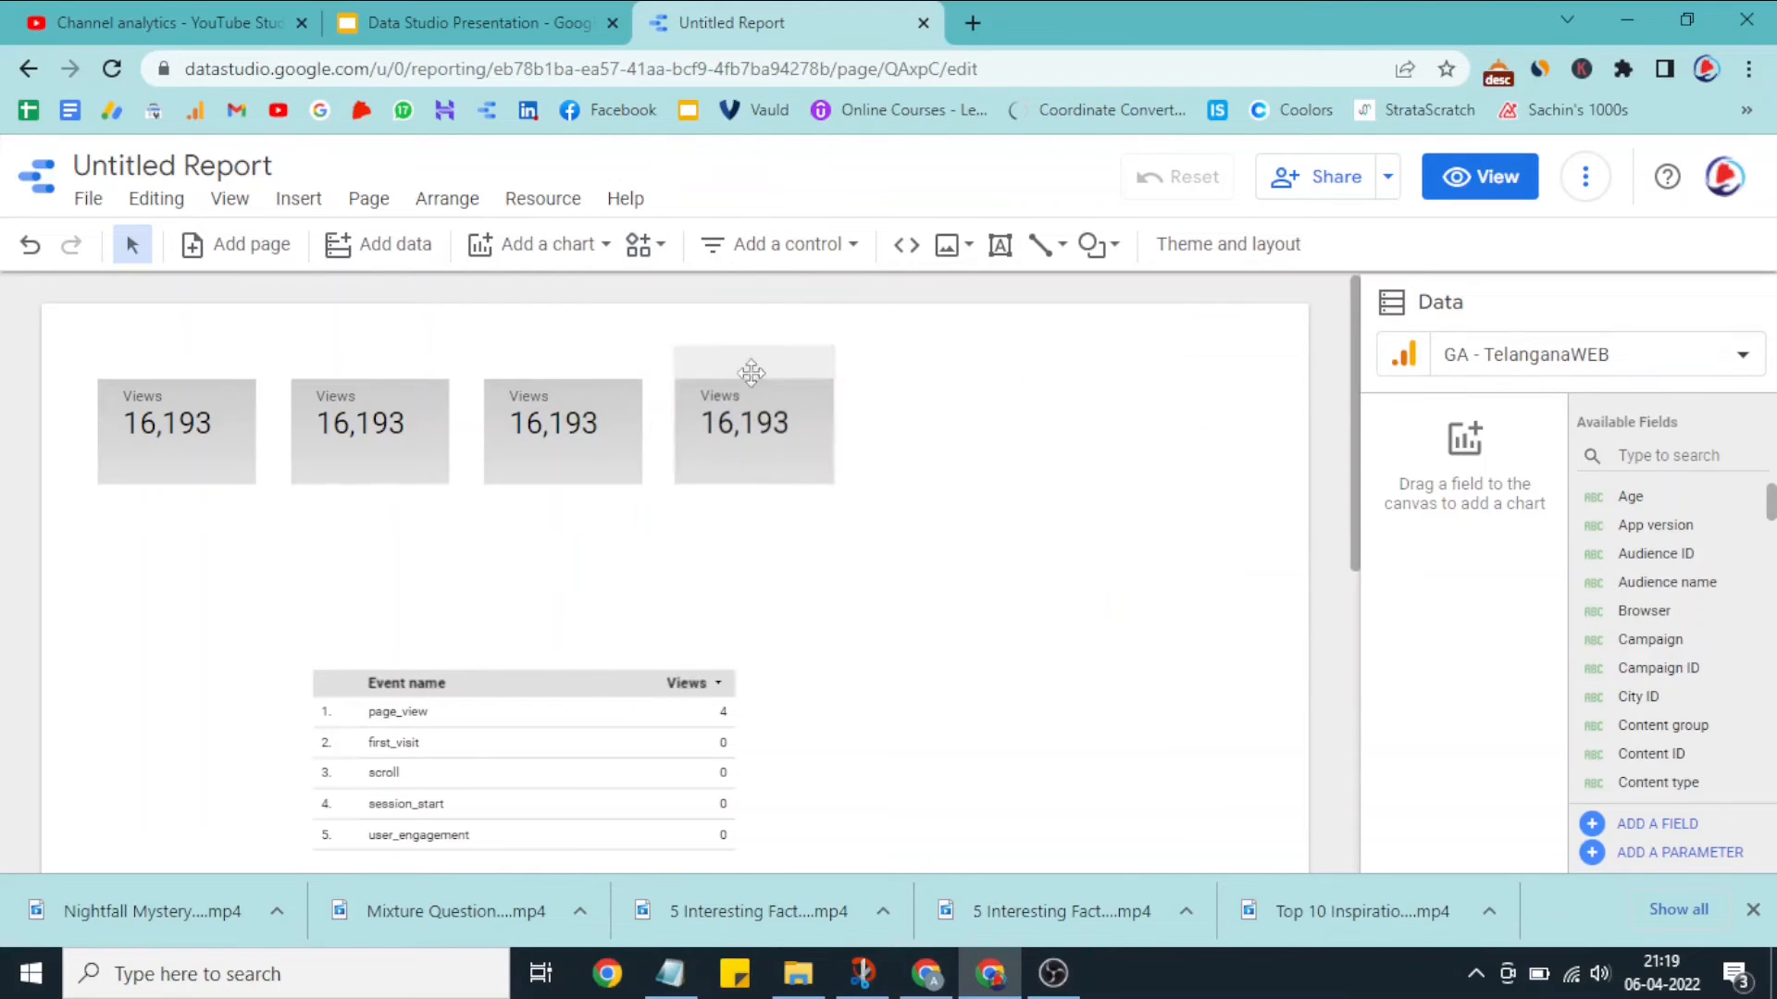
click(782, 244)
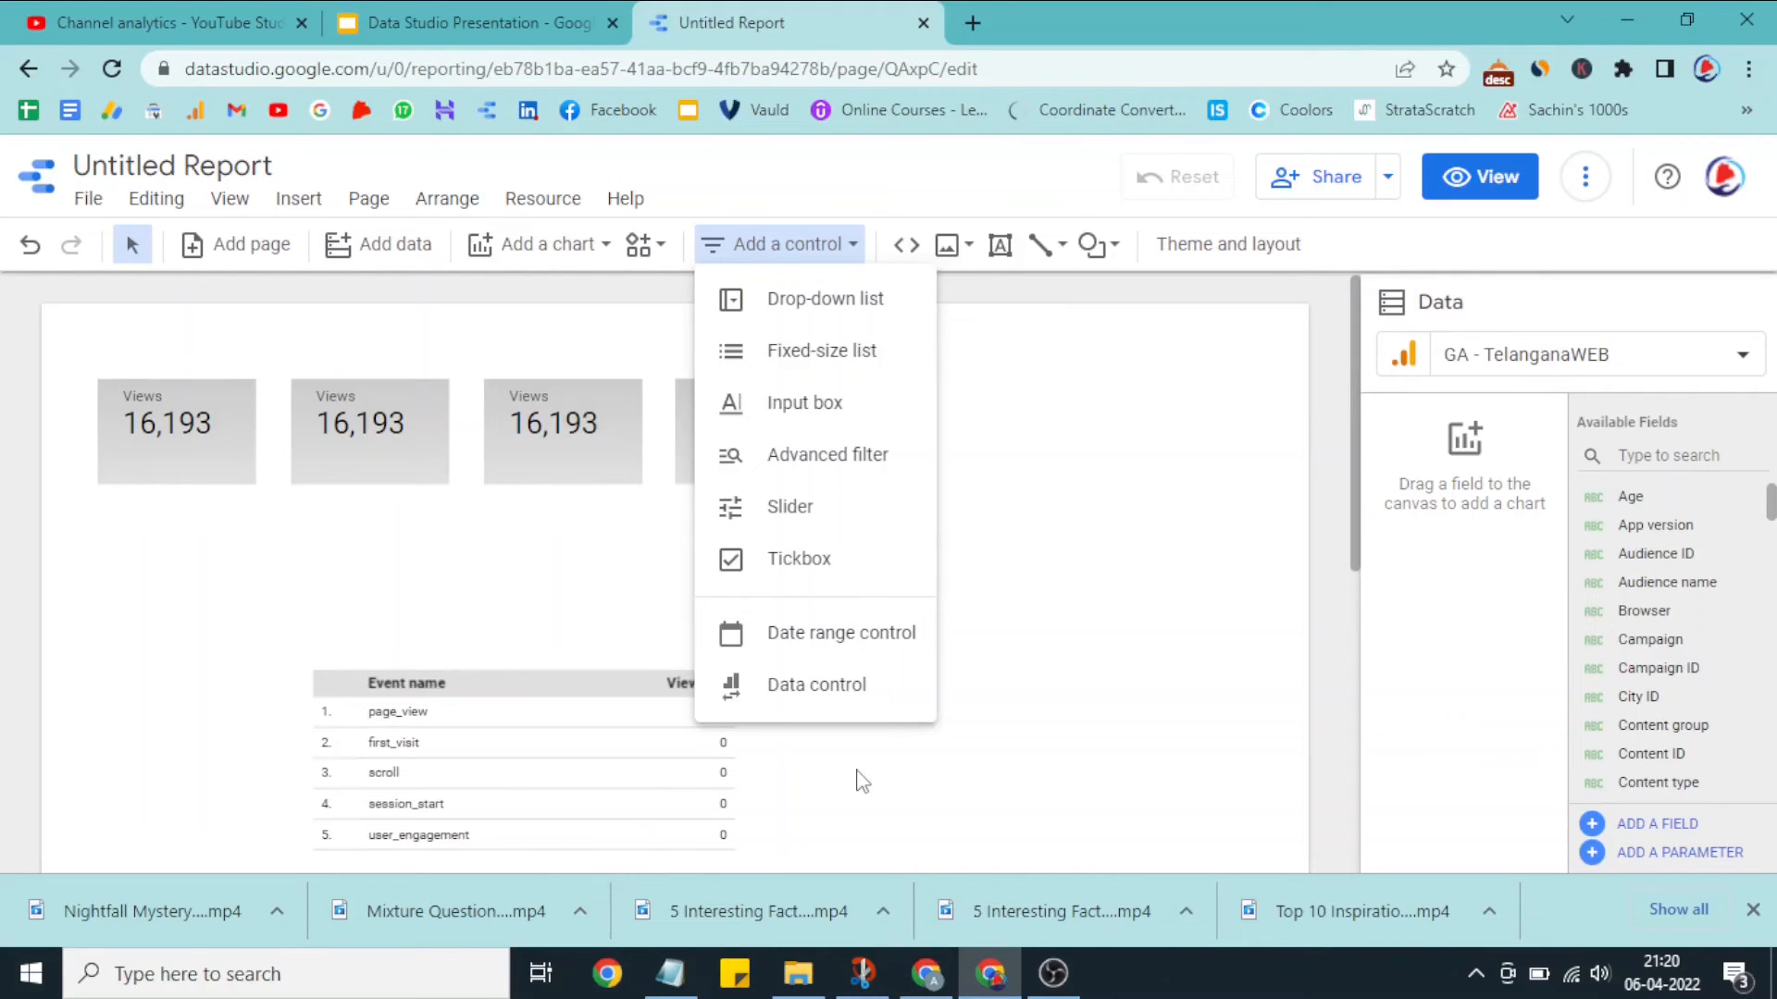
click(1017, 425)
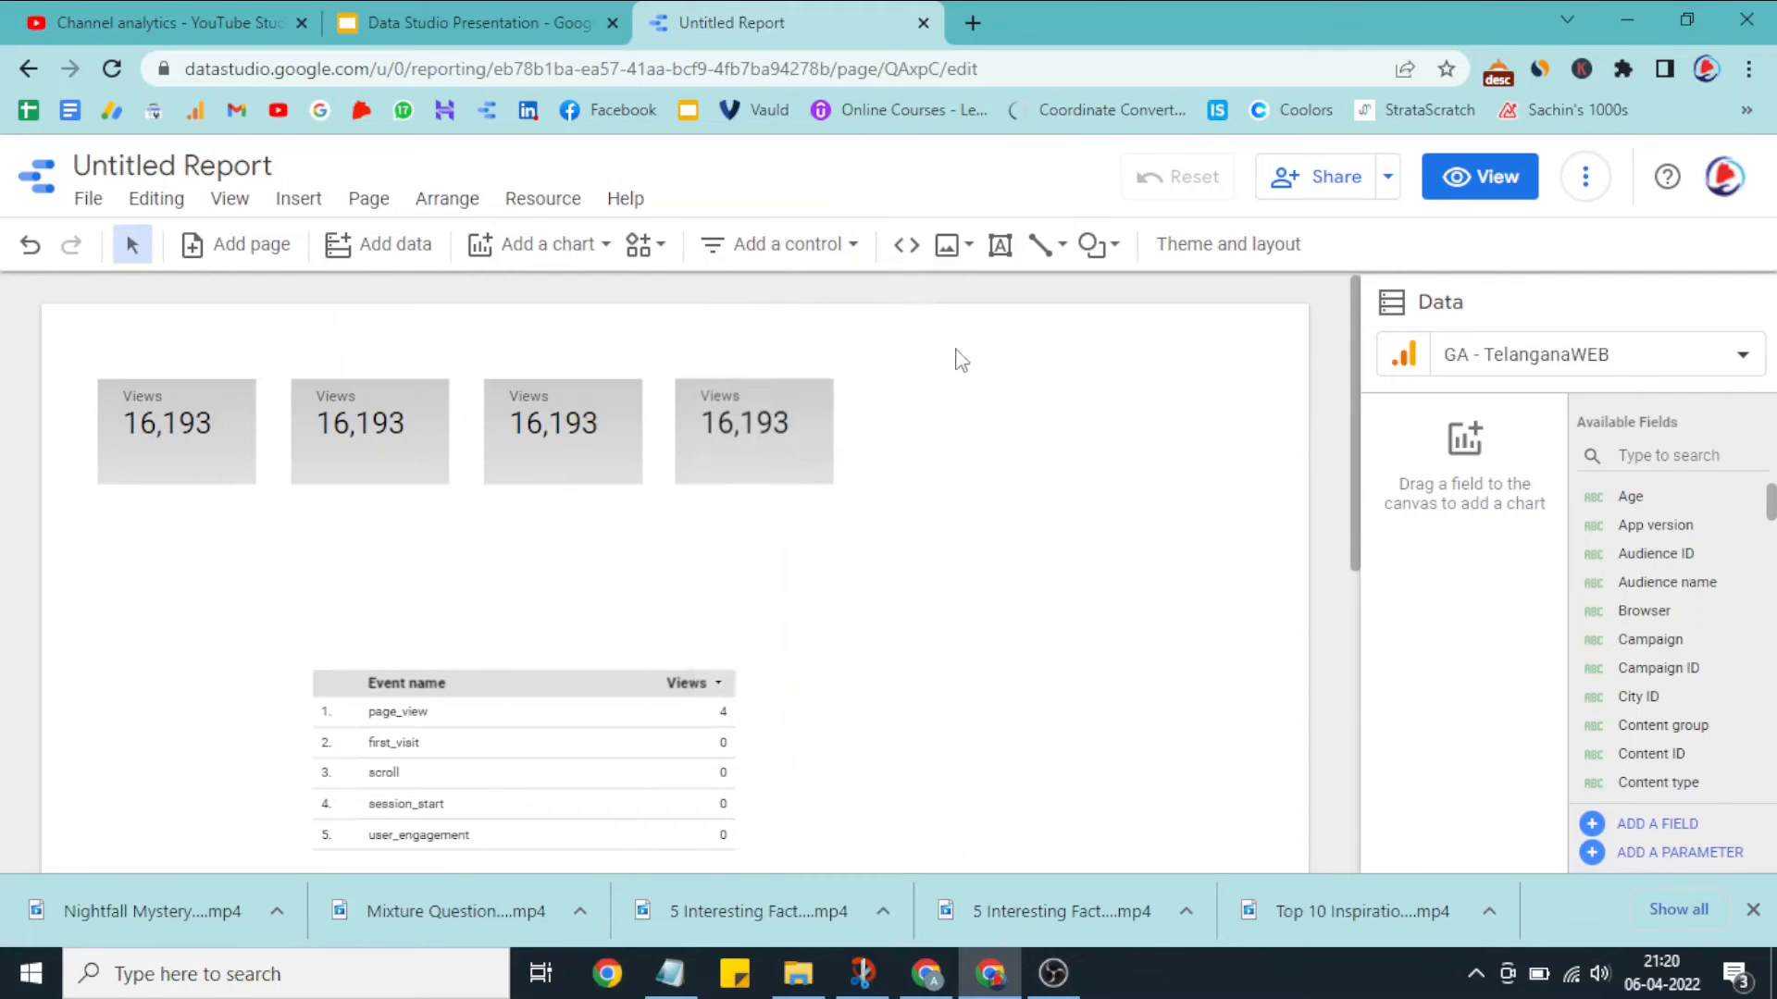
Step: Insert an image file from the computer and place it in the upper-right corner of the report page
click(946, 246)
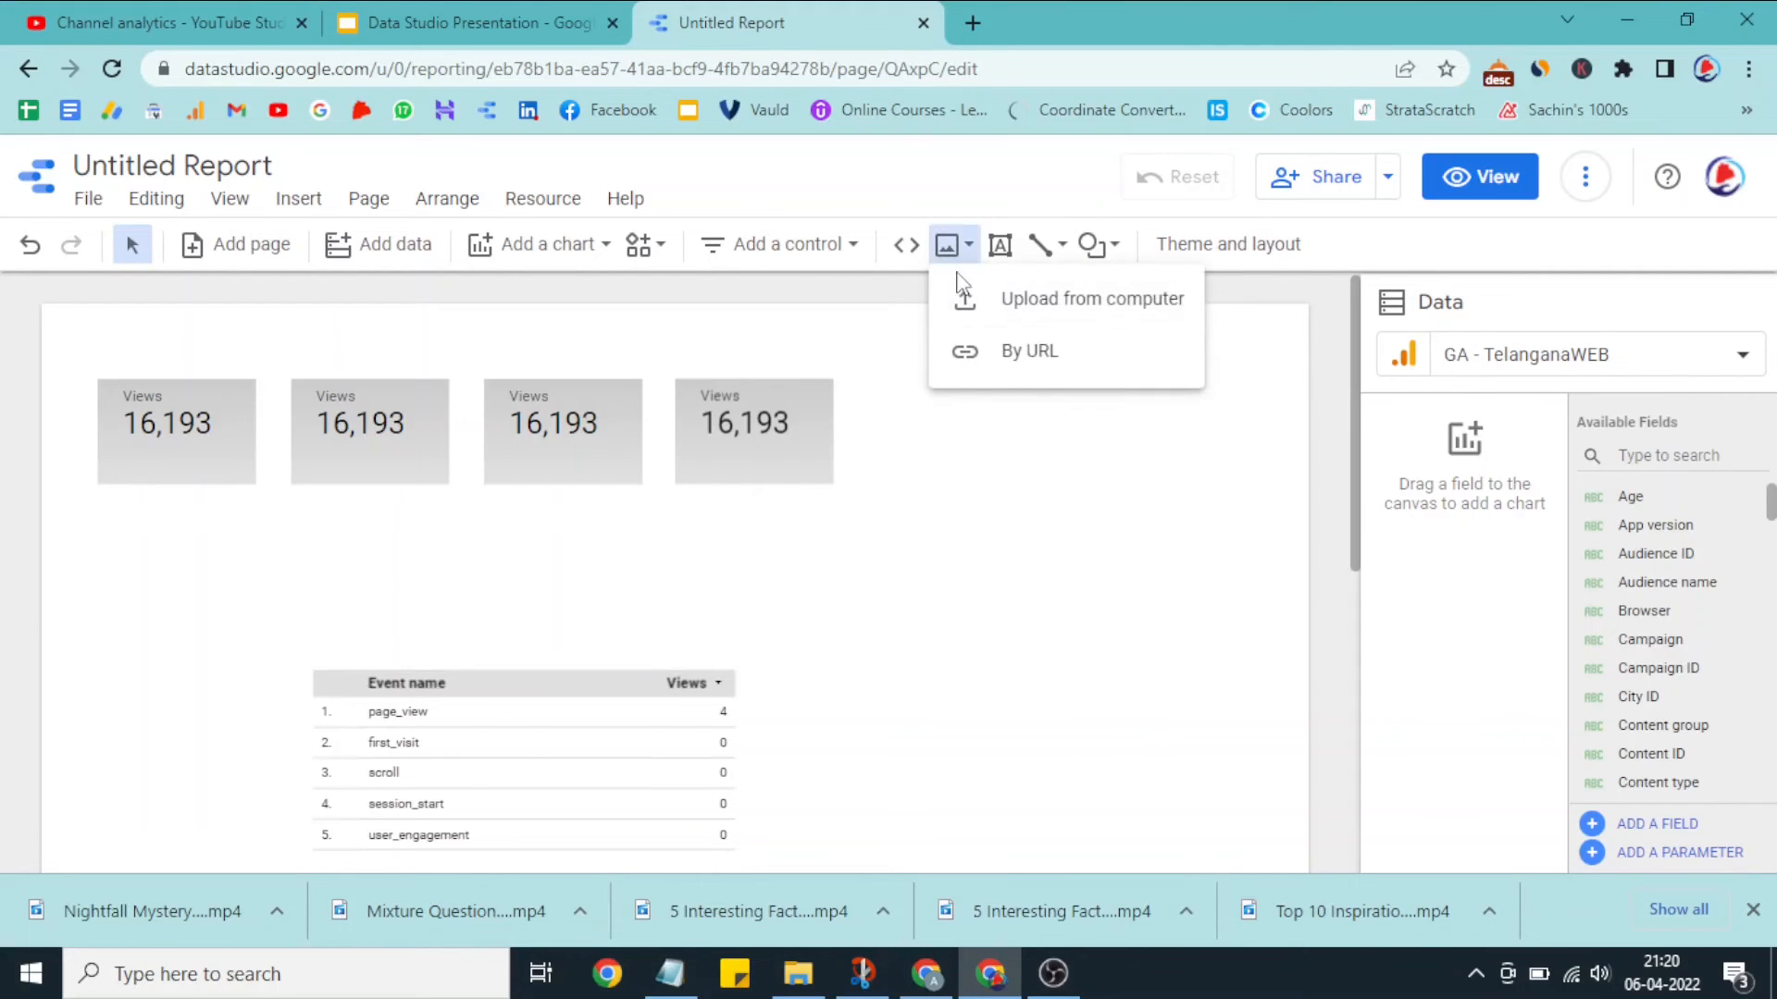
click(999, 319)
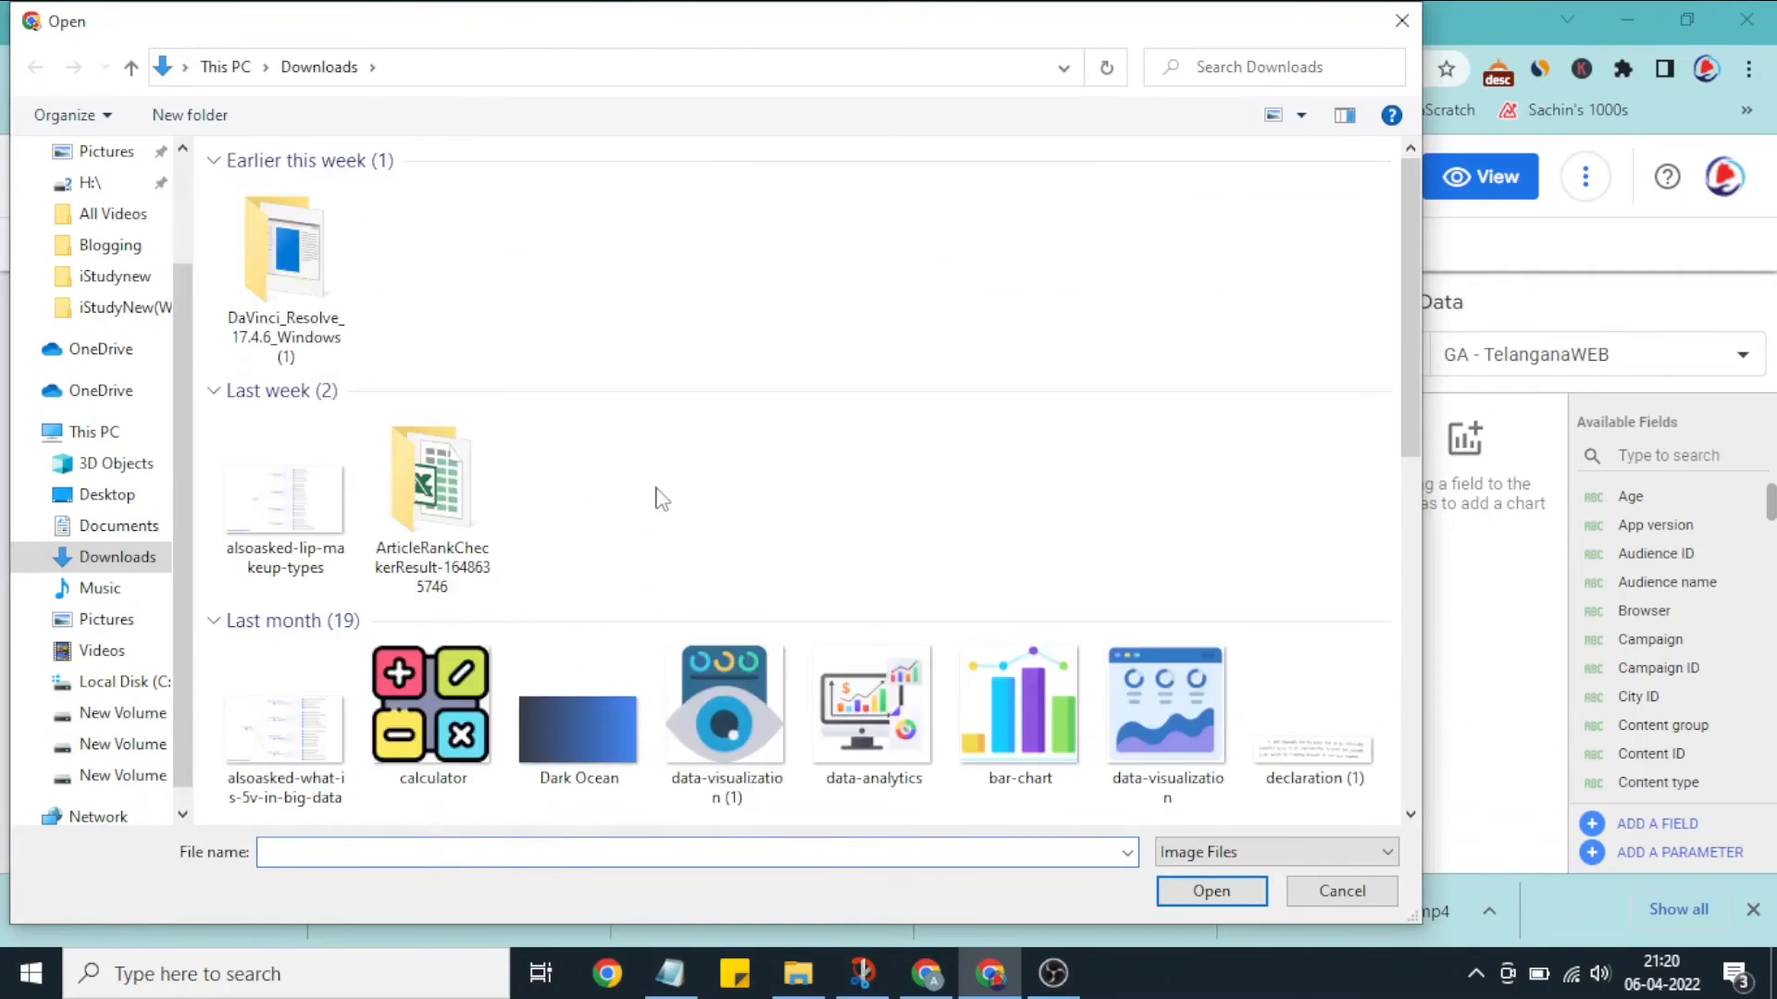
click(265, 276)
click(1194, 890)
drag(724, 588, 1145, 429)
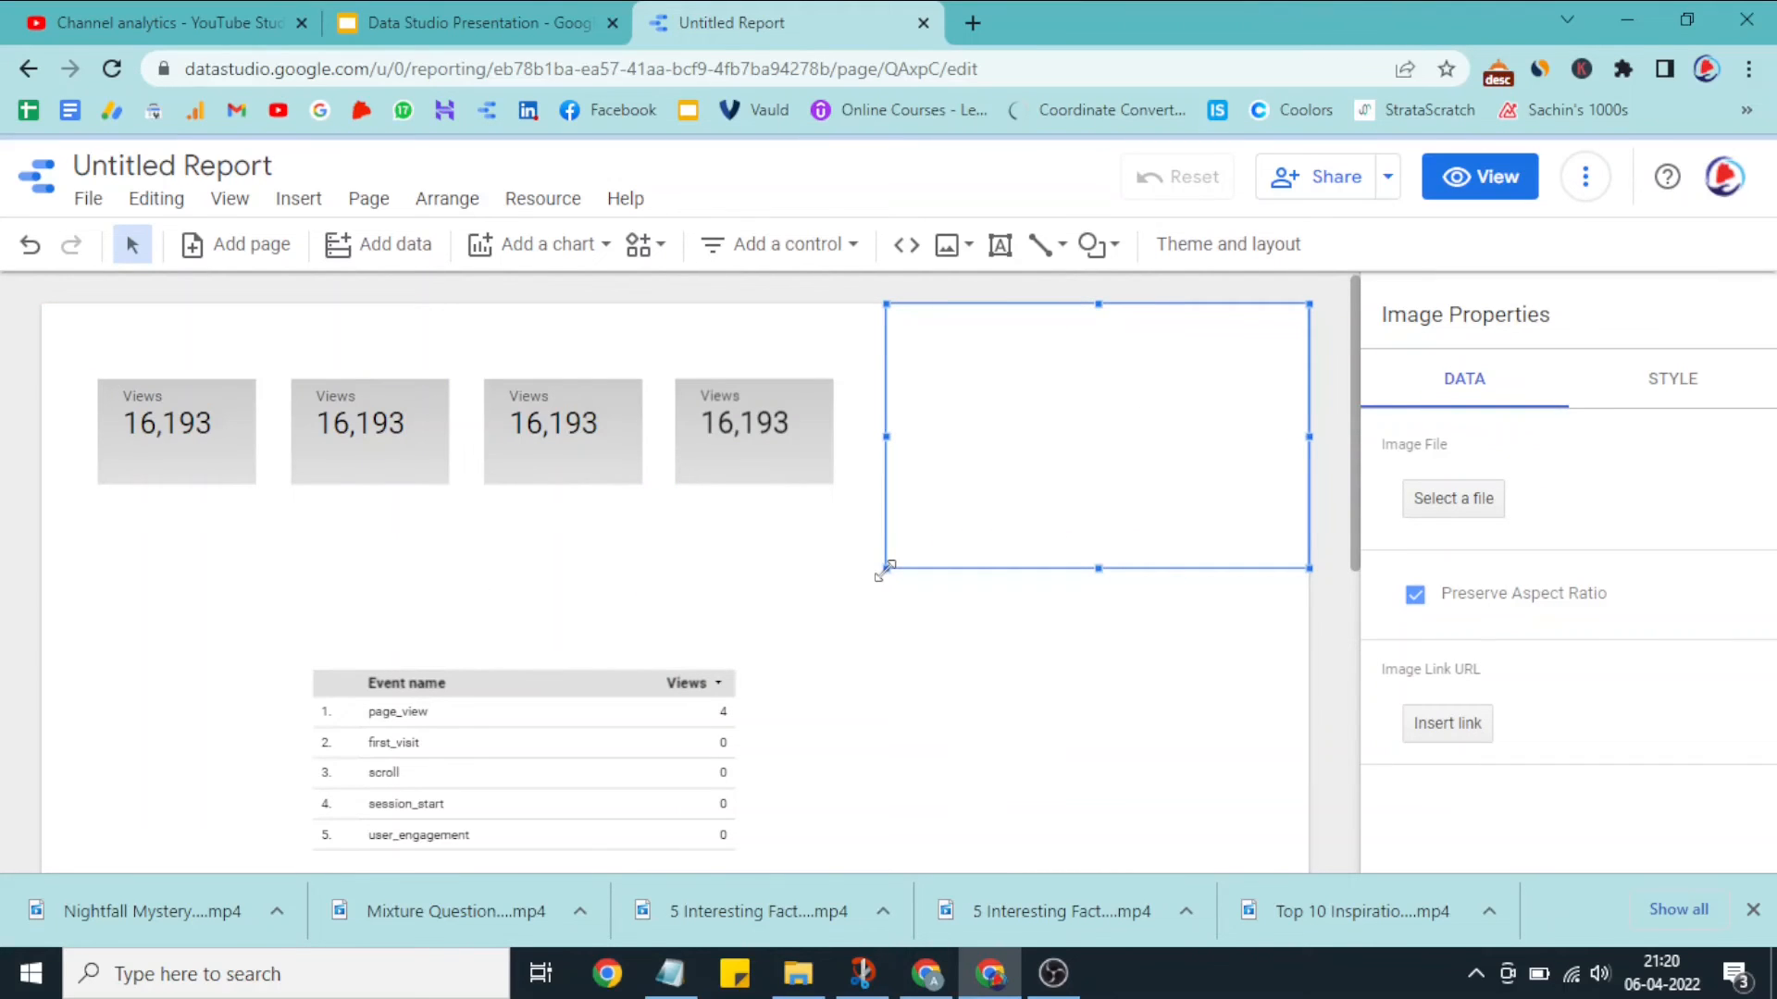
click(1138, 430)
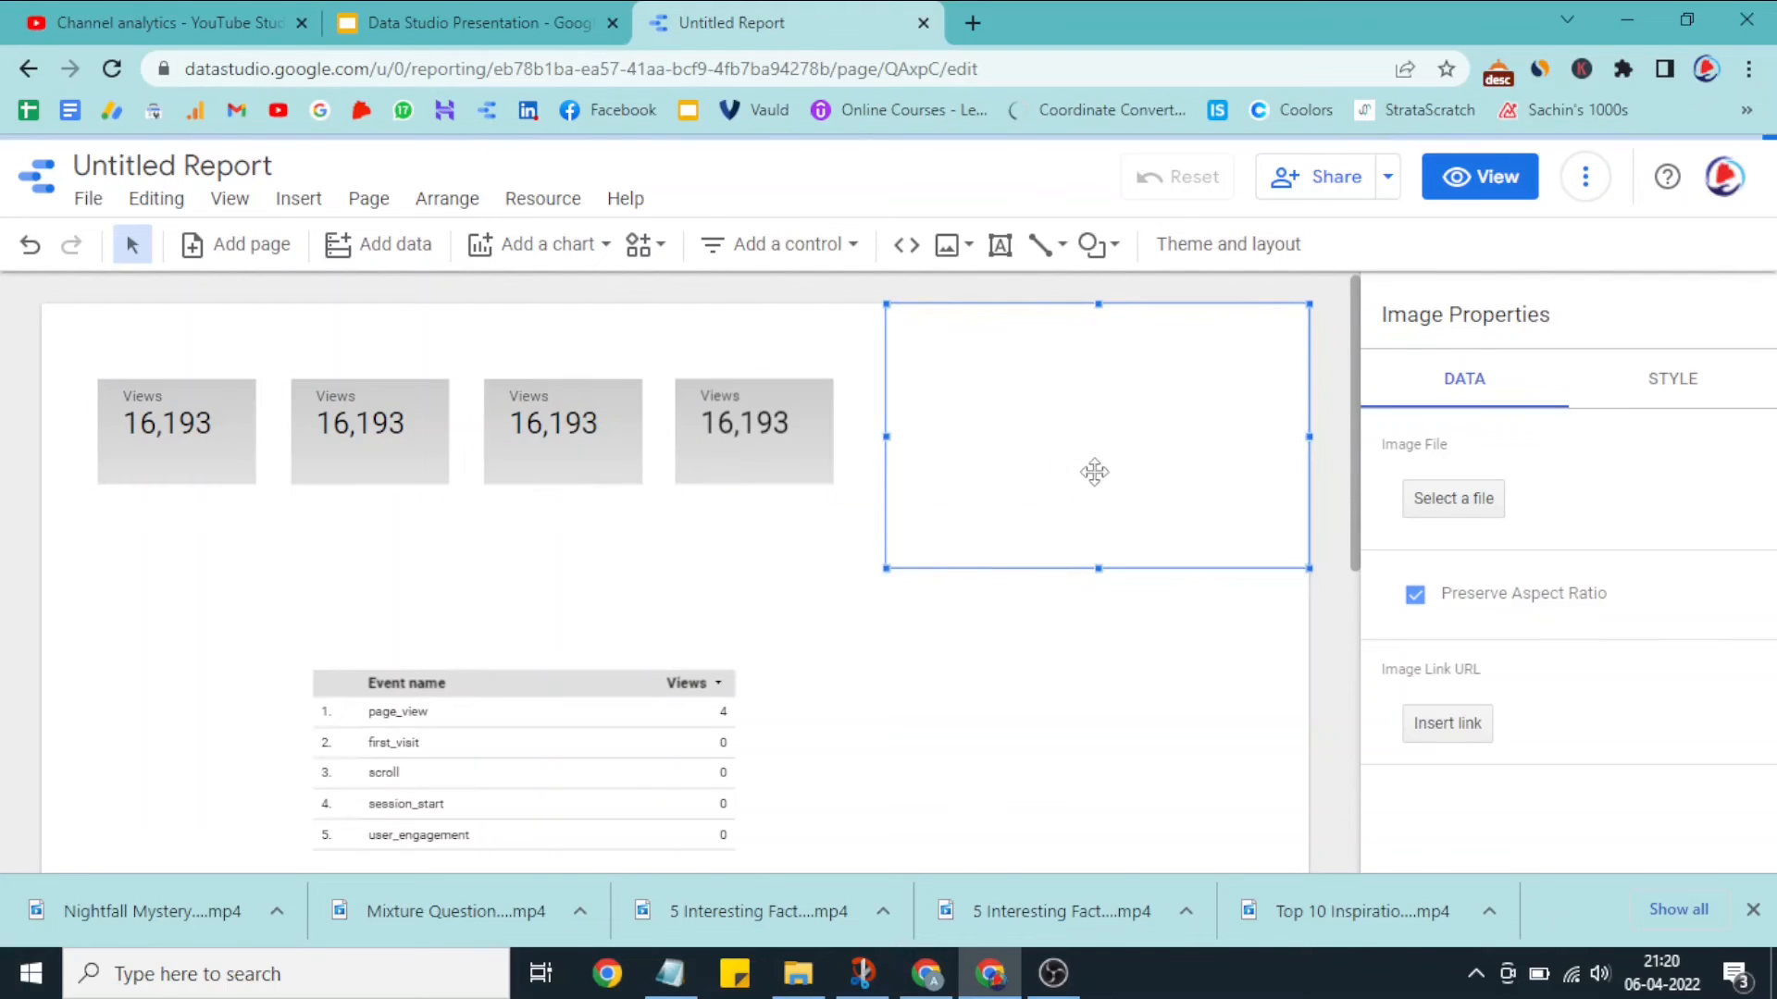
click(974, 653)
Step: Add a text box reading "Total Traffic" beside the table, in the lower-right part of the page
click(999, 245)
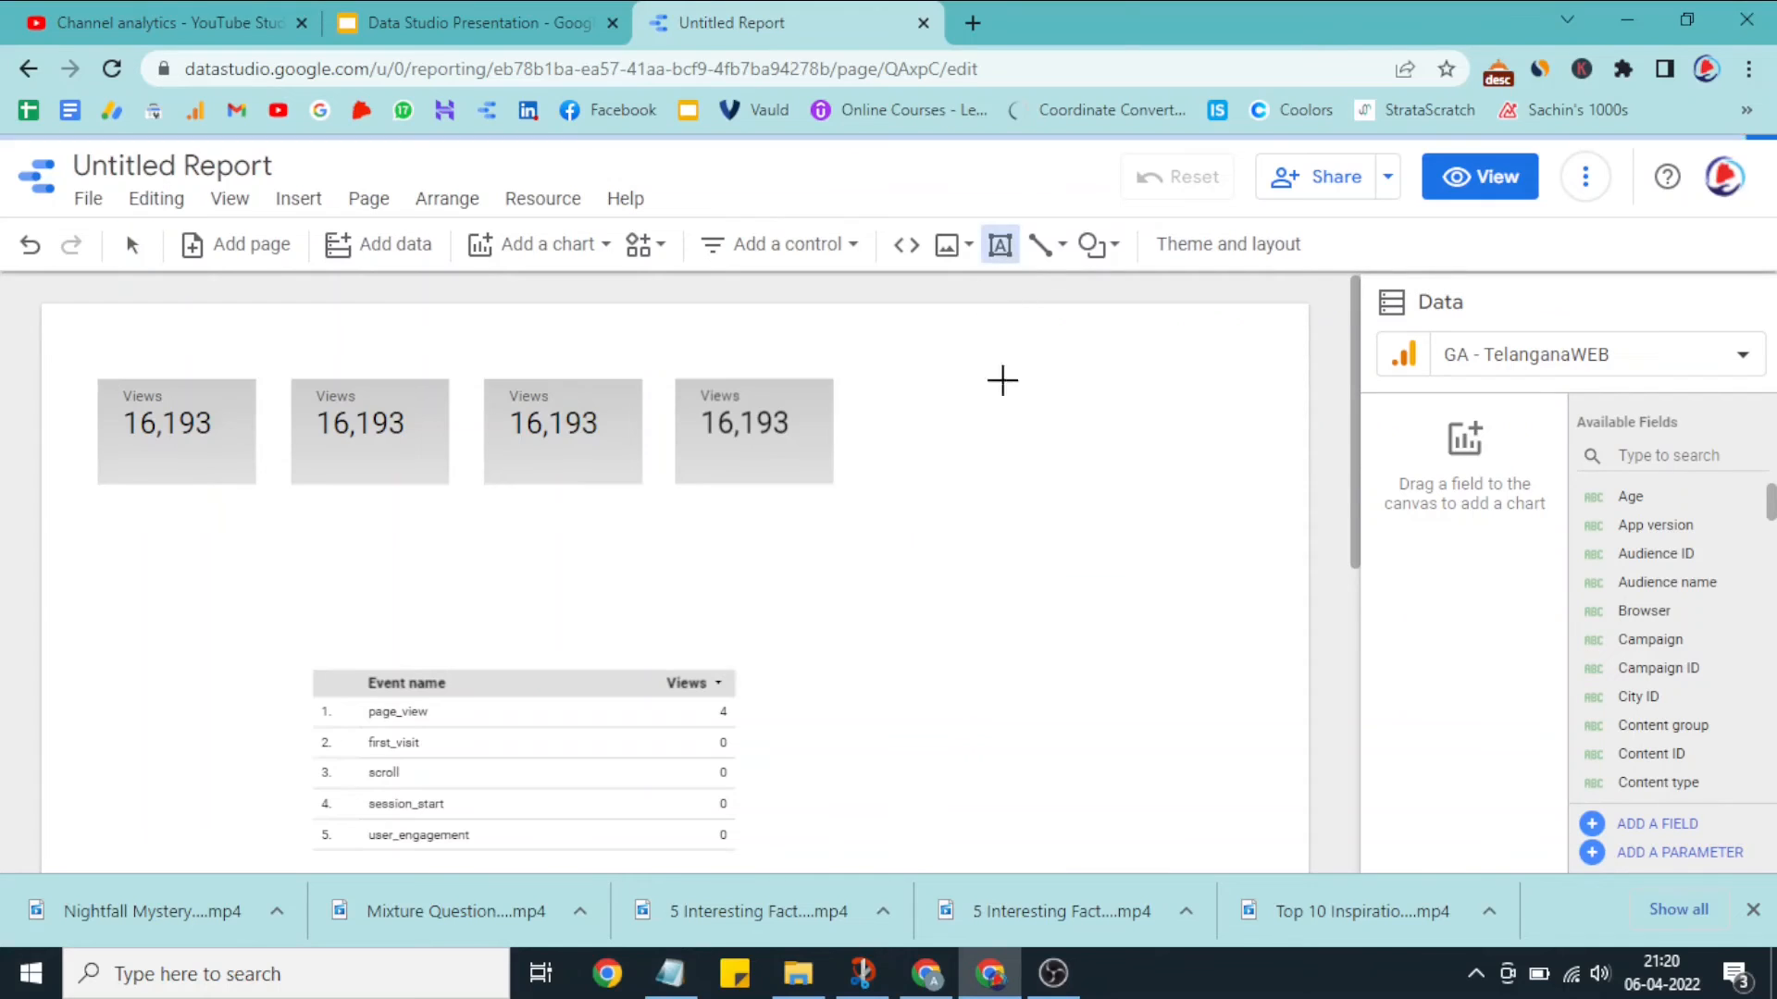
drag(889, 635, 1135, 706)
text(DFGFGFGF)
double_click(942, 648)
text(Total Traffic)
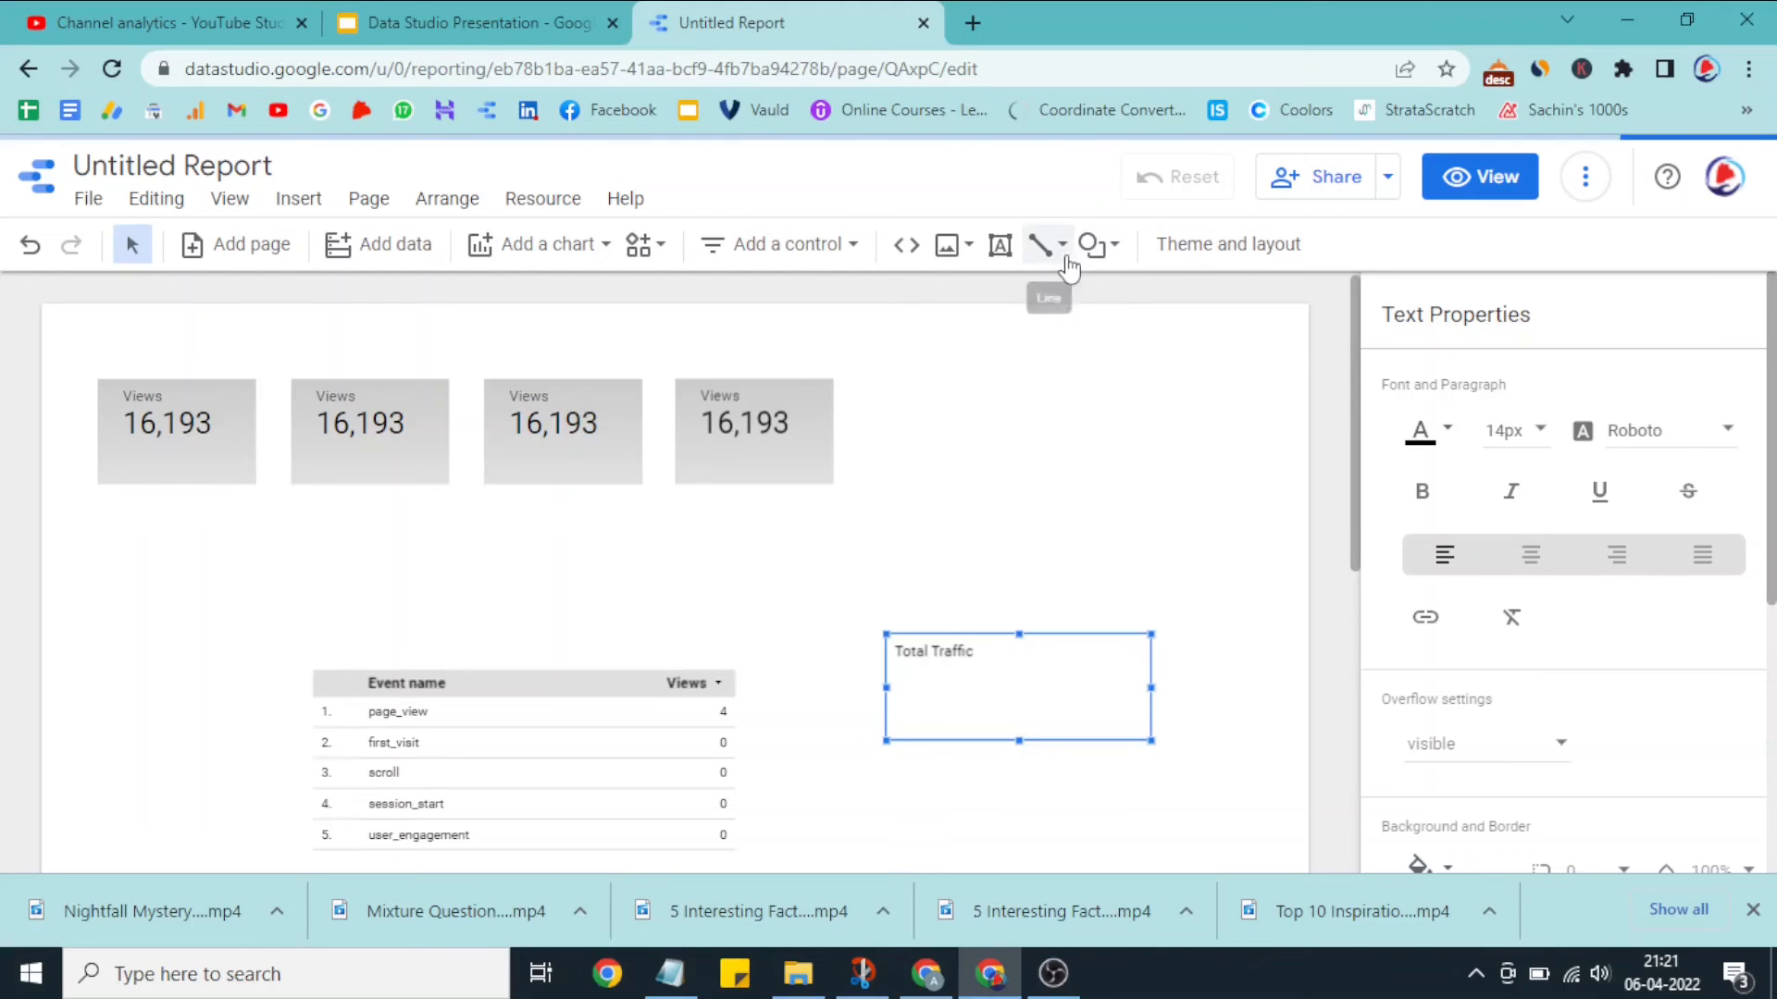
Step: Examine the second scorecard's data settings, including metric, default date range, comparison date range and filter
click(396, 398)
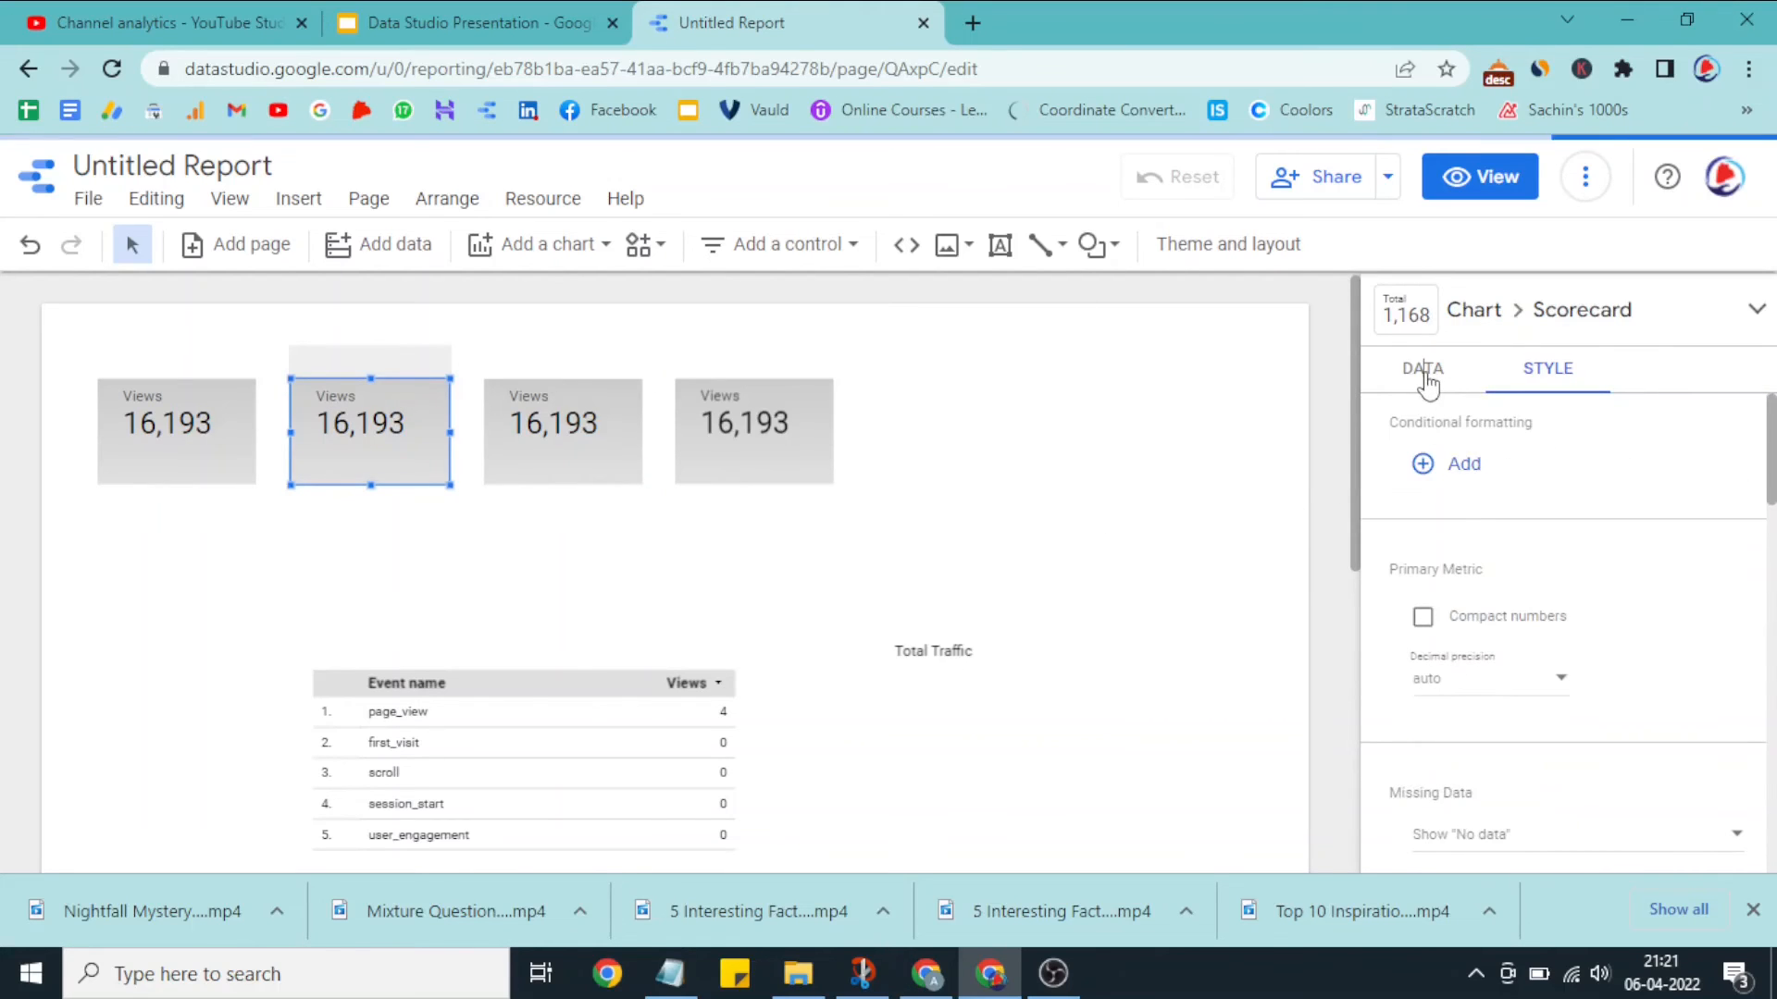
click(1423, 371)
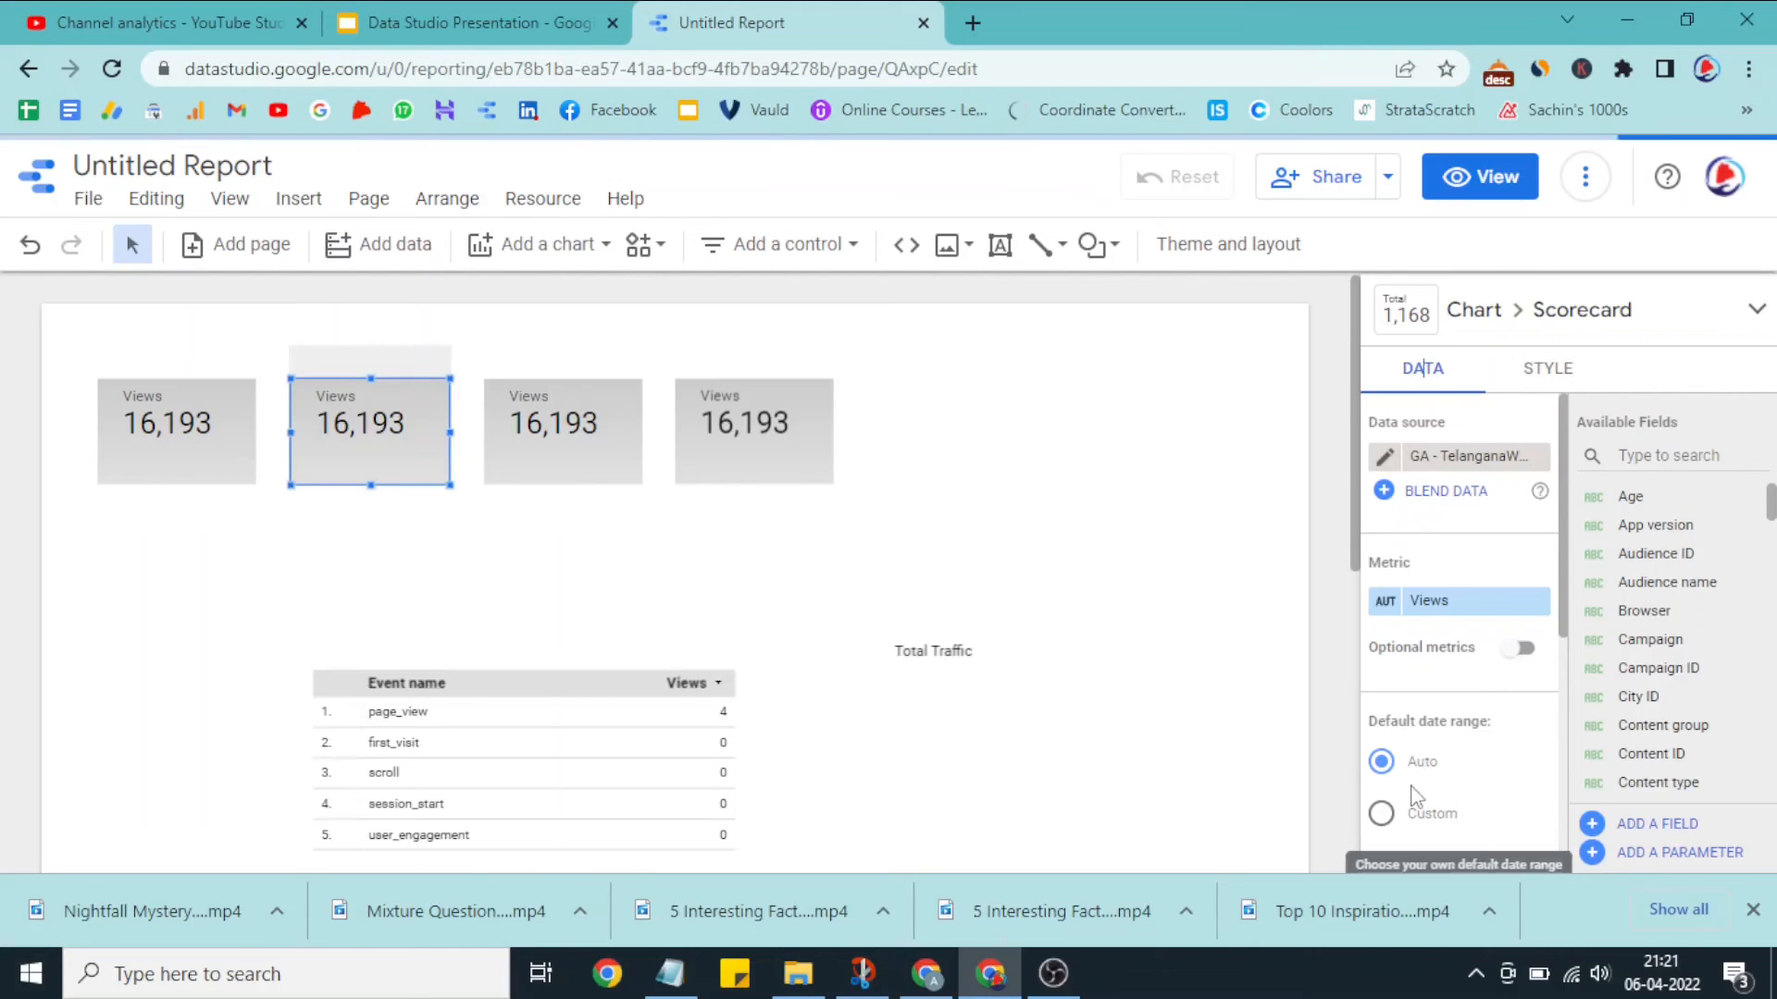
scroll(1481, 694, down, 3)
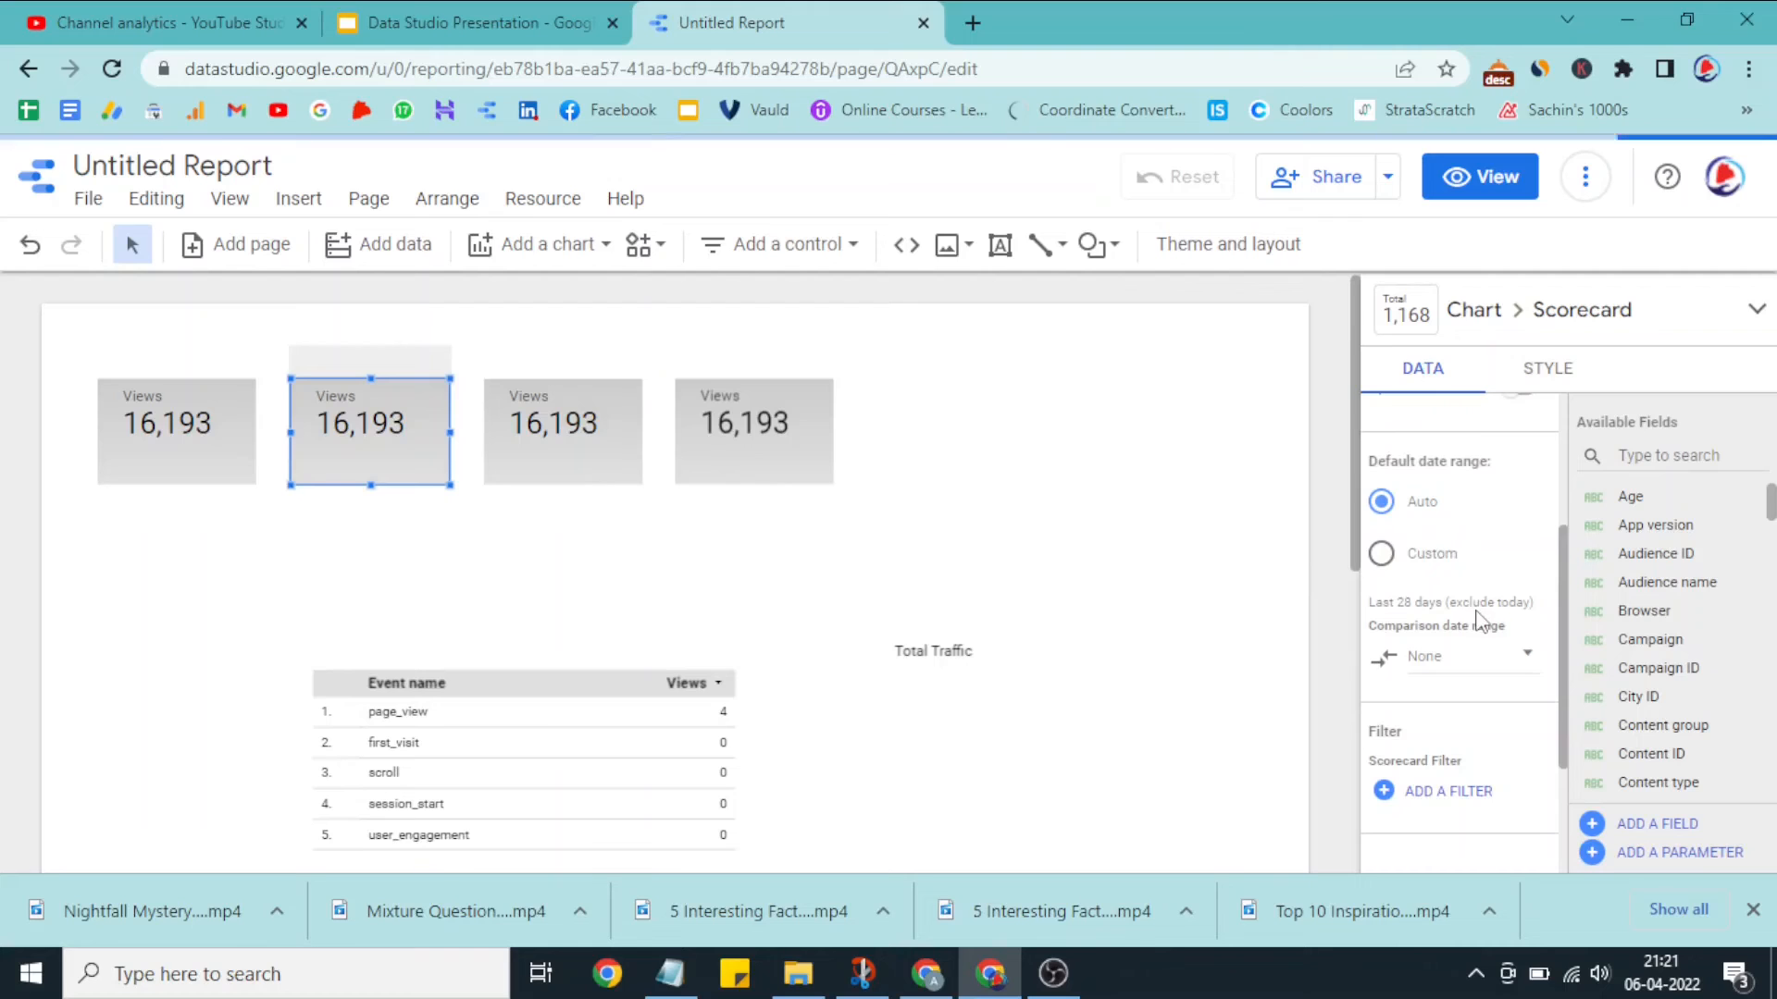
scroll(1478, 620, down, 2)
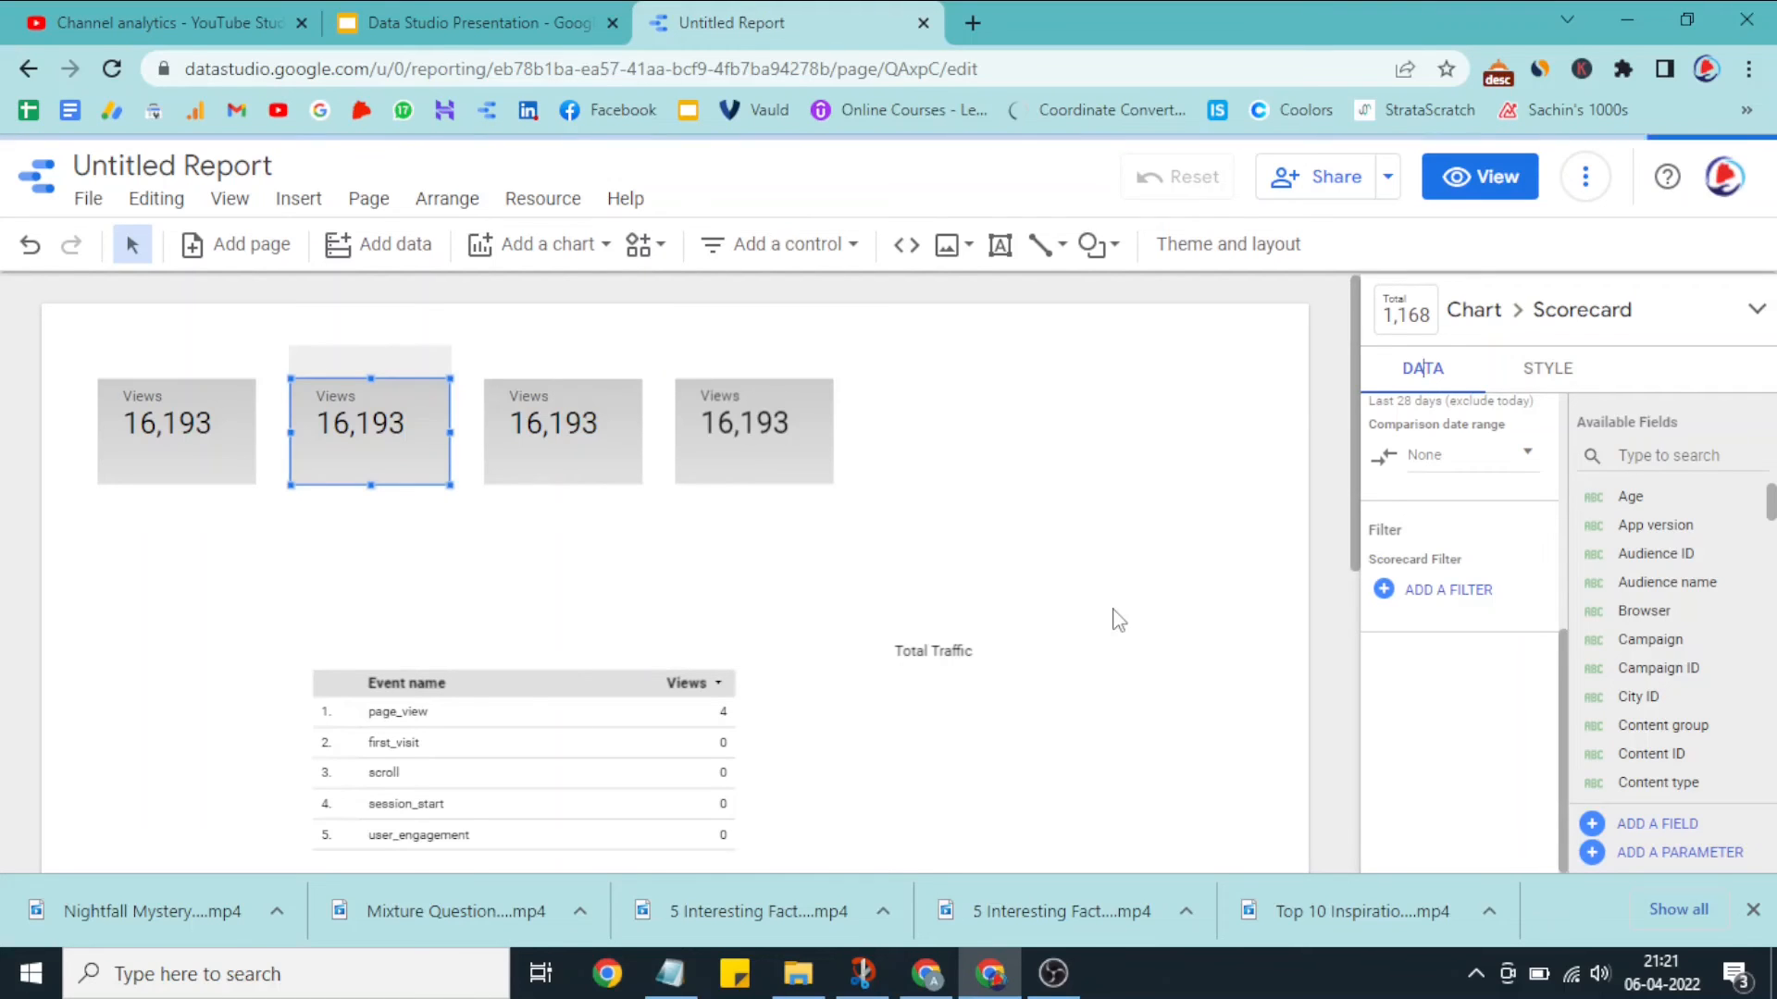
scroll(1116, 620, down, 3)
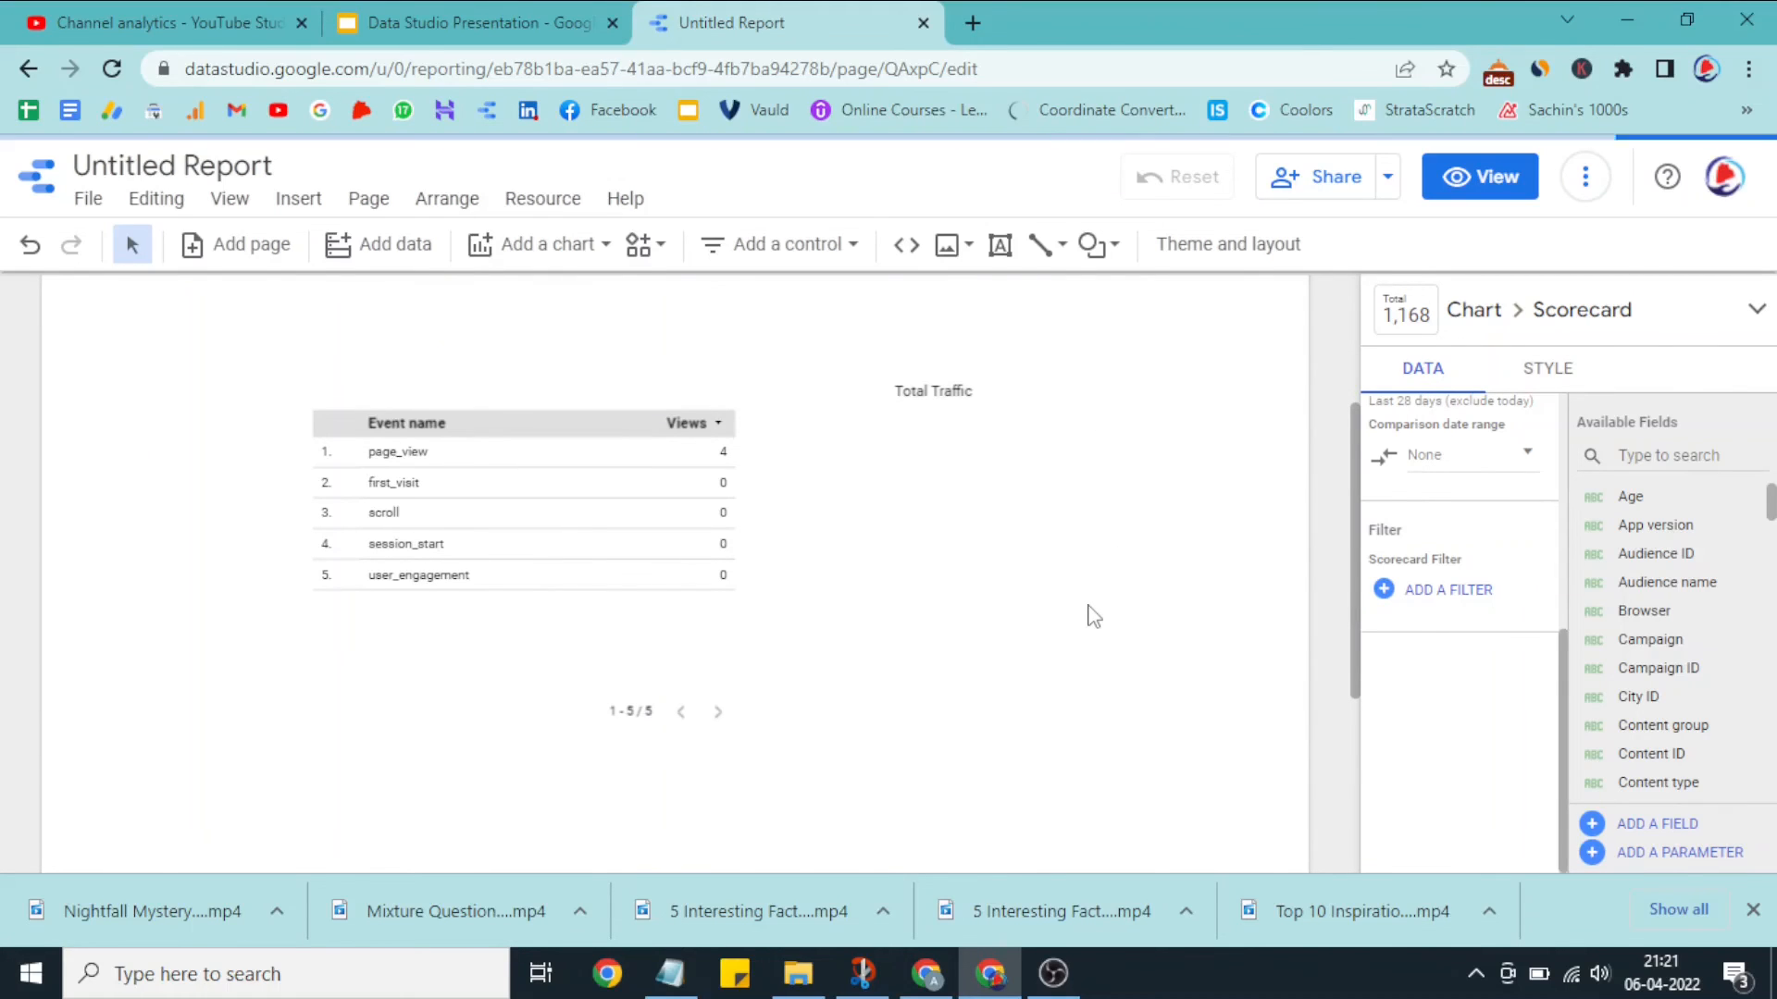
scroll(1094, 617, up, 2)
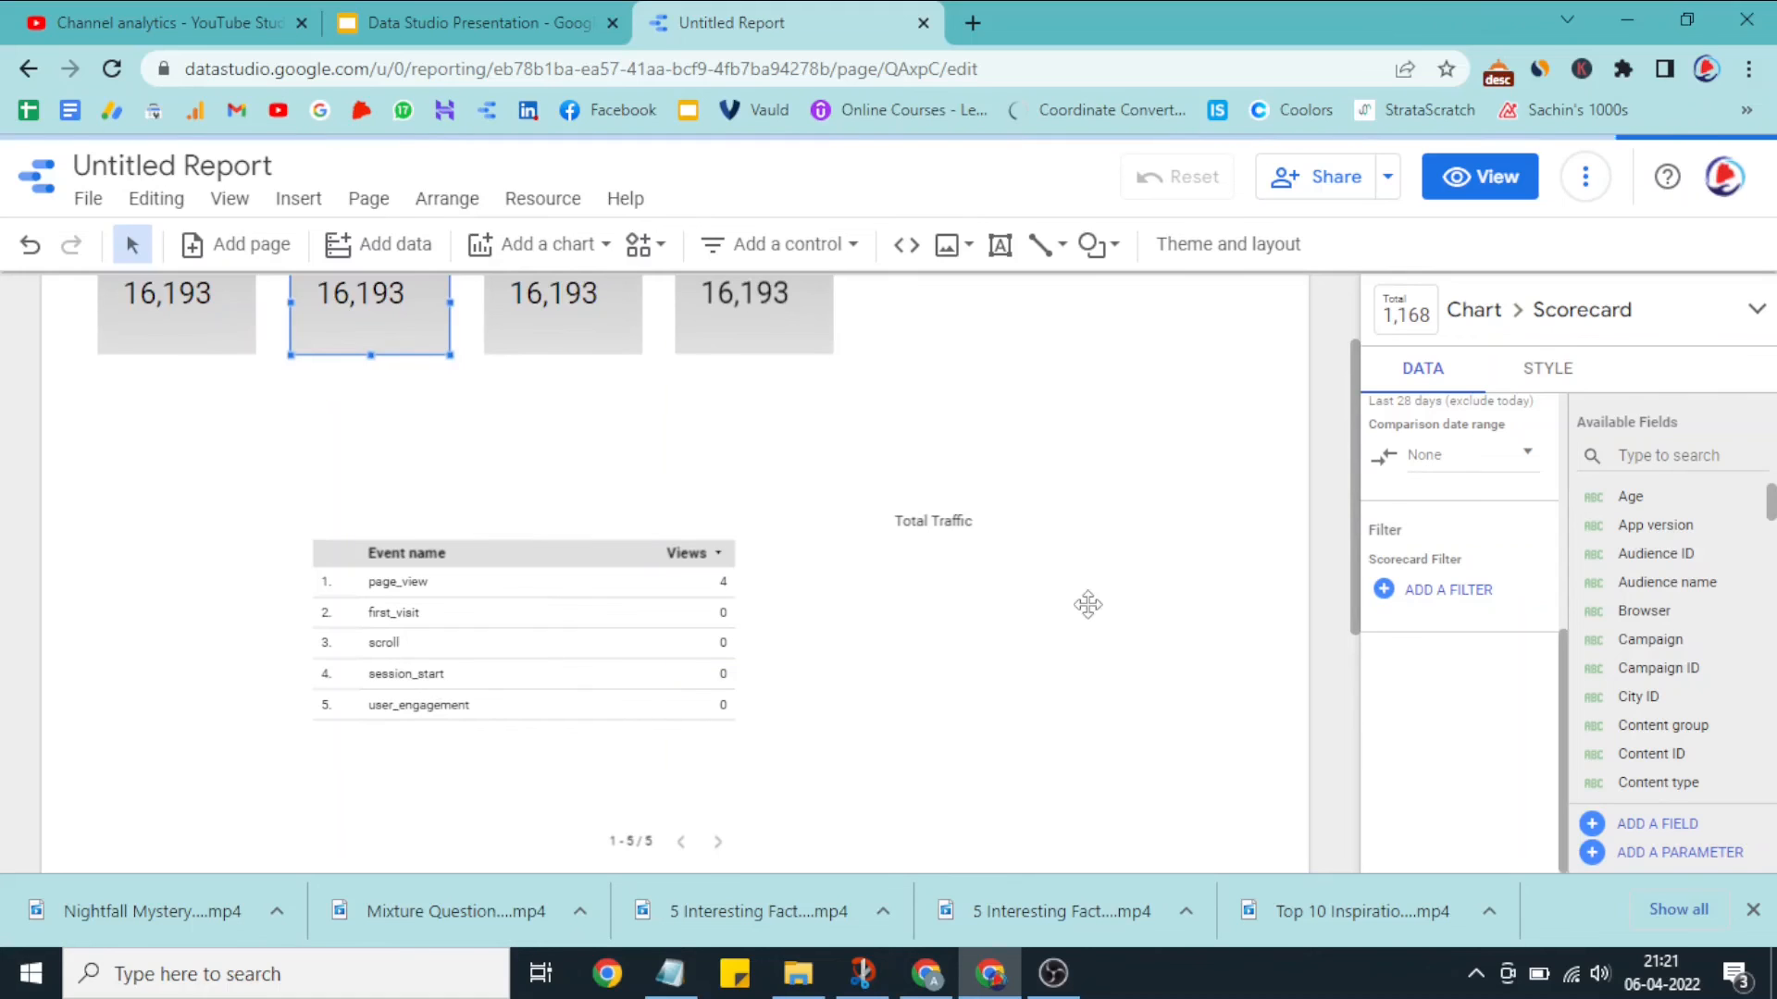